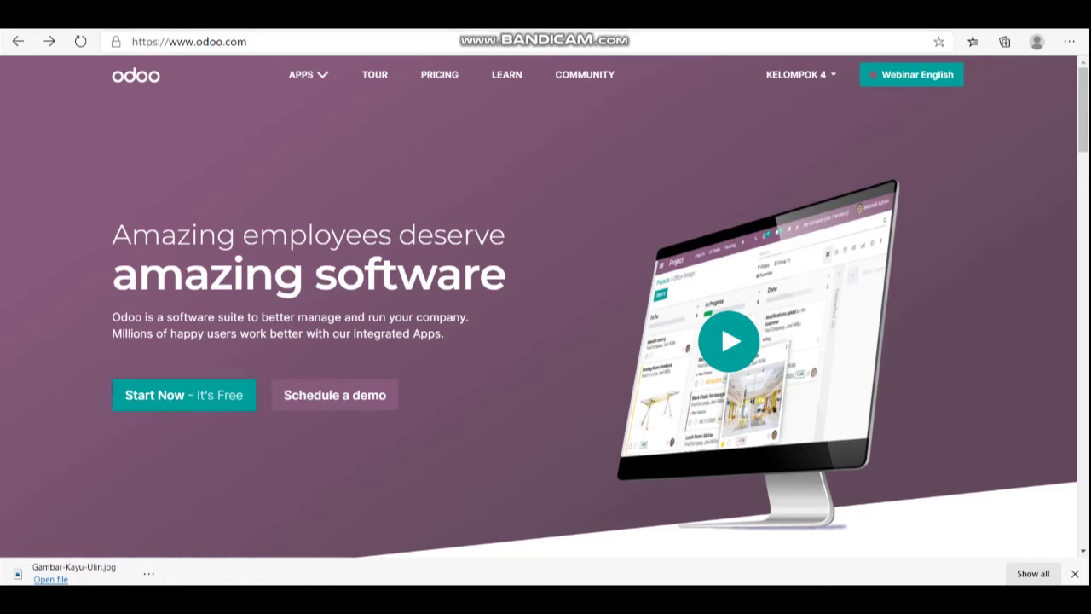
Start a free trial with the Sales, Inventory, Purchase and Manufacturing apps and continue to the registration form
click(184, 394)
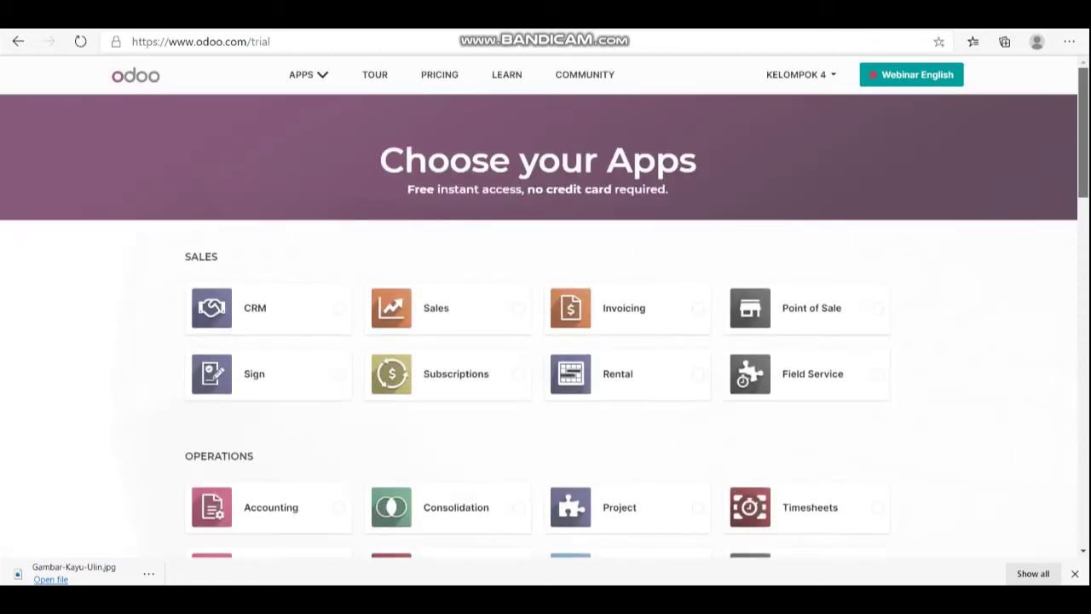
scroll(546, 341, down, 1)
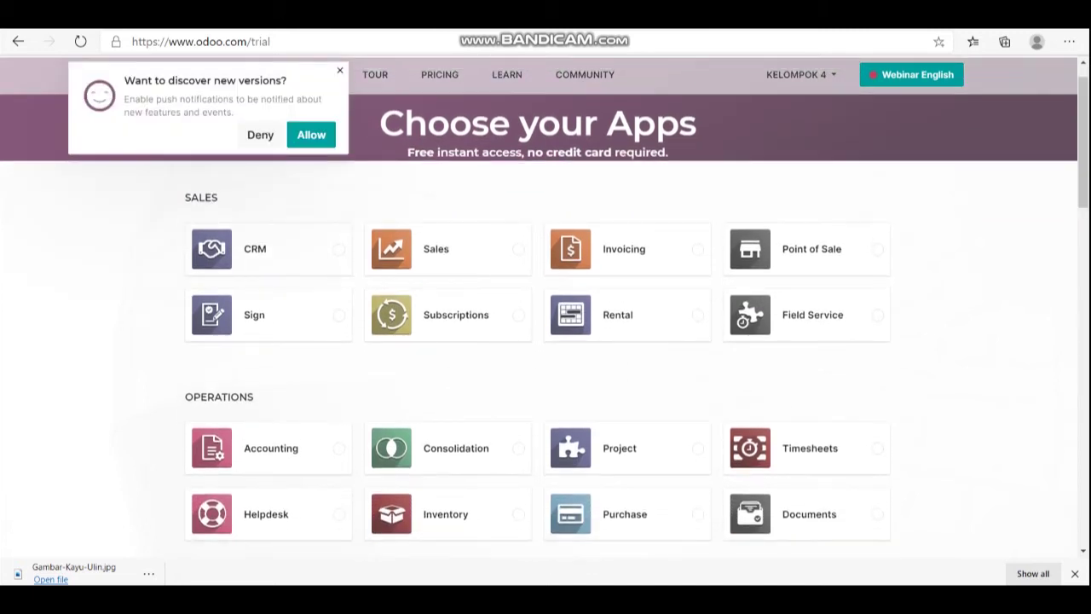
scroll(545, 341, down, 1)
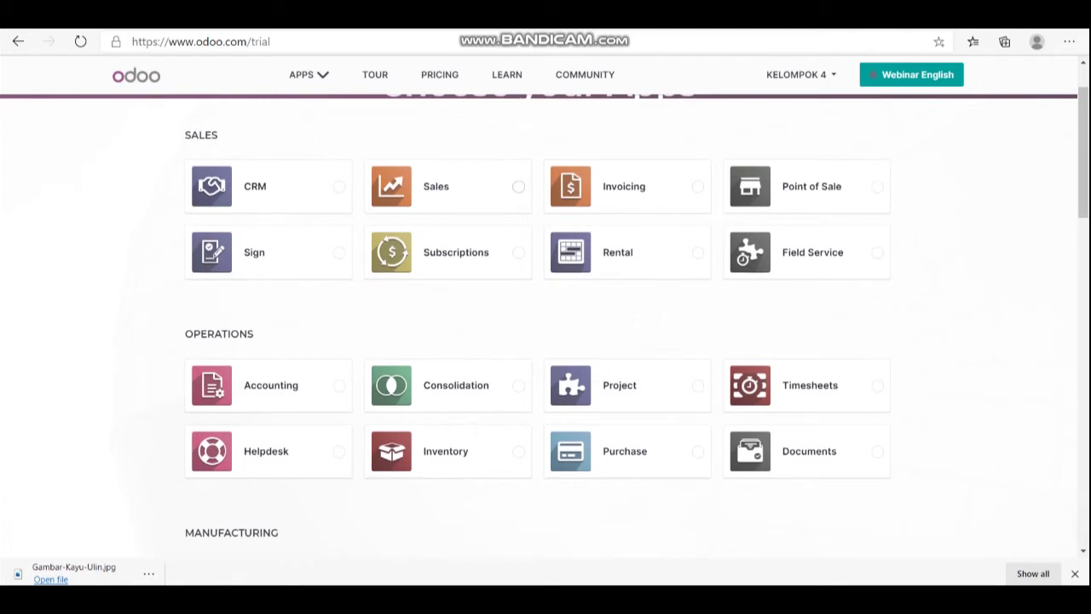
click(483, 187)
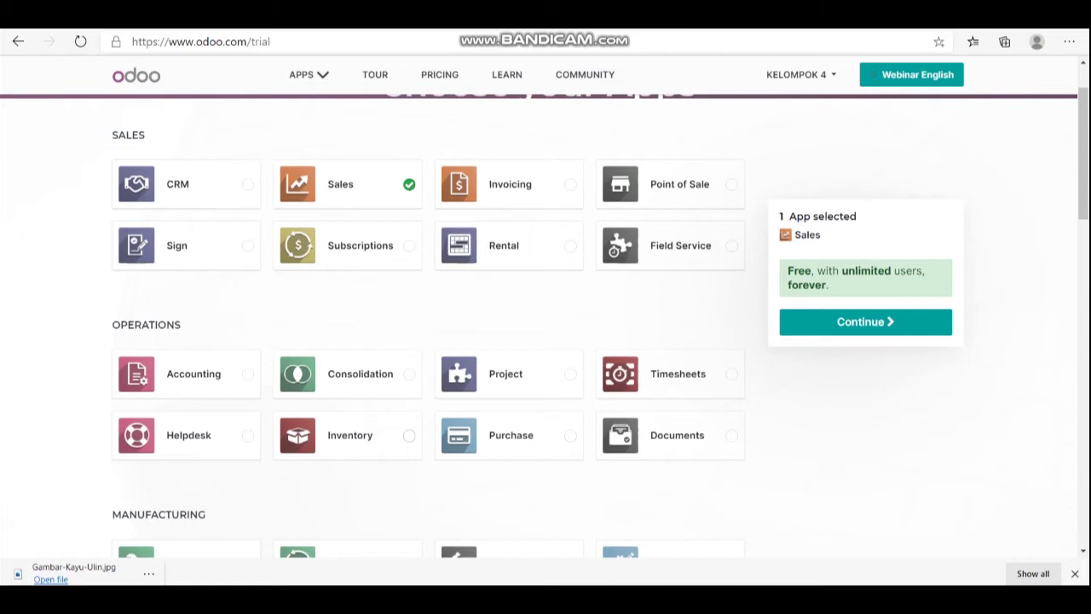
click(358, 436)
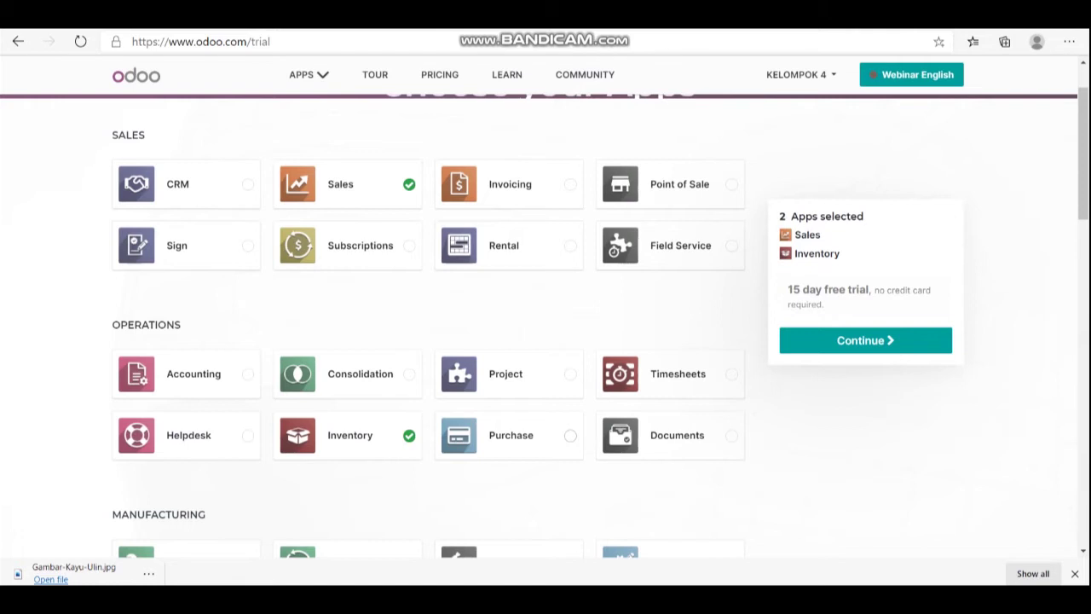
click(510, 436)
scroll(511, 341, down, 3)
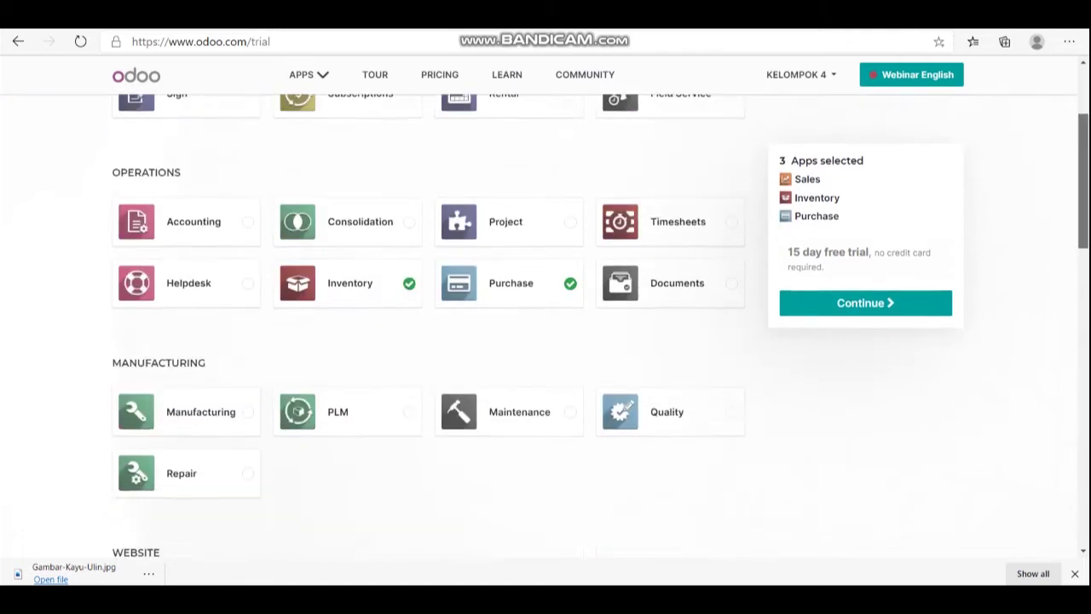
click(248, 326)
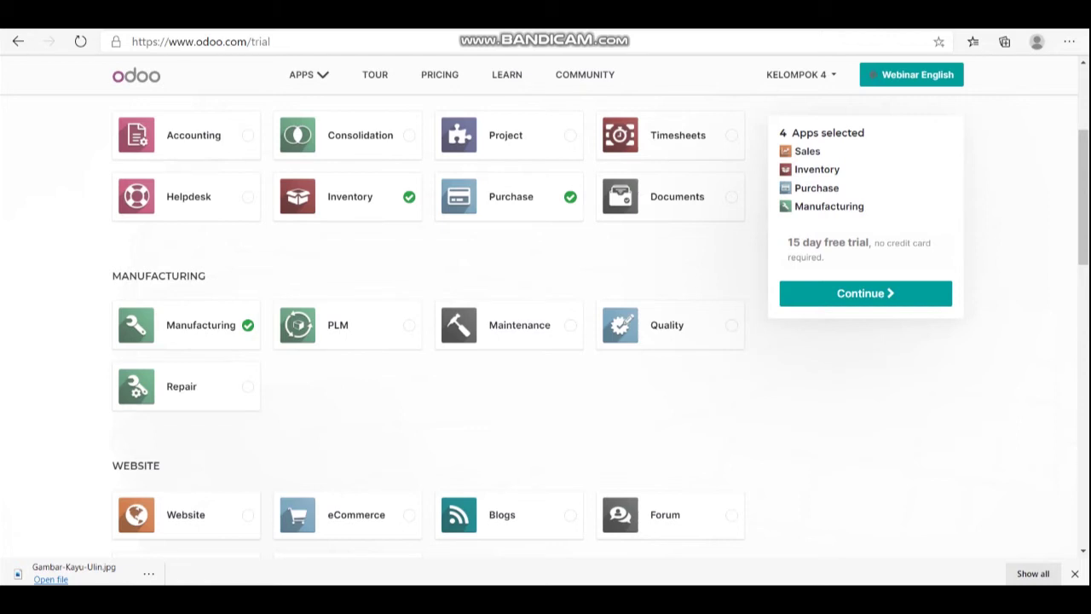
scroll(600, 326, up, 1)
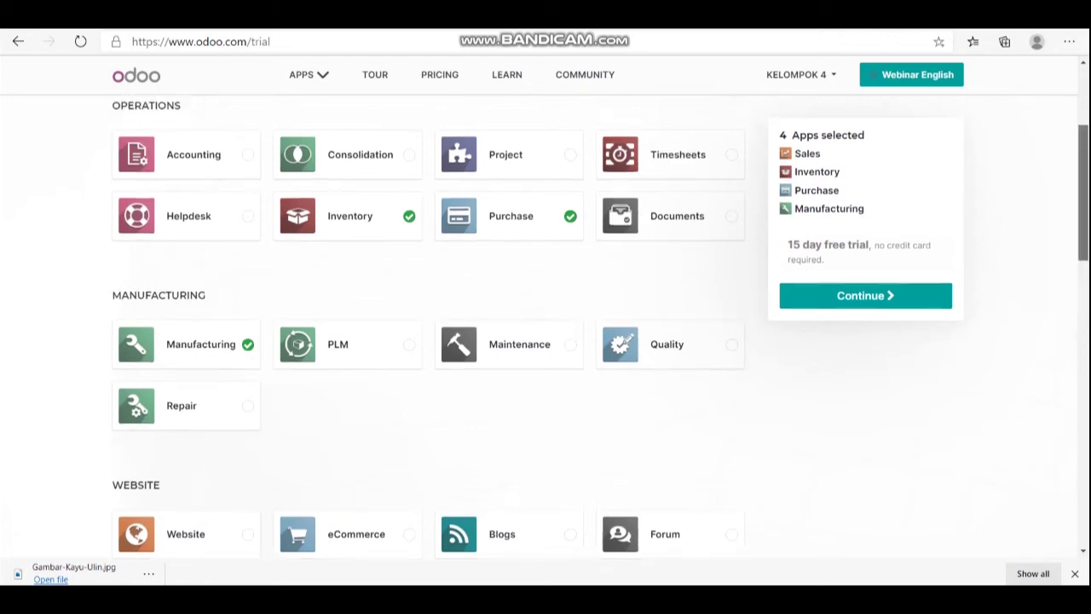
scroll(600, 327, up, 3)
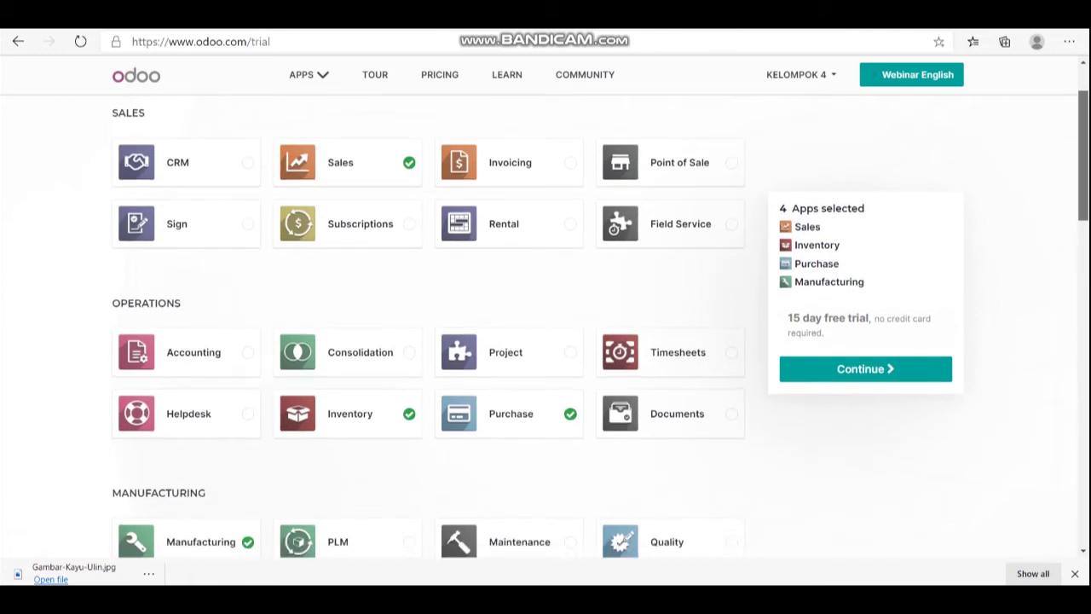
scroll(601, 326, down, 1)
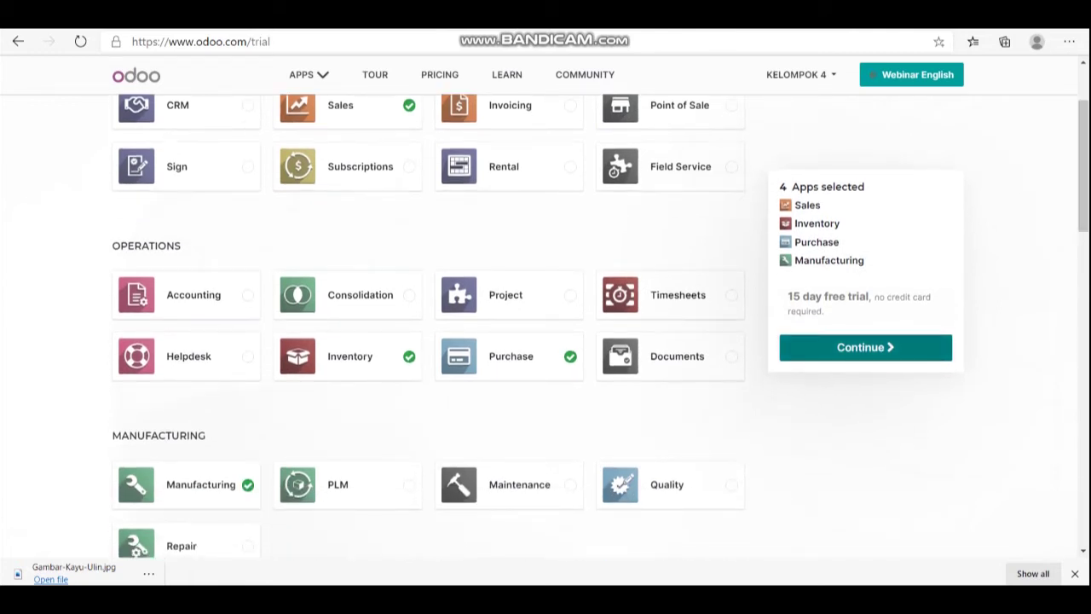
click(865, 347)
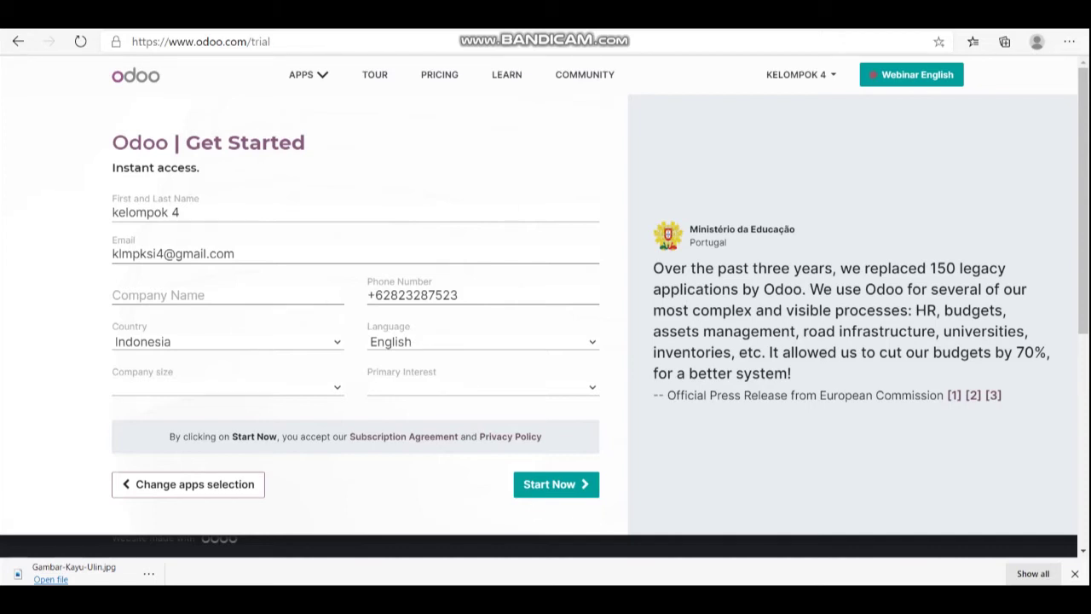
Fill in the company name as Pt.JamurTiram and set the company size to 5 - 20 employees
click(228, 296)
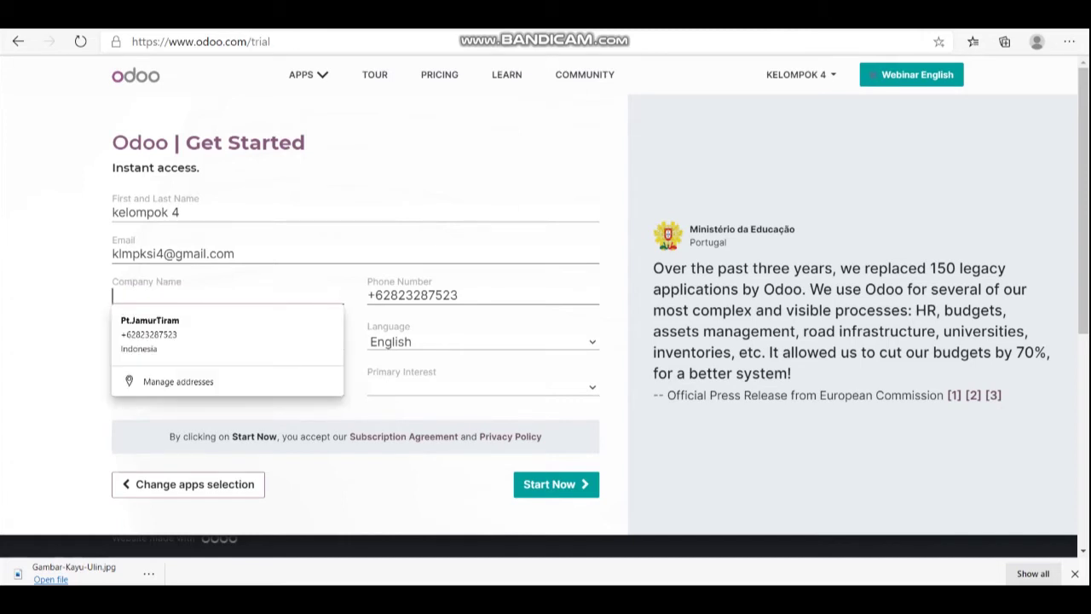
key(Down)
key(Return)
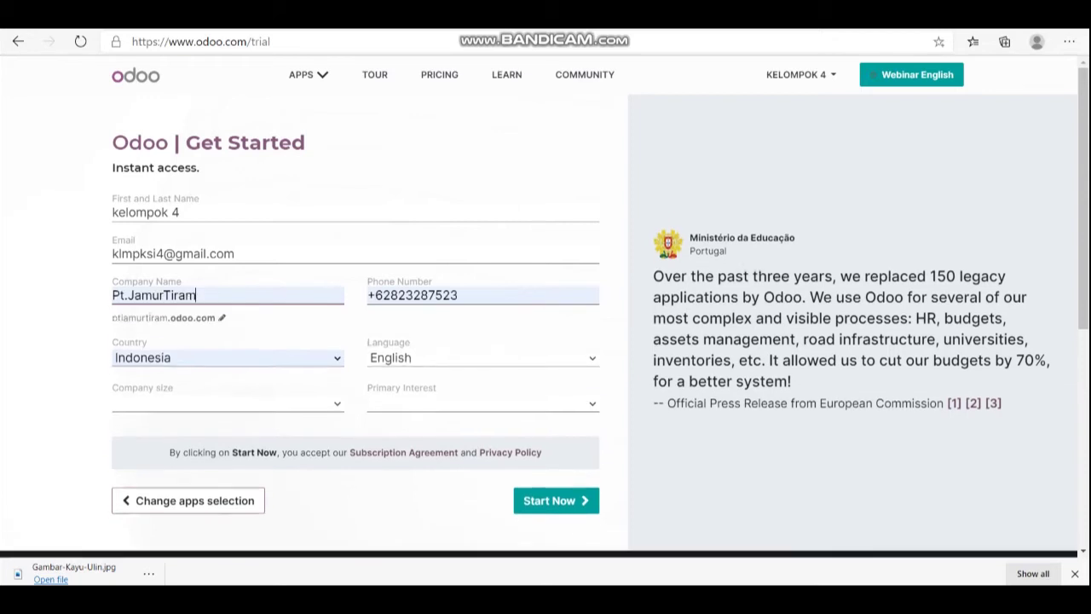
click(253, 408)
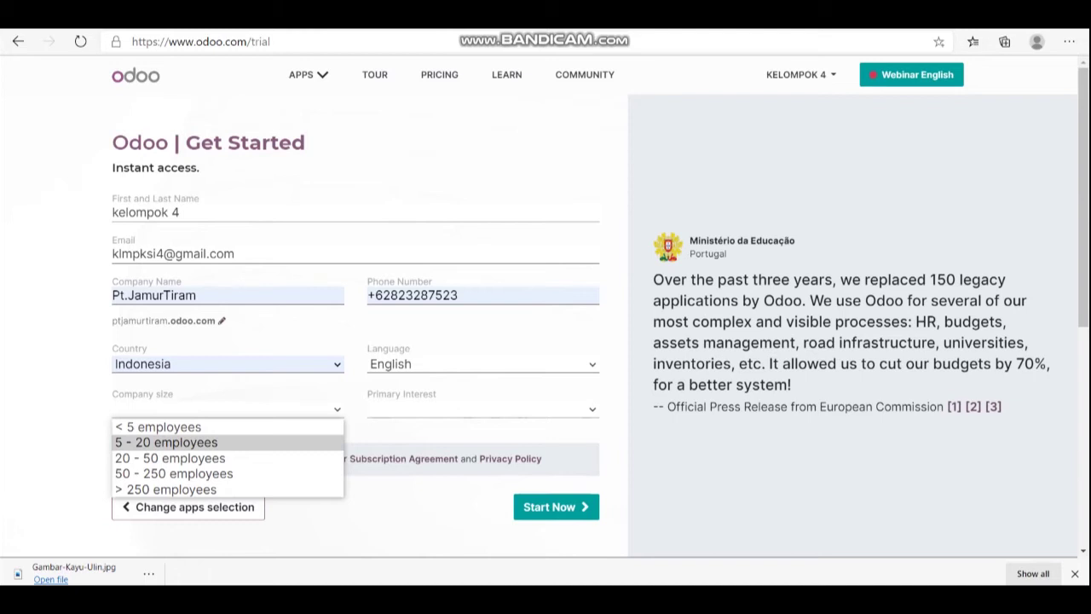
key(Return)
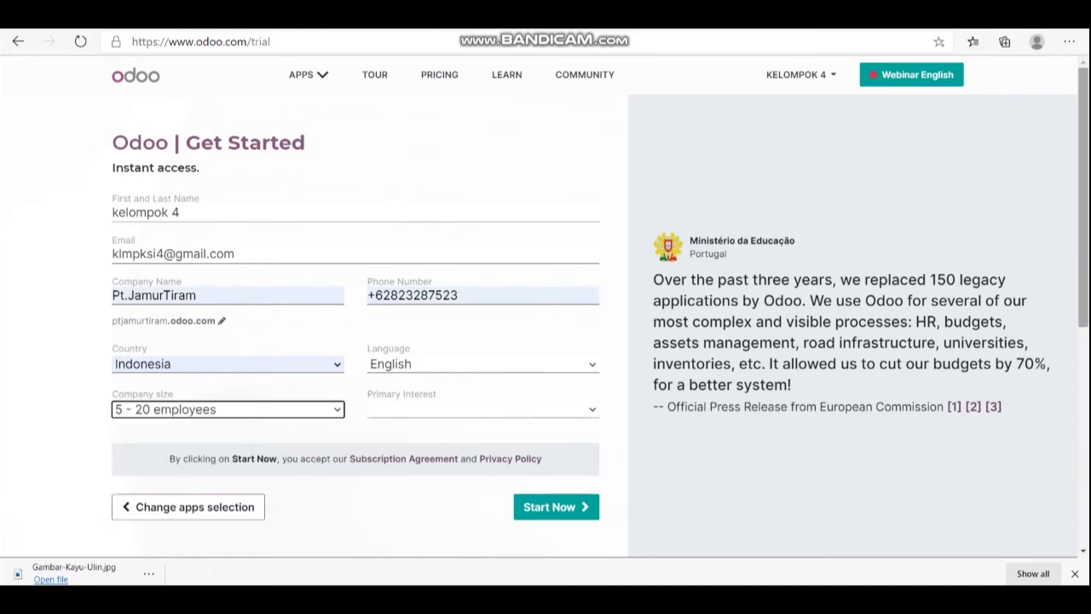
Set the registration language to Bahasa Indonesia
scroll(545, 324, down, 1)
click(482, 284)
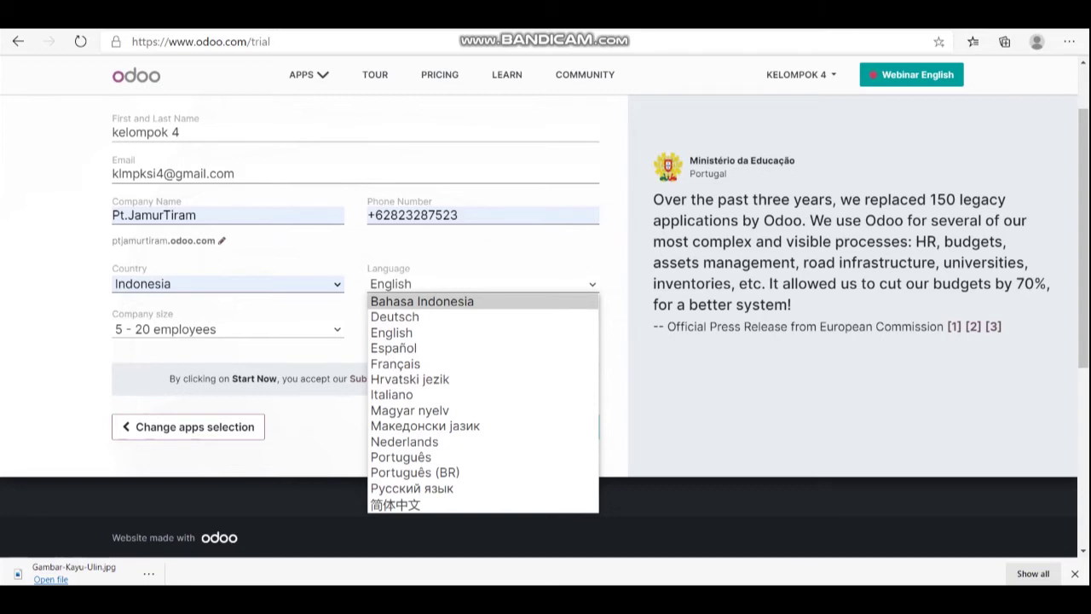
click(442, 302)
Set the primary interest to "Use it in my company" and submit the trial registration
click(483, 329)
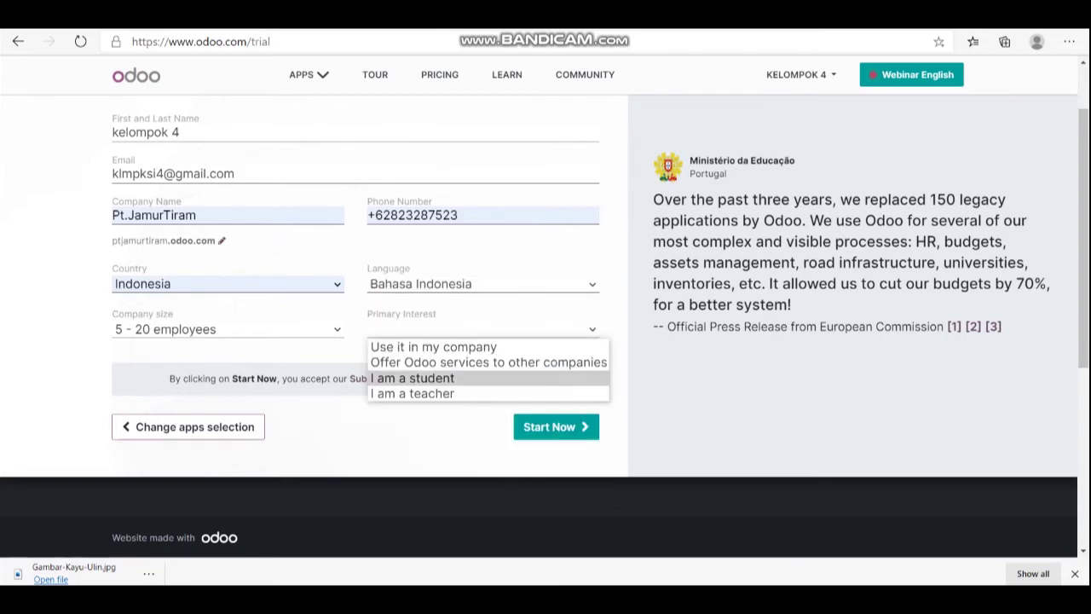
click(483, 394)
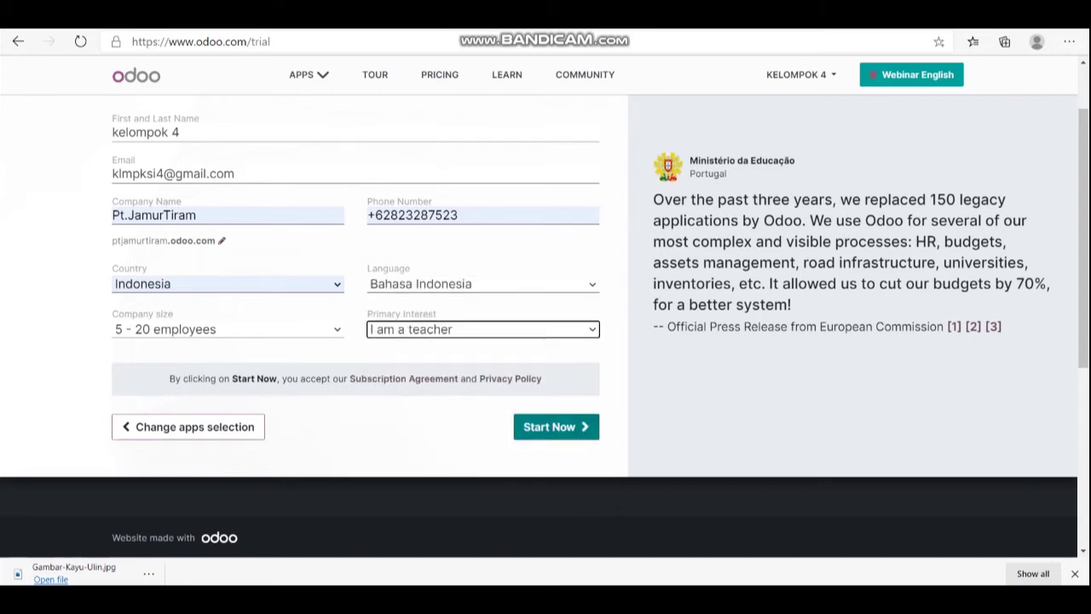
click(483, 329)
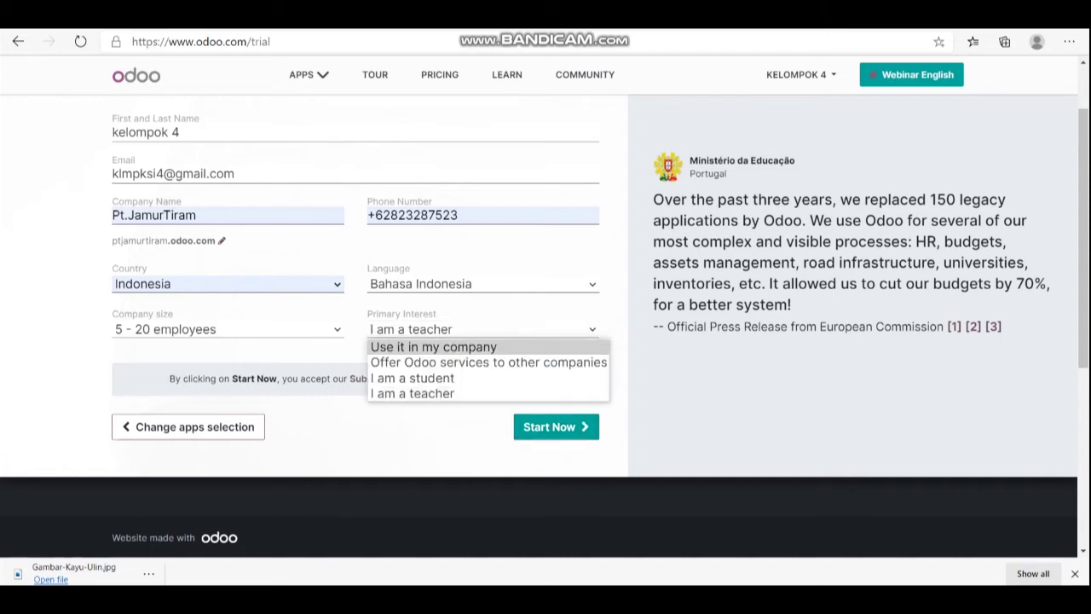
click(443, 346)
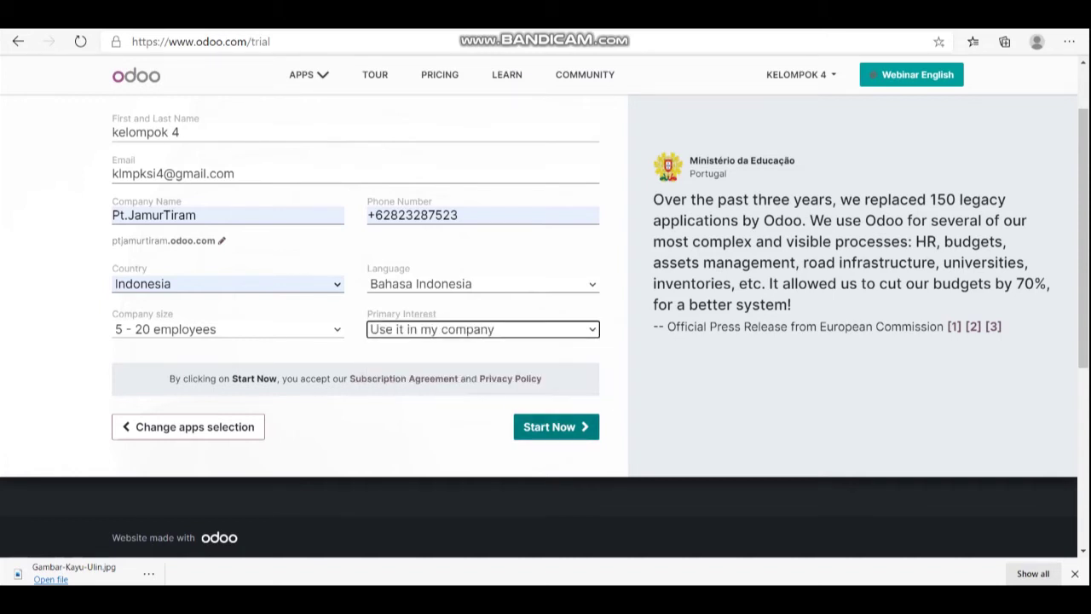
key(Tab)
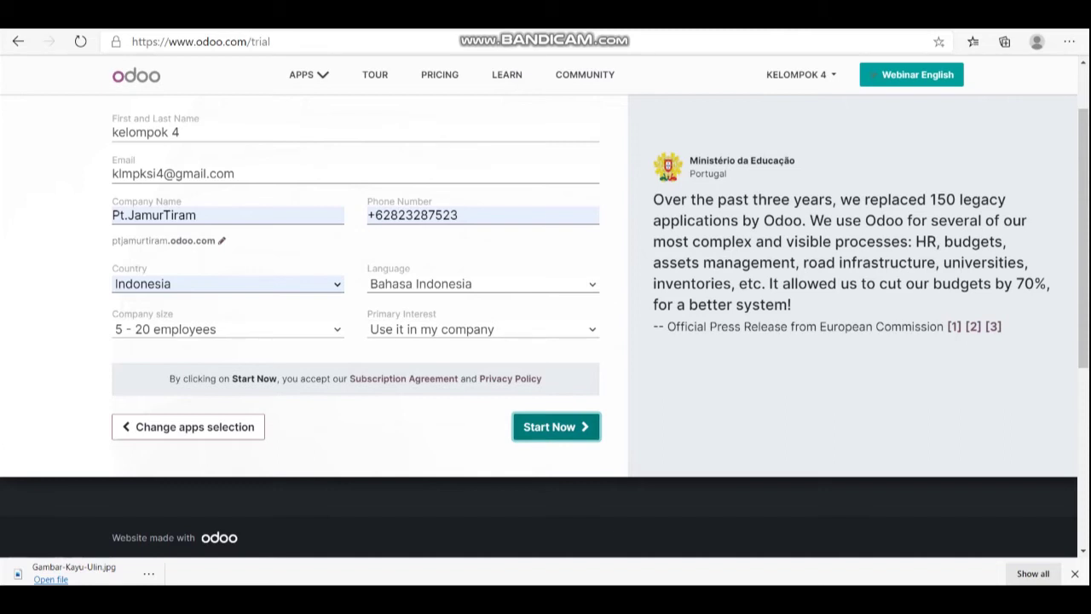
key(Return)
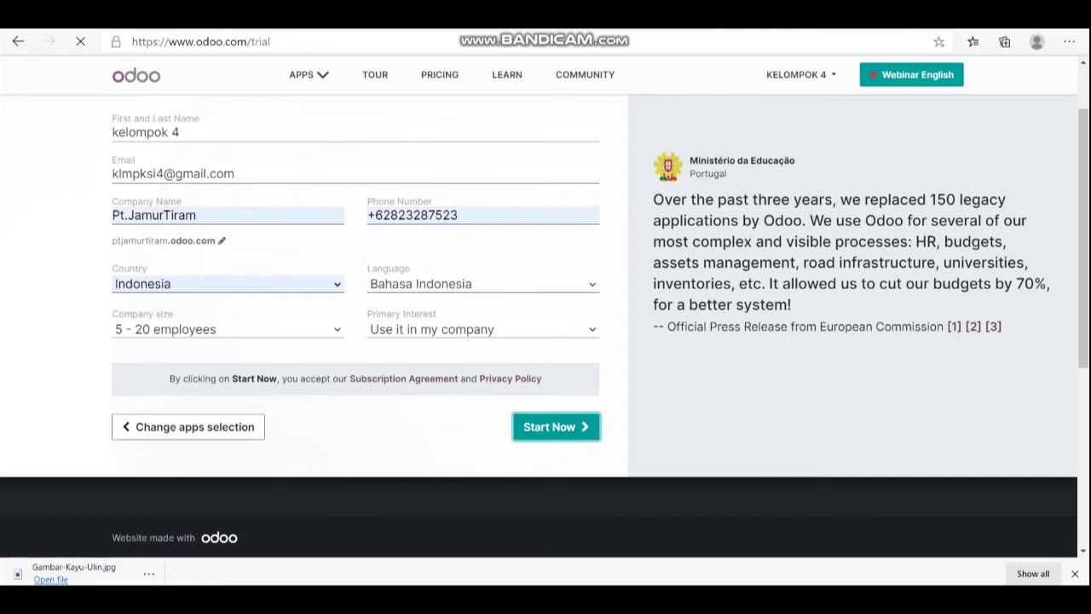
drag(1084, 238, 1084, 217)
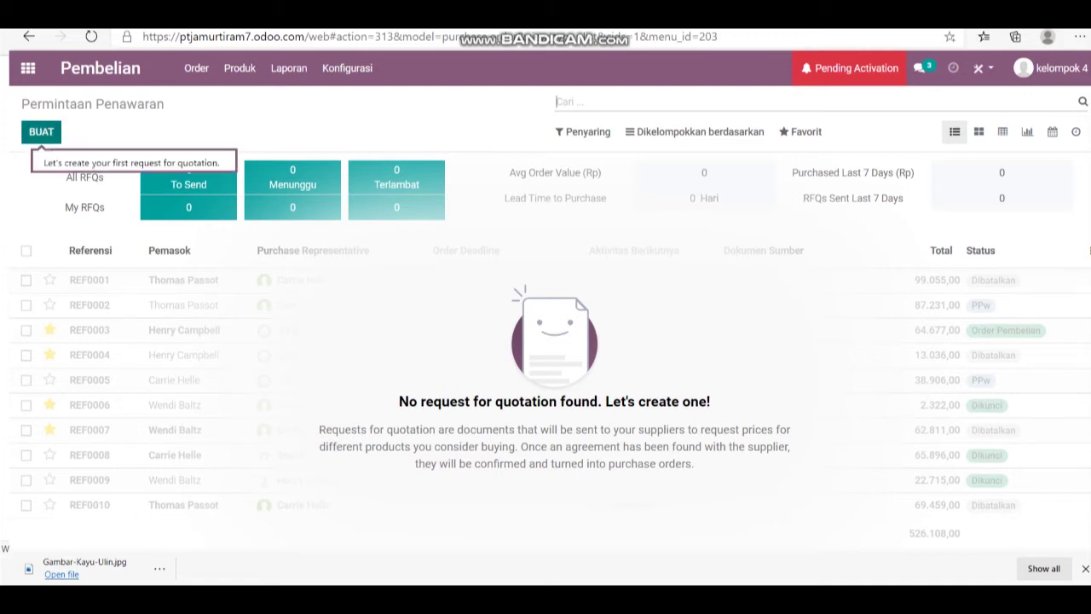
Create a new request for quotation with Pt.JamurTiram as the vendor
click(40, 132)
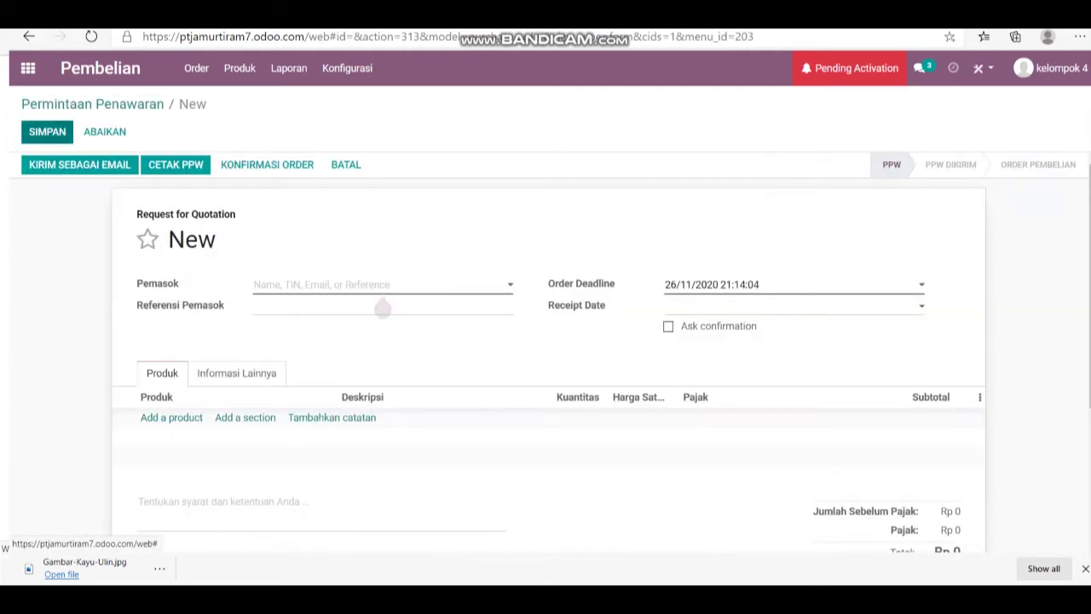
click(382, 305)
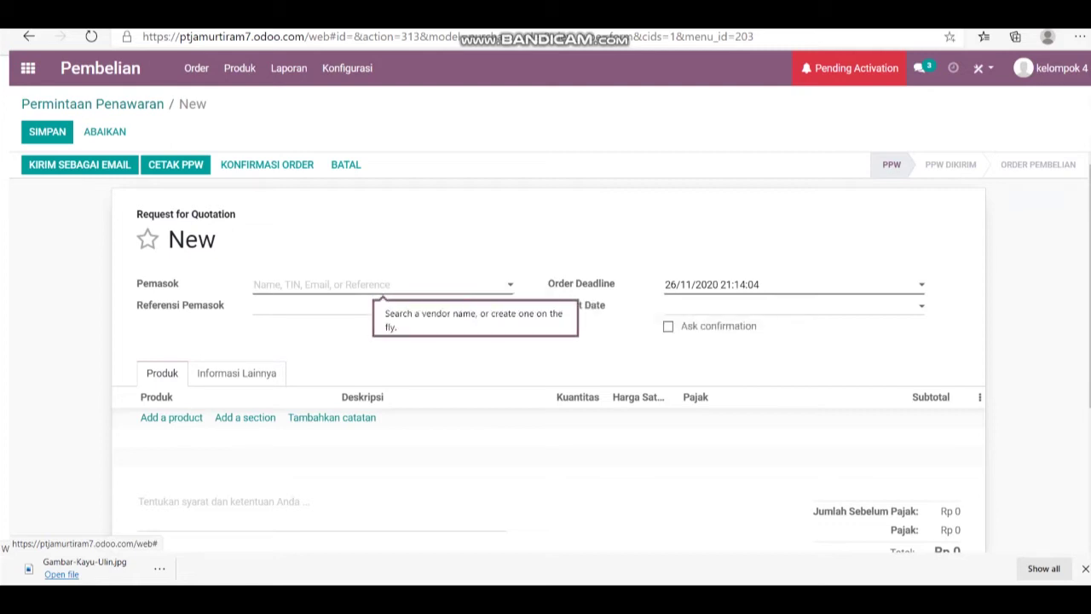
click(382, 285)
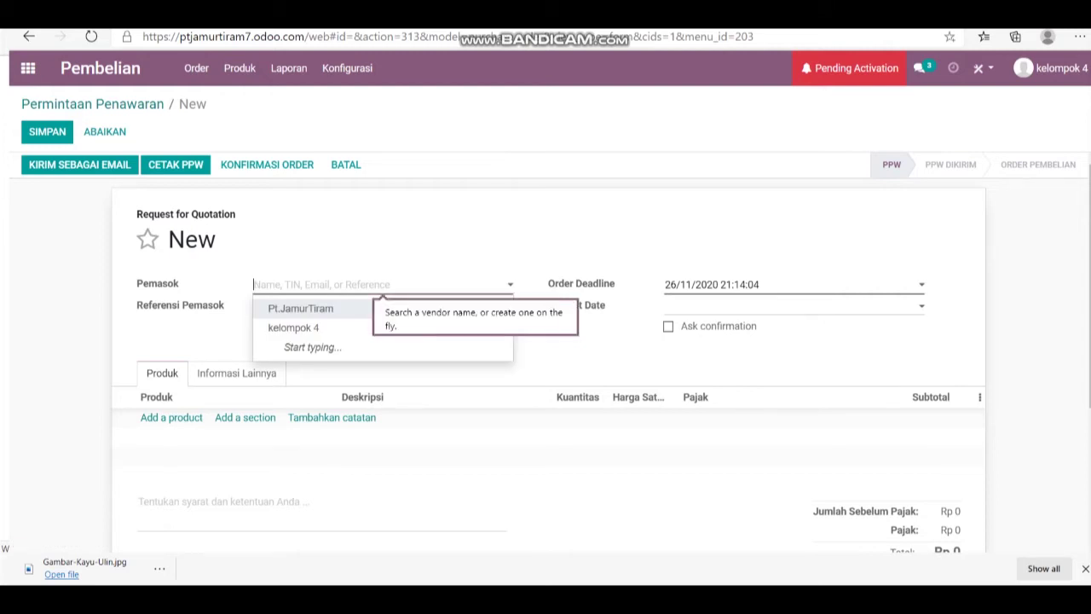
click(382, 309)
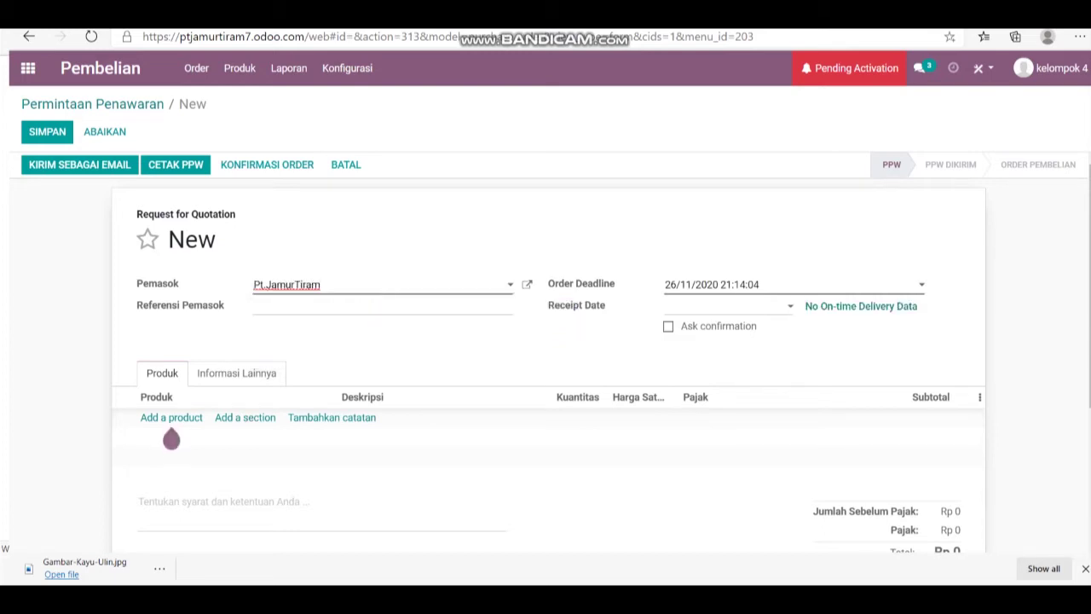
Enter MKayu as the vendor reference of the request for quotation
drag(172, 438, 172, 385)
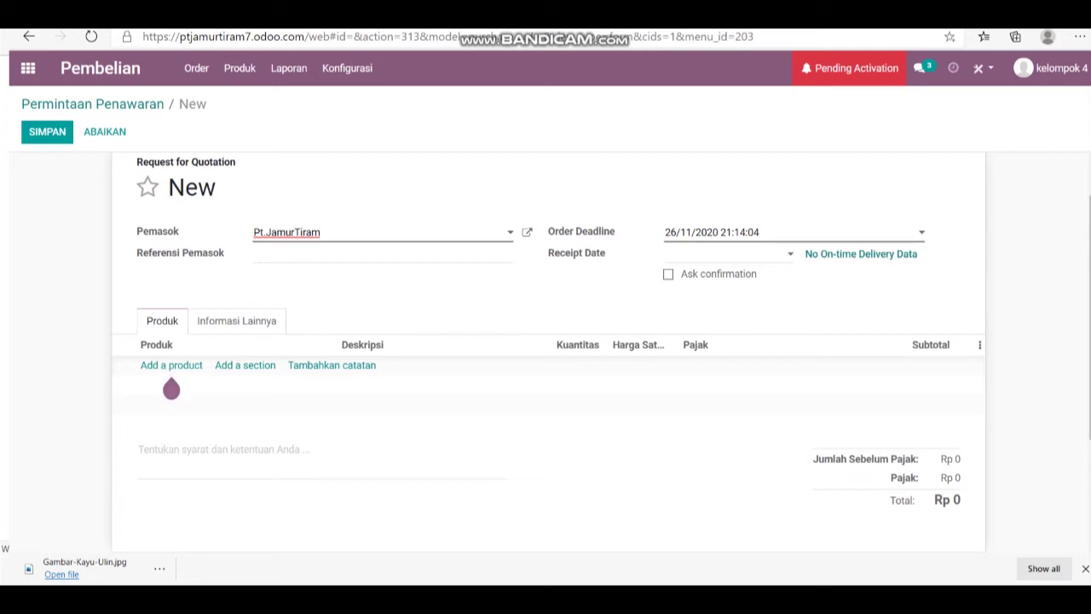
key(Tab)
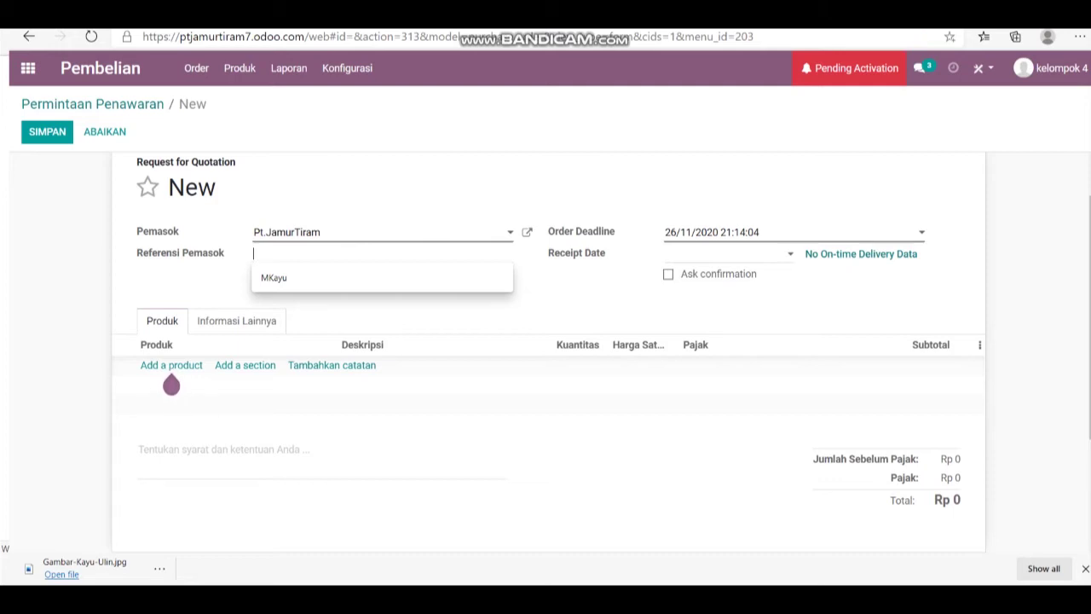
key(Down)
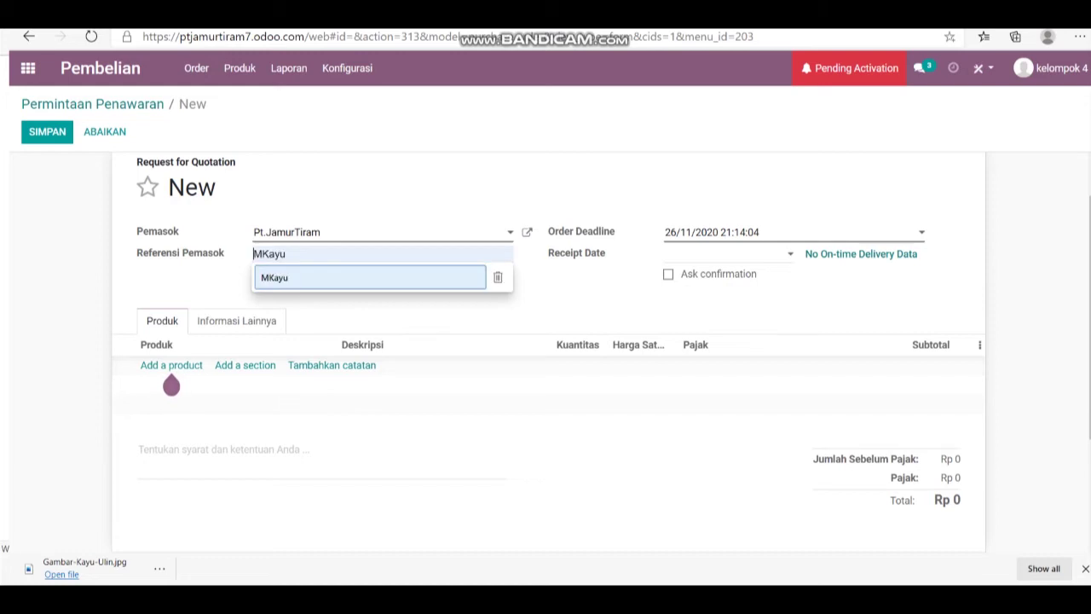
key(Return)
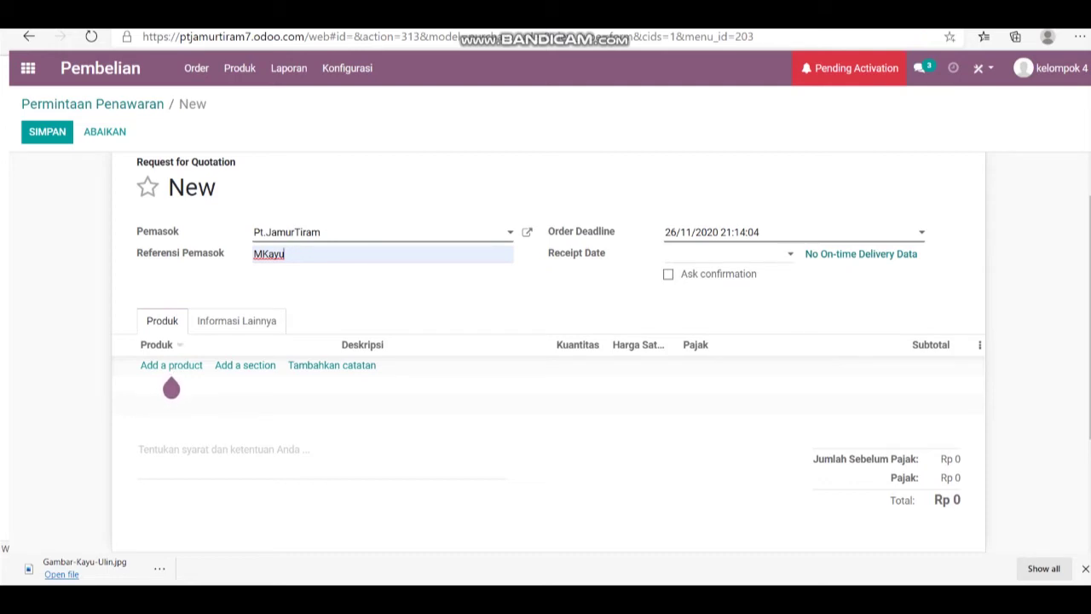
Add a product line to the request for quotation and open the full creation form for a new product named u
click(172, 364)
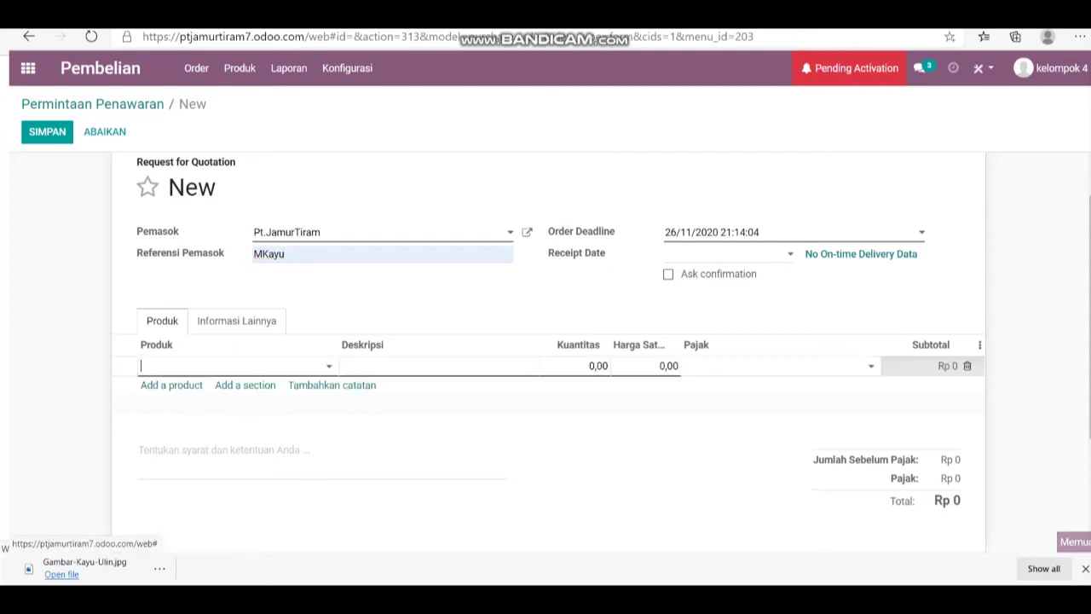
click(349, 365)
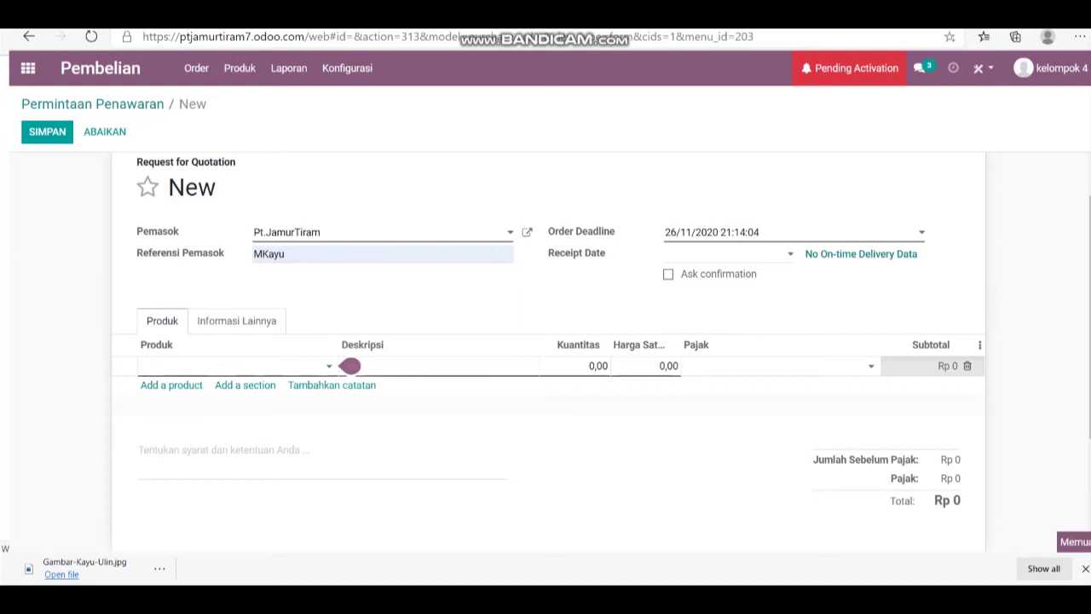
click(350, 365)
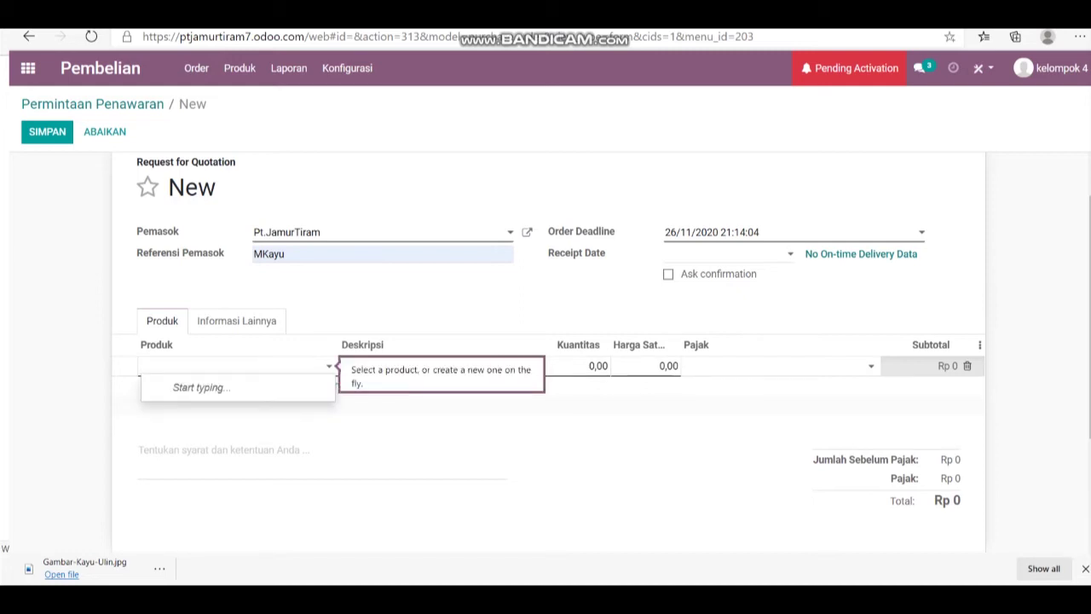
text(u)
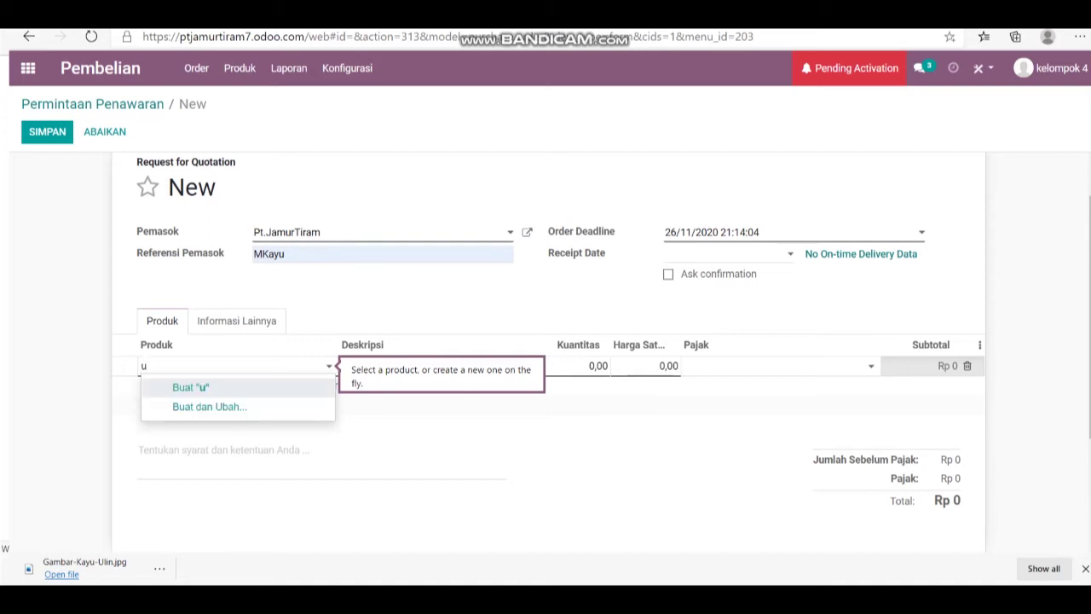
click(348, 365)
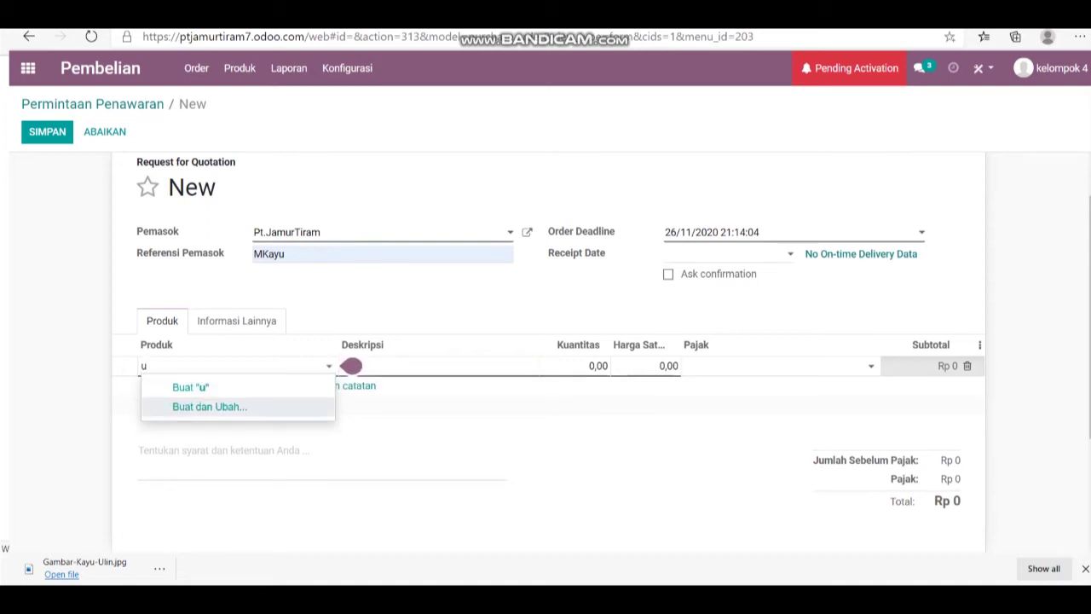
click(624, 364)
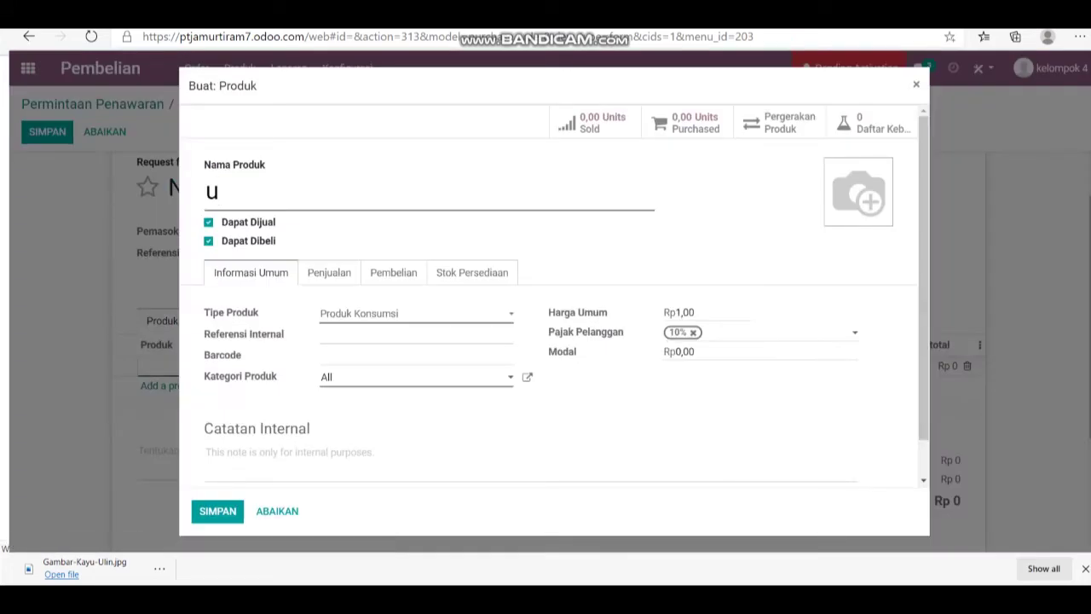
Set the new product's type to Produk Konsumsi
click(416, 313)
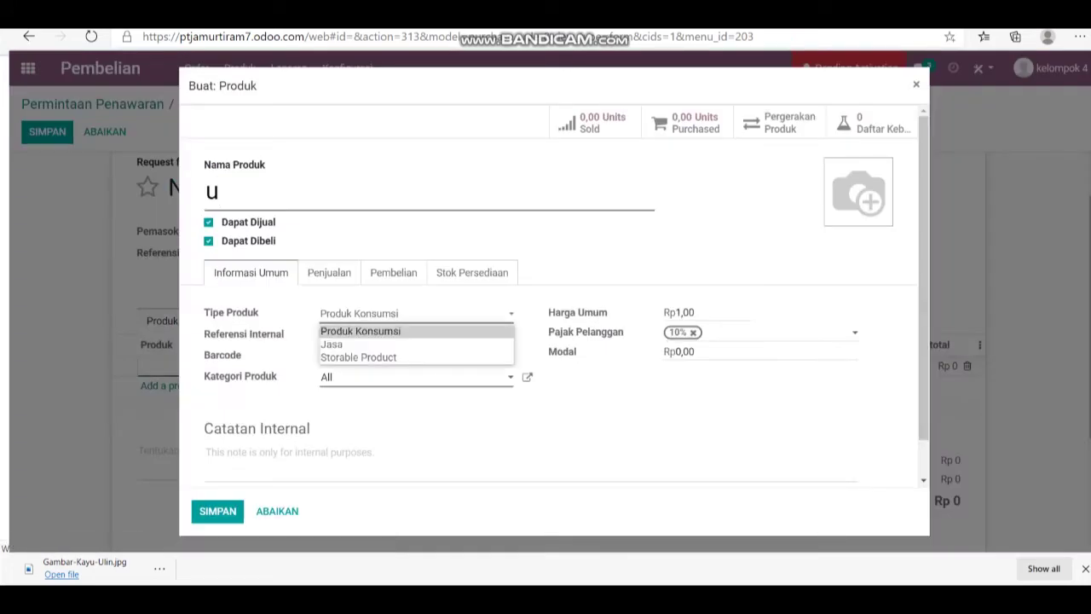
click(361, 331)
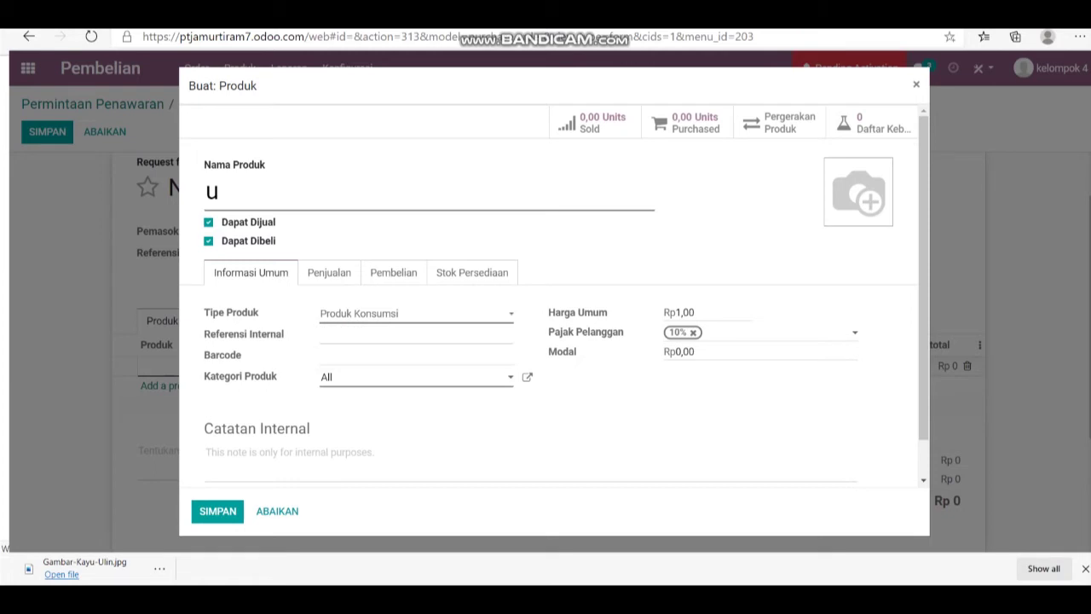
click(416, 314)
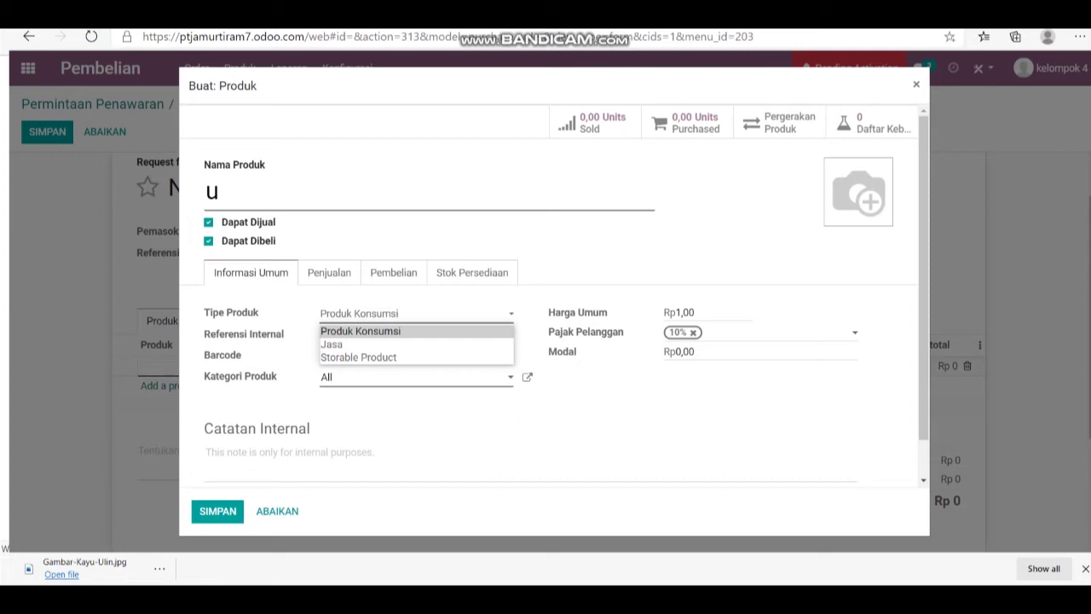
click(361, 331)
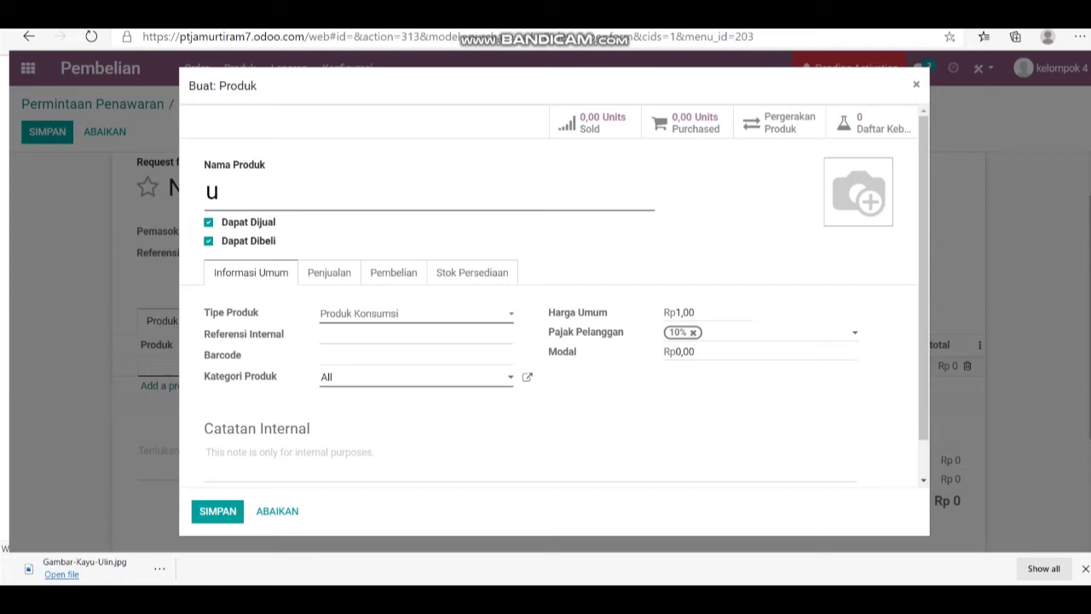
Upload Gambar-Kayu-Ulin from the Bahan folder in Pictures as the new product's image
mouse_move(858, 191)
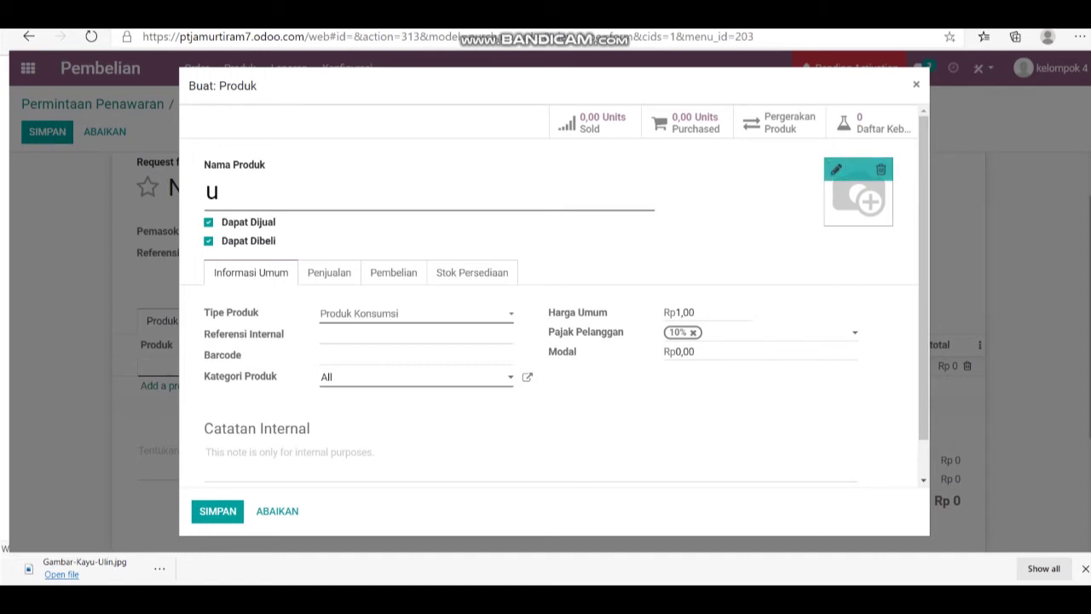
click(837, 170)
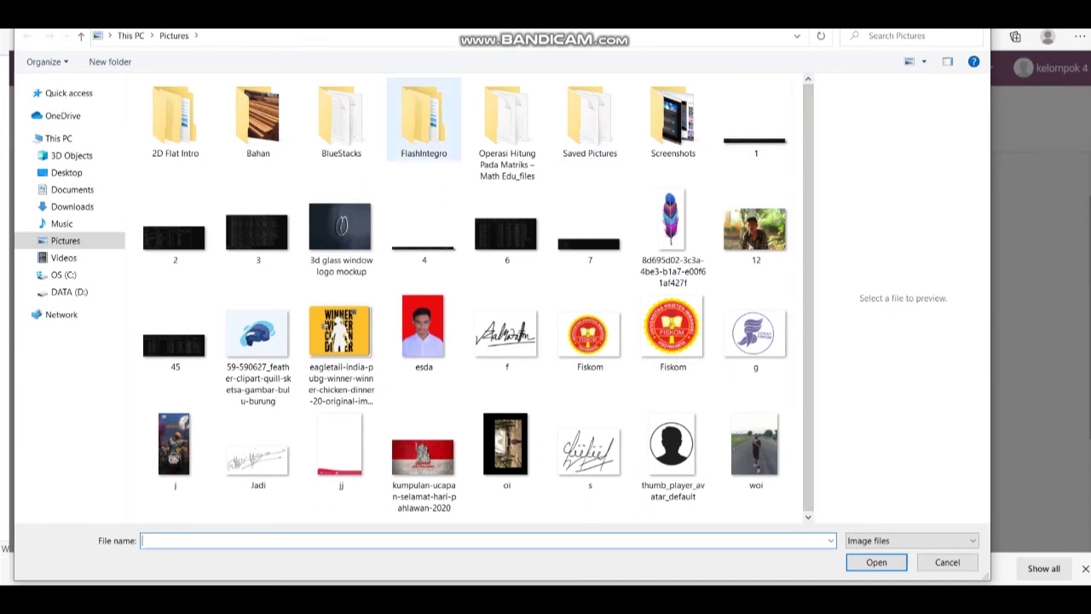
double_click(258, 119)
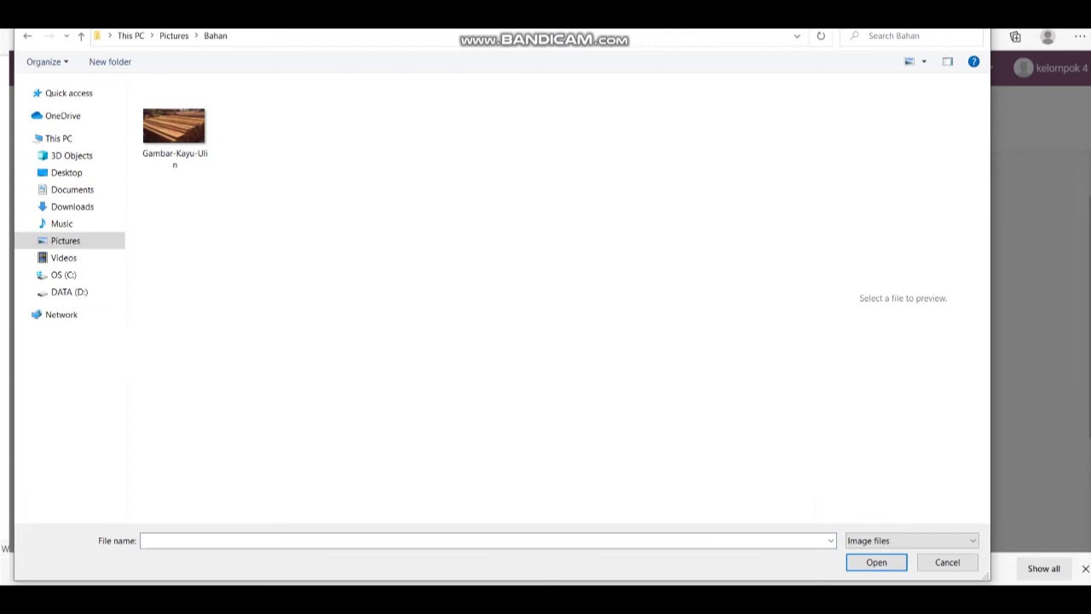
click(175, 126)
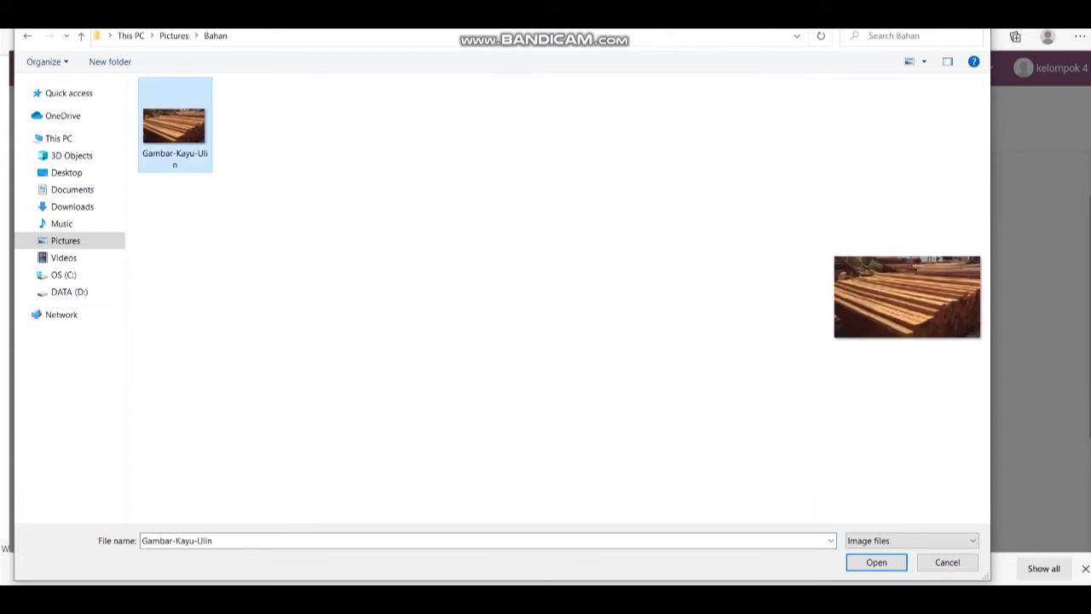
key(Return)
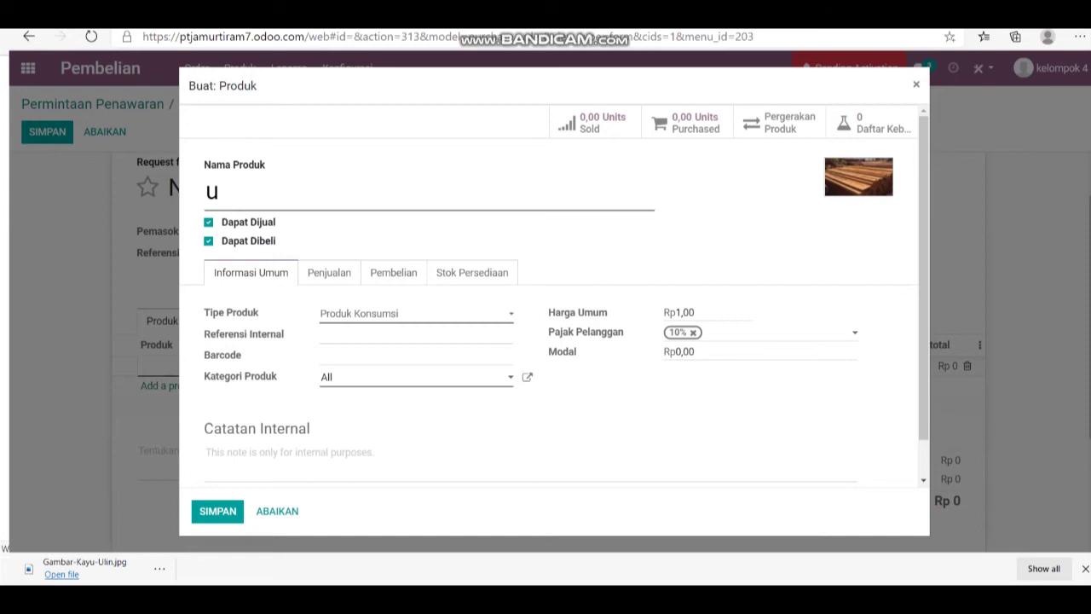
Change the new product's name to Material Kayu and save the product
key(BackSpace)
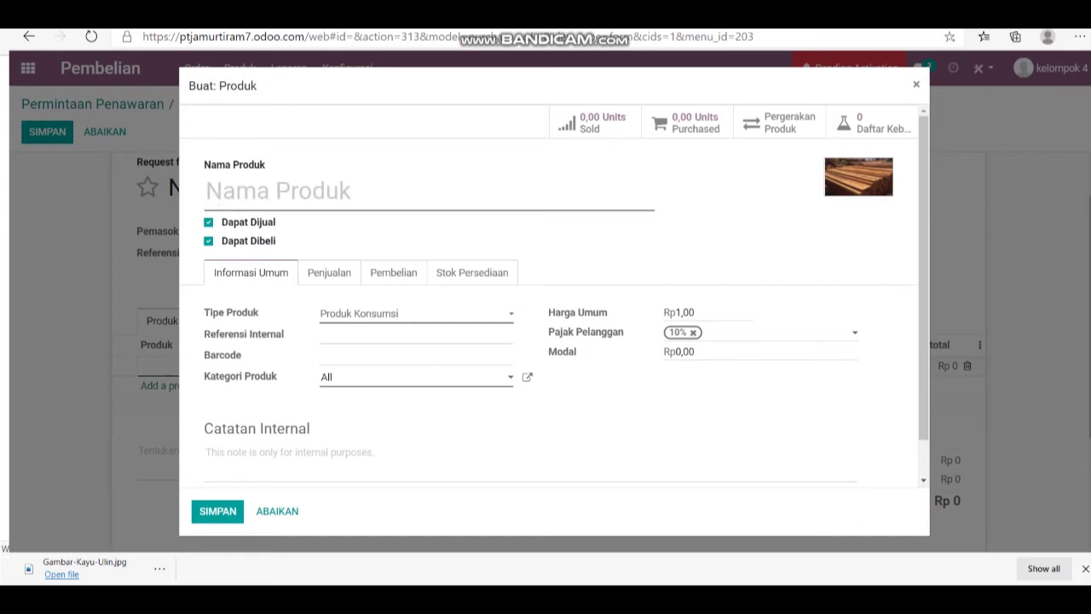
text(Ma)
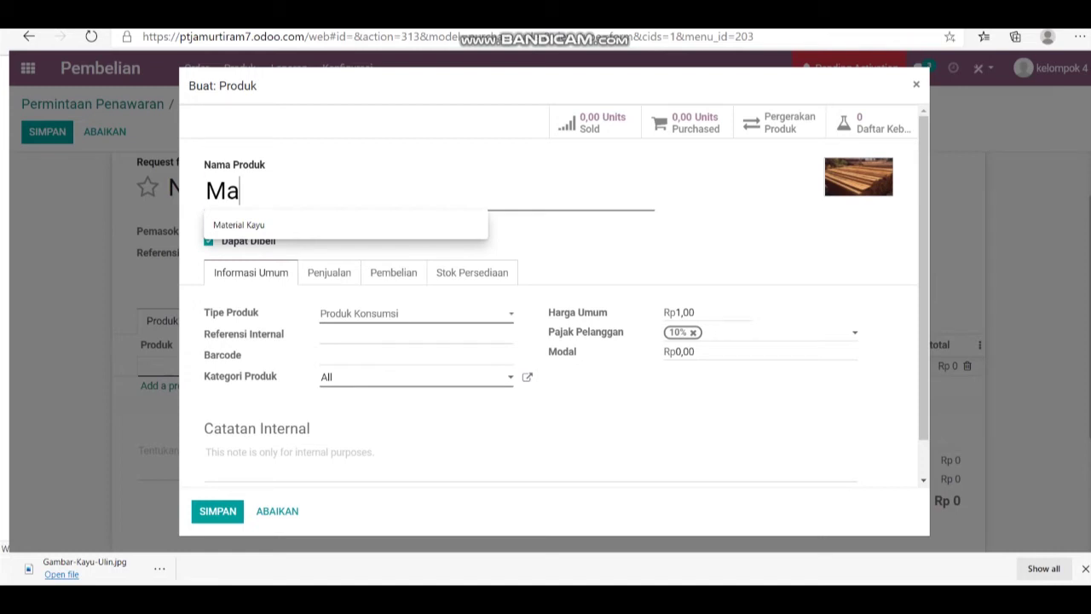
key(Down)
key(Return)
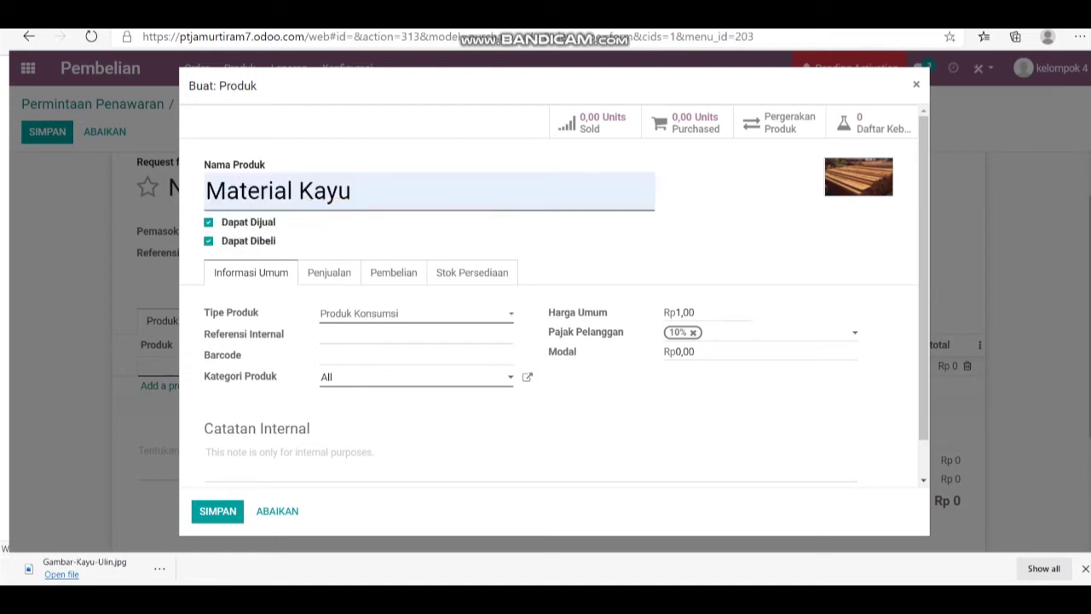
scroll(554, 293, down, 1)
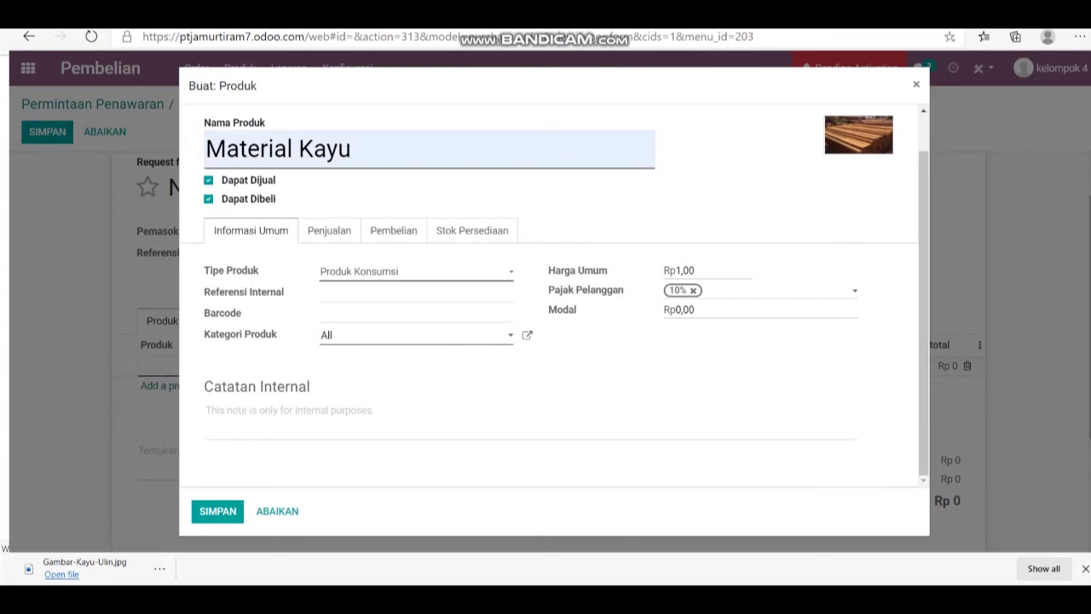
click(218, 510)
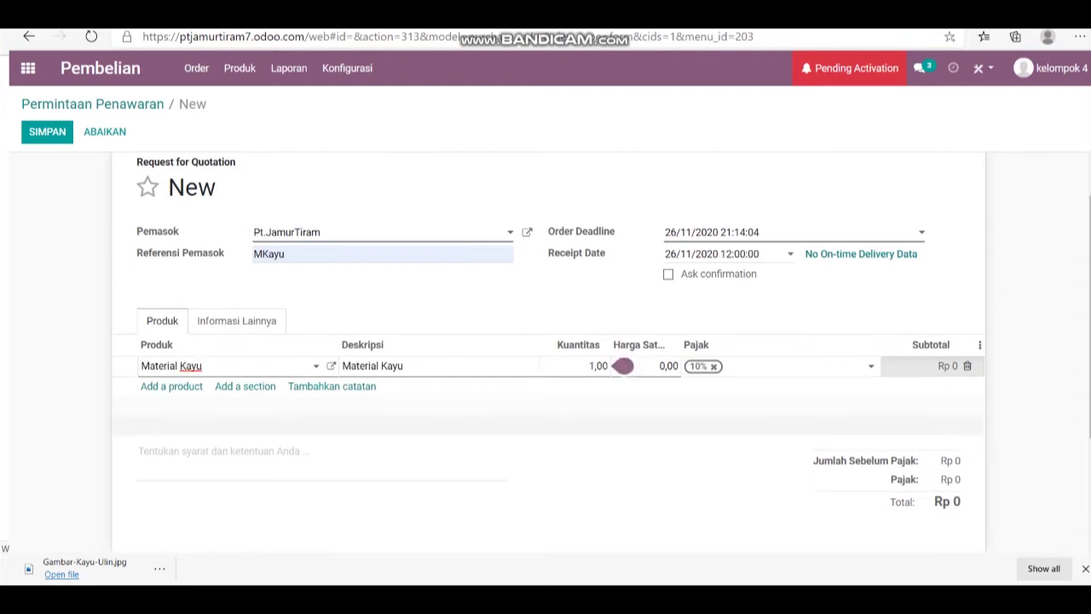
Set the Material Kayu line's quantity to 1000 and its unit price to 10000
mouse_move(593, 366)
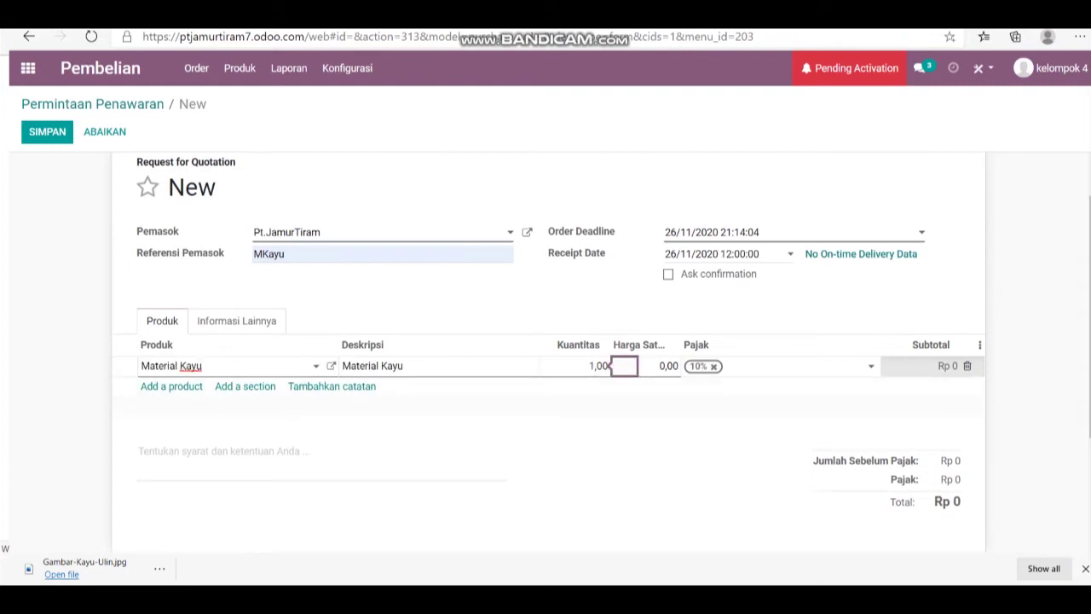
click(598, 367)
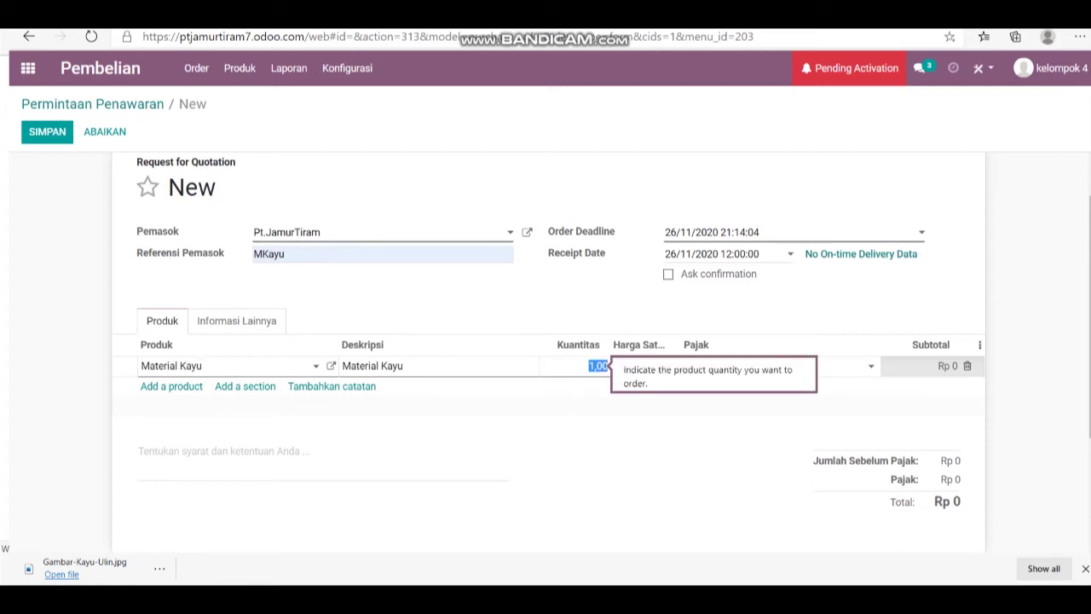
text(1000)
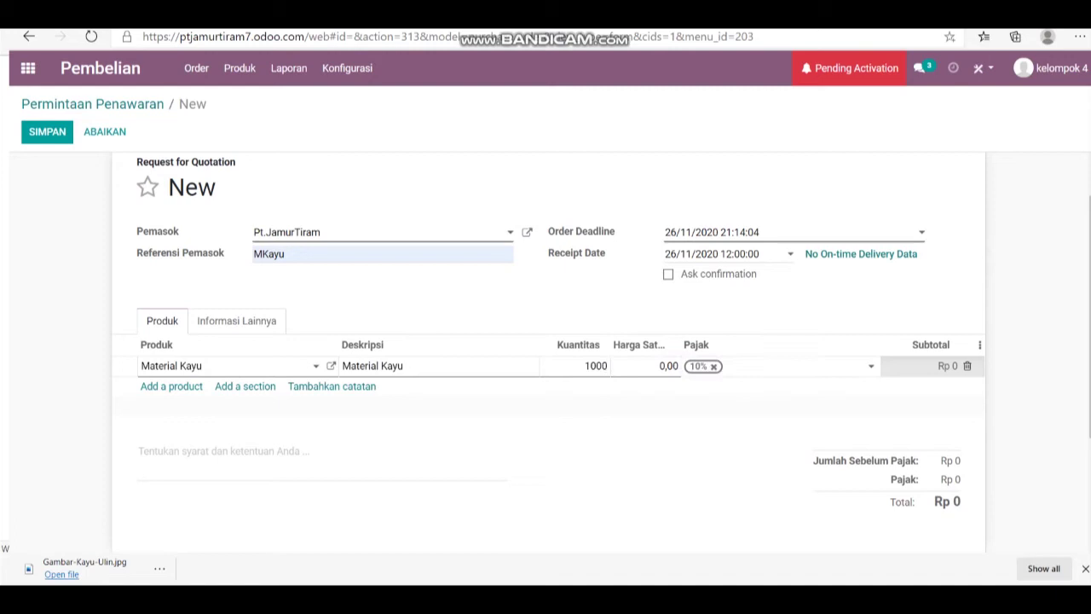
click(655, 366)
key(BackSpace)
text(1000)
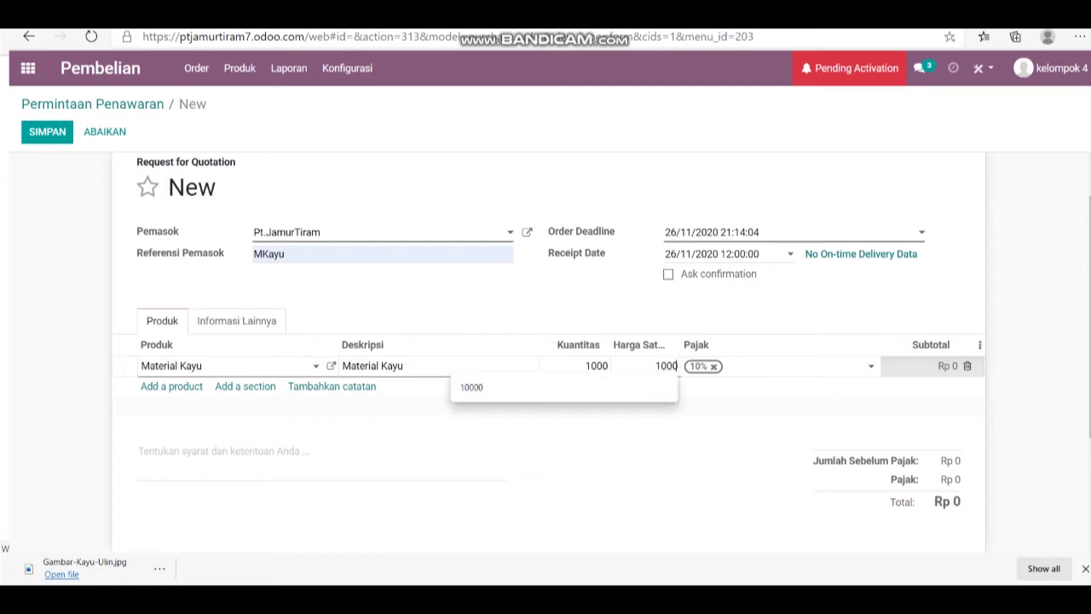
text(0)
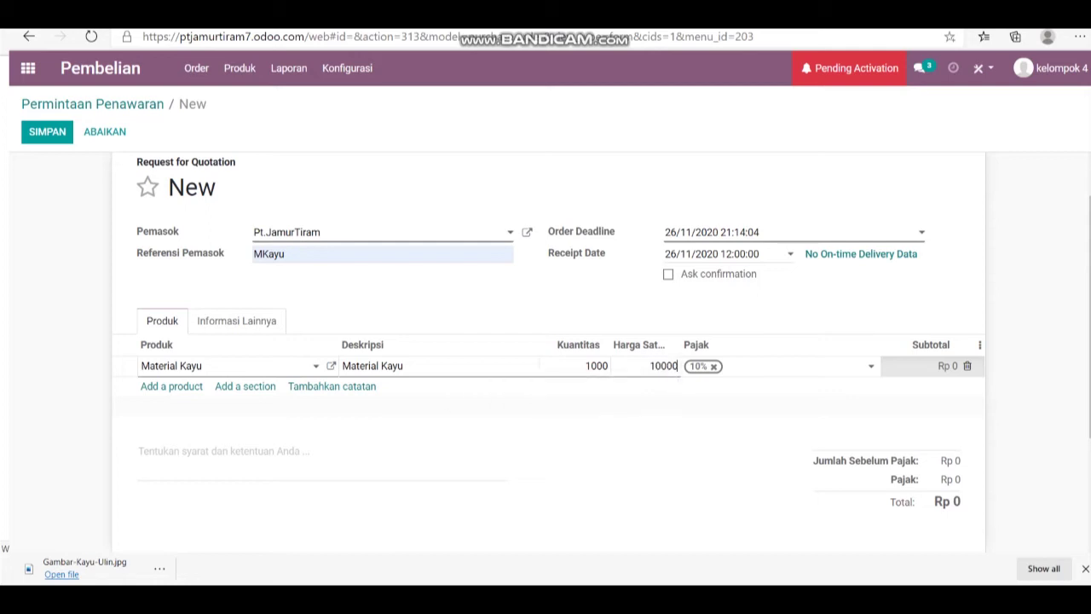
scroll(545, 341, down, 1)
scroll(546, 342, down, 1)
scroll(546, 341, up, 1)
click(546, 367)
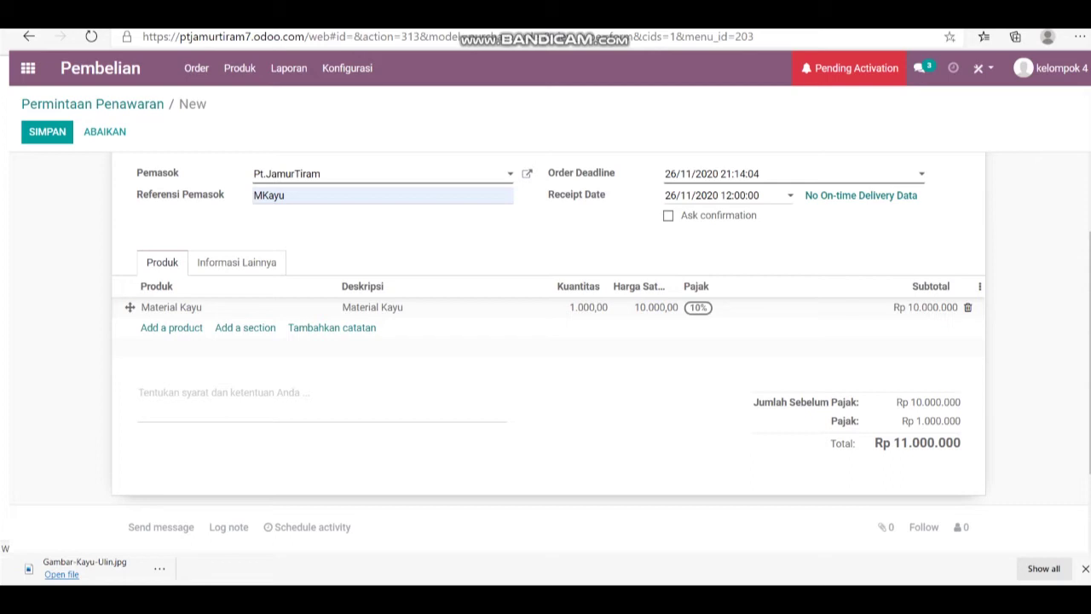
Open the email message for sending the request for quotation to the vendor
scroll(546, 358, down, 2)
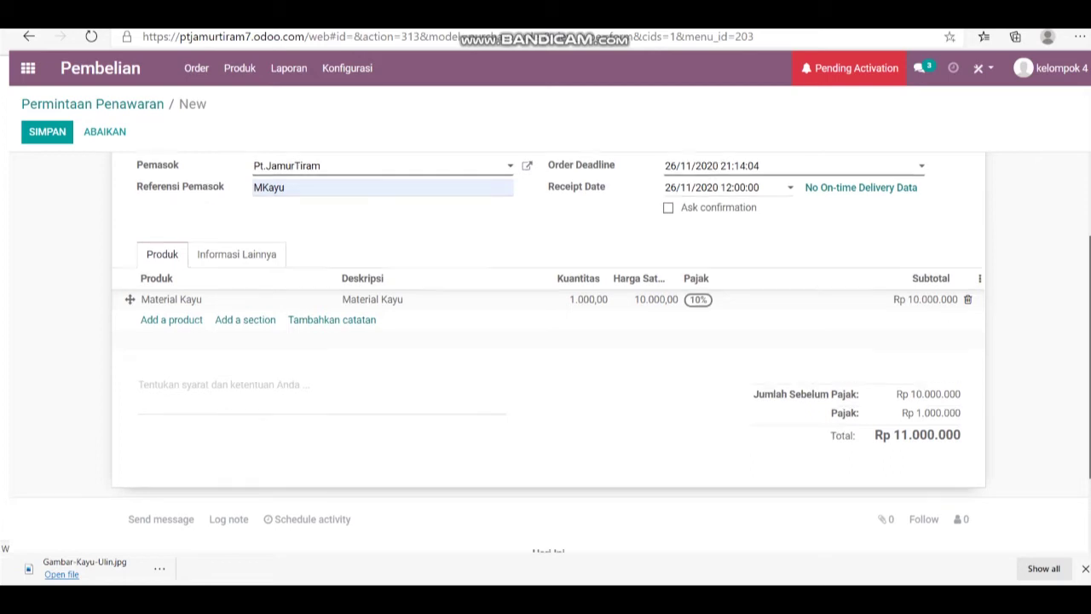
scroll(546, 358, up, 4)
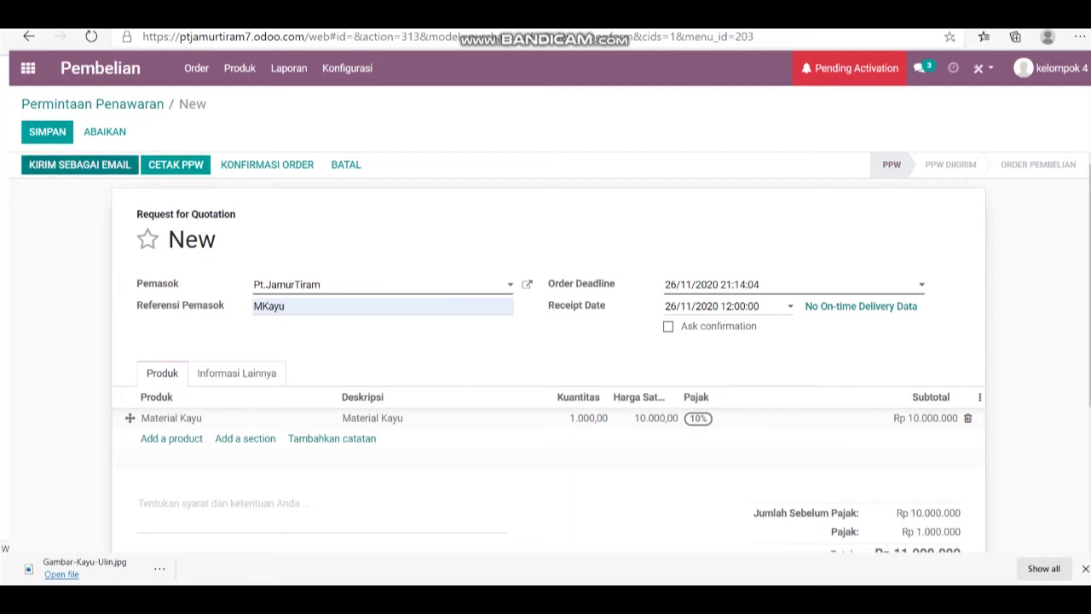
click(79, 164)
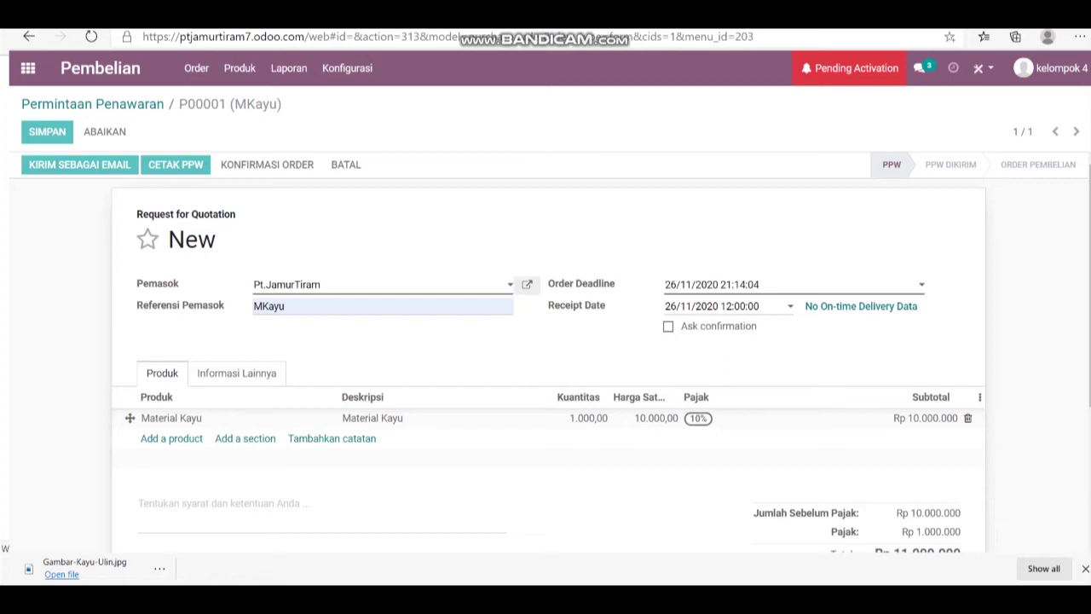
scroll(548, 353, down, 2)
scroll(548, 352, up, 2)
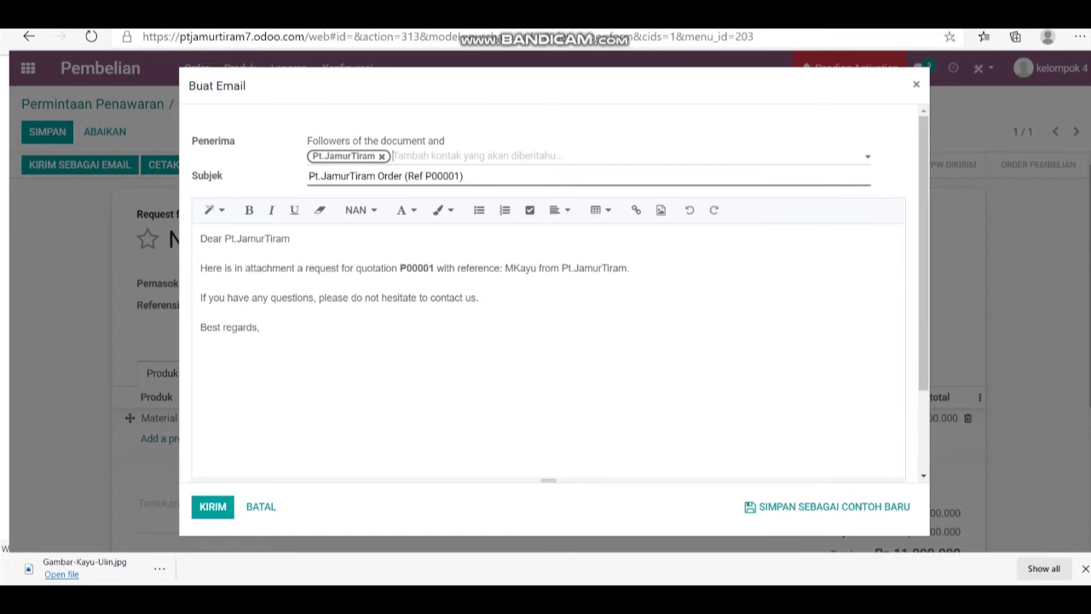
Add the signed-in user's contact as a second recipient and send the request for quotation email
click(512, 156)
click(562, 366)
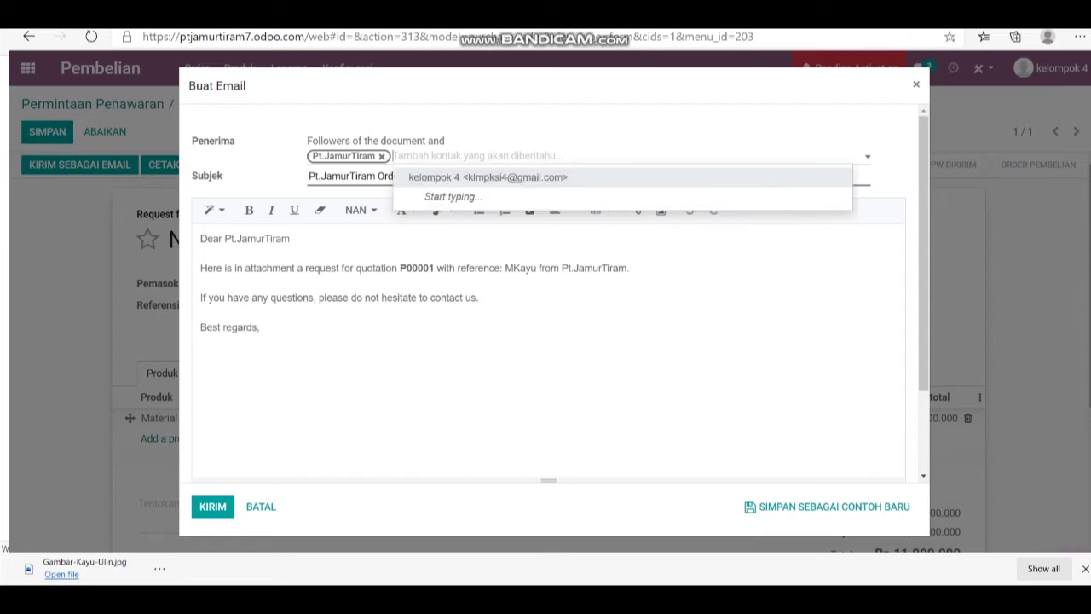
key(Return)
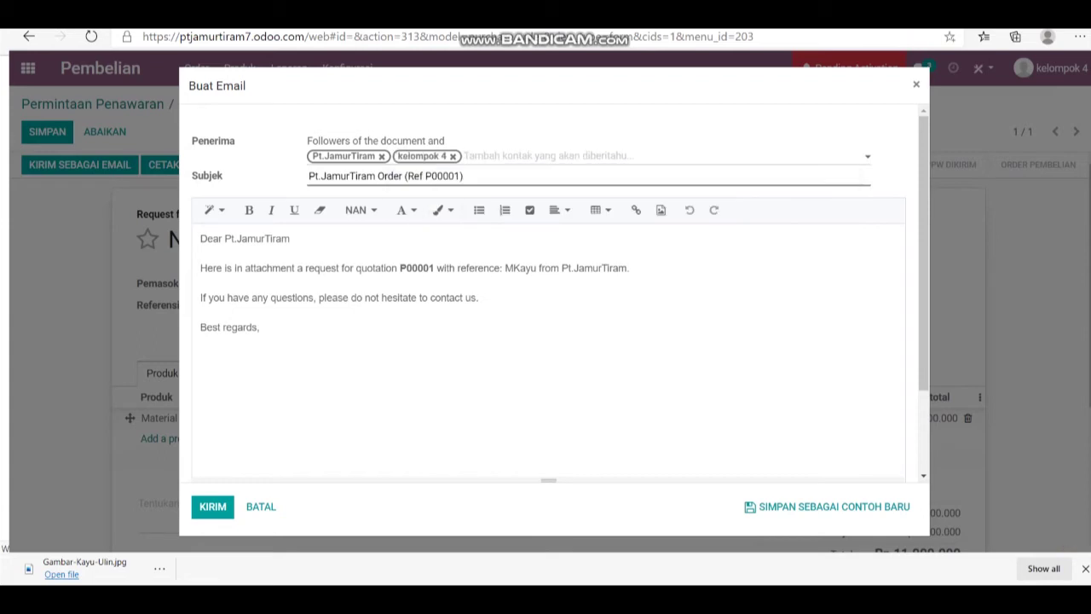
scroll(554, 299, down, 1)
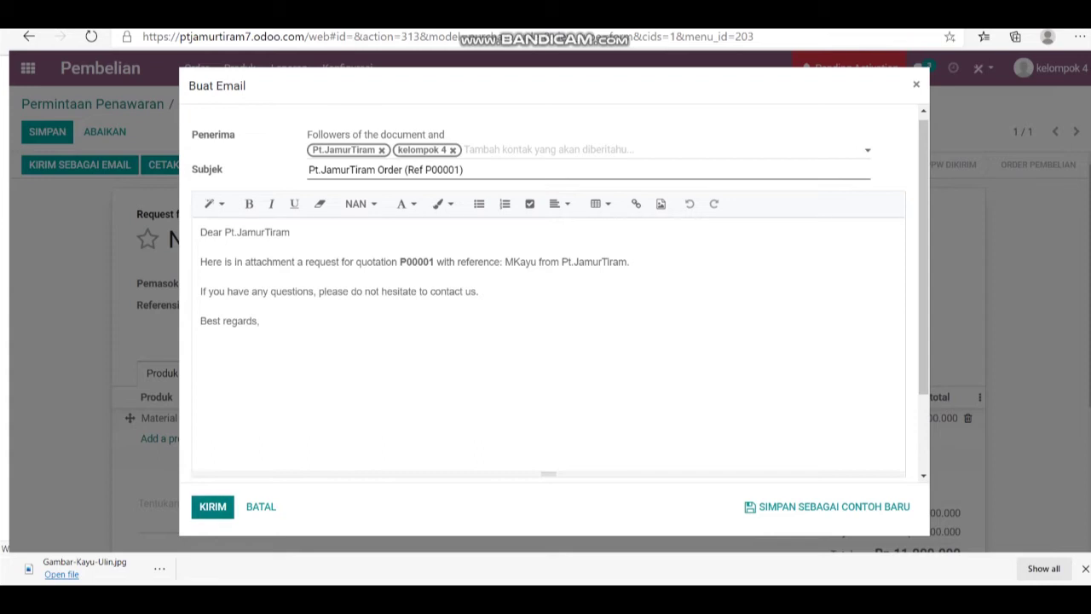
click(212, 507)
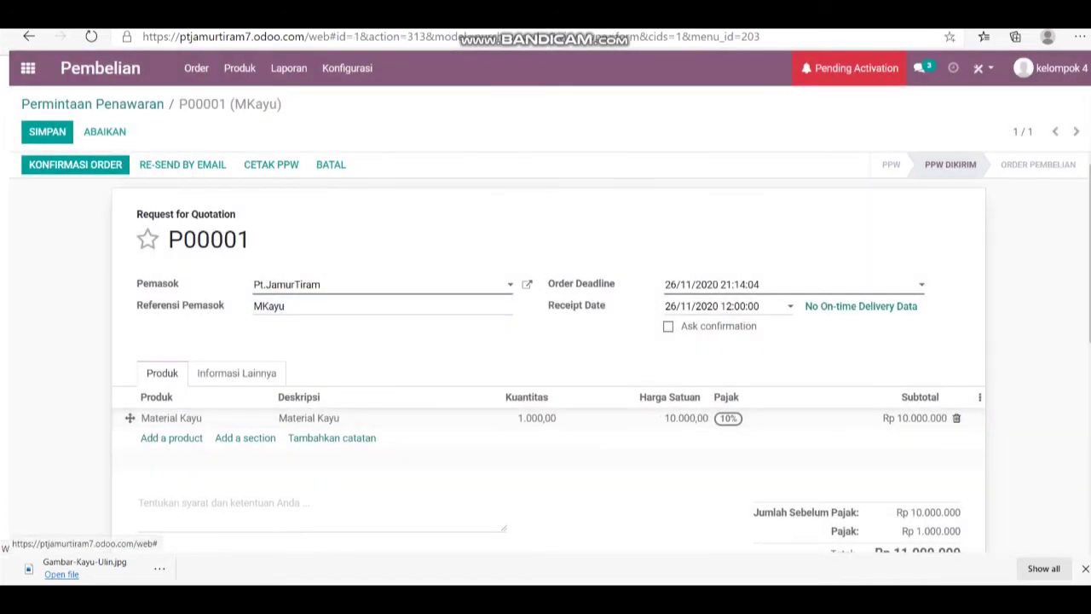
Confirm the request for quotation as a purchase order
click(183, 175)
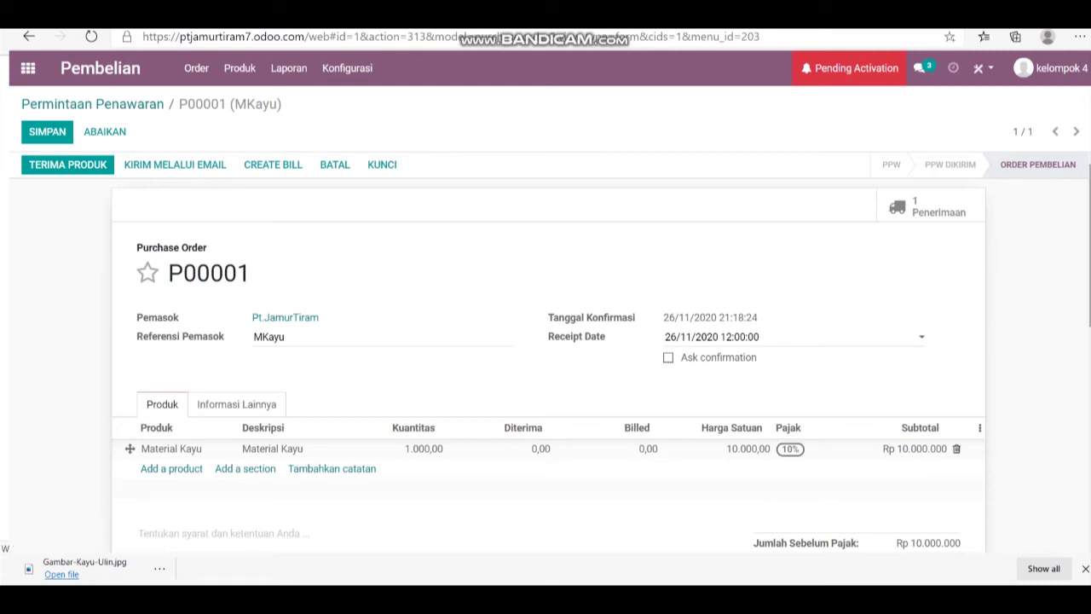
Review the confirmed purchase order's vendor details, Material Kayu line and totals
scroll(549, 349, down, 2)
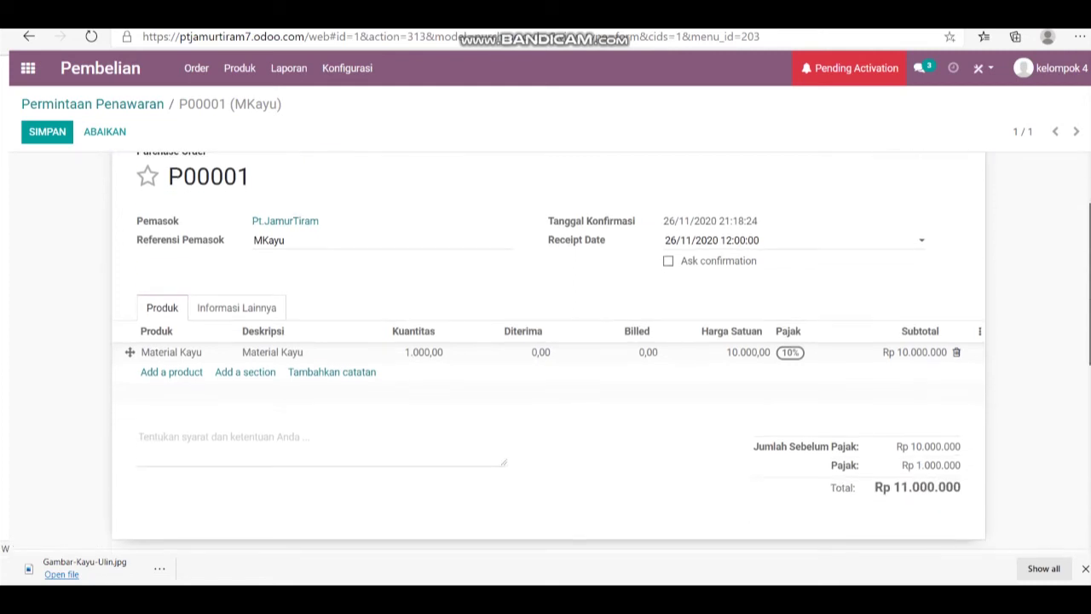
scroll(549, 350, up, 1)
scroll(549, 349, up, 1)
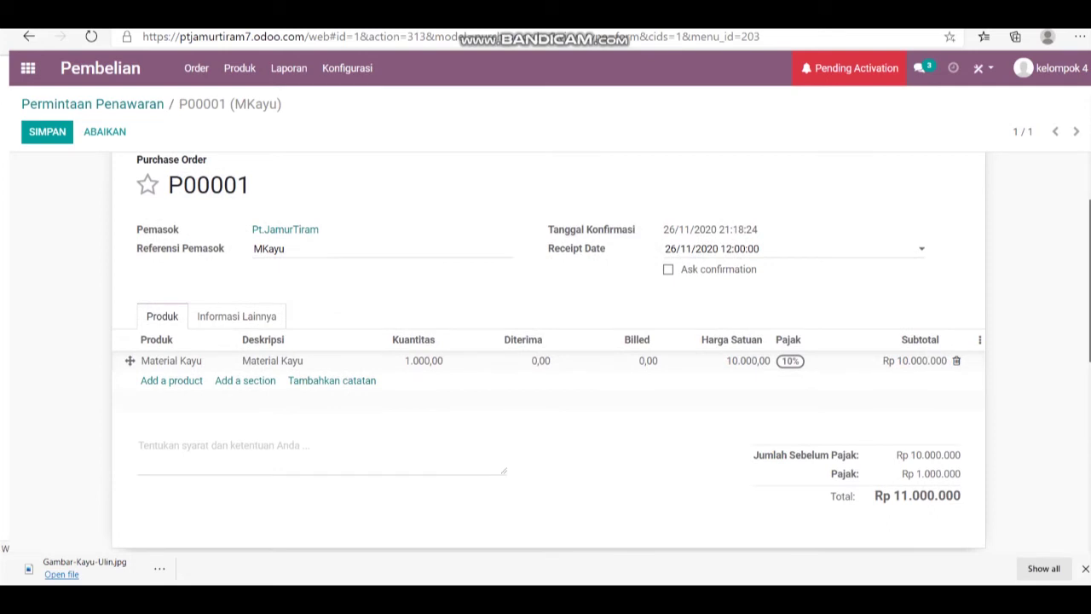
scroll(549, 350, up, 1)
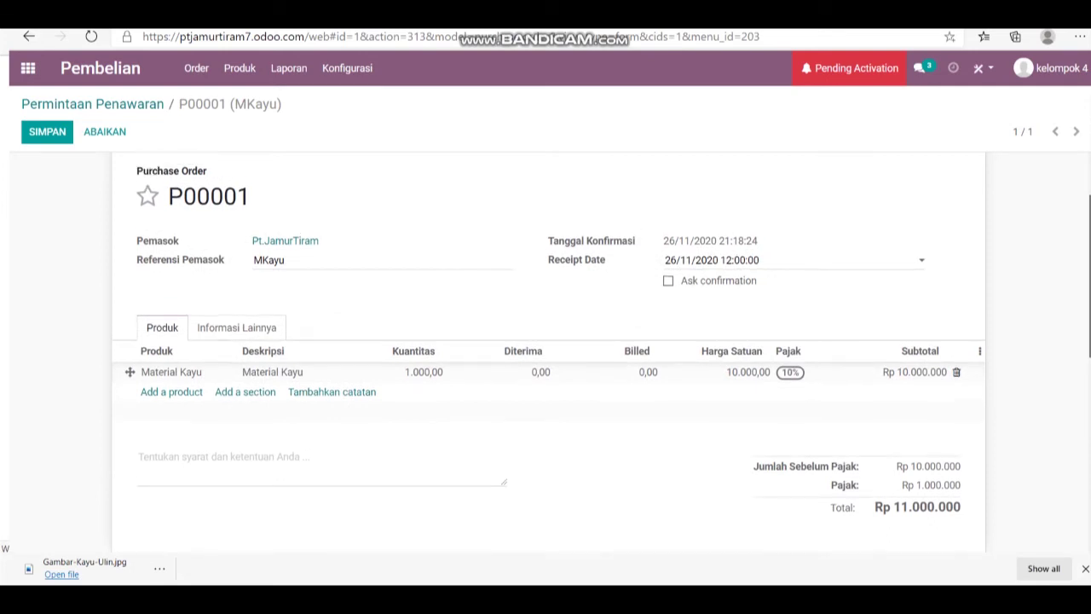
scroll(550, 349, up, 2)
scroll(549, 350, down, 2)
scroll(549, 349, up, 1)
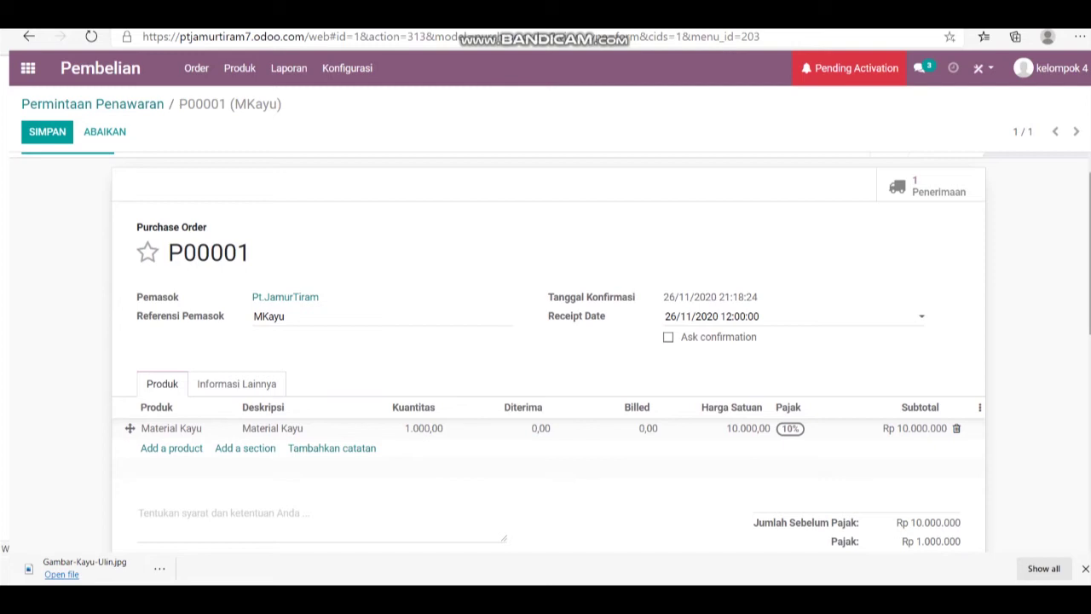
scroll(549, 349, up, 1)
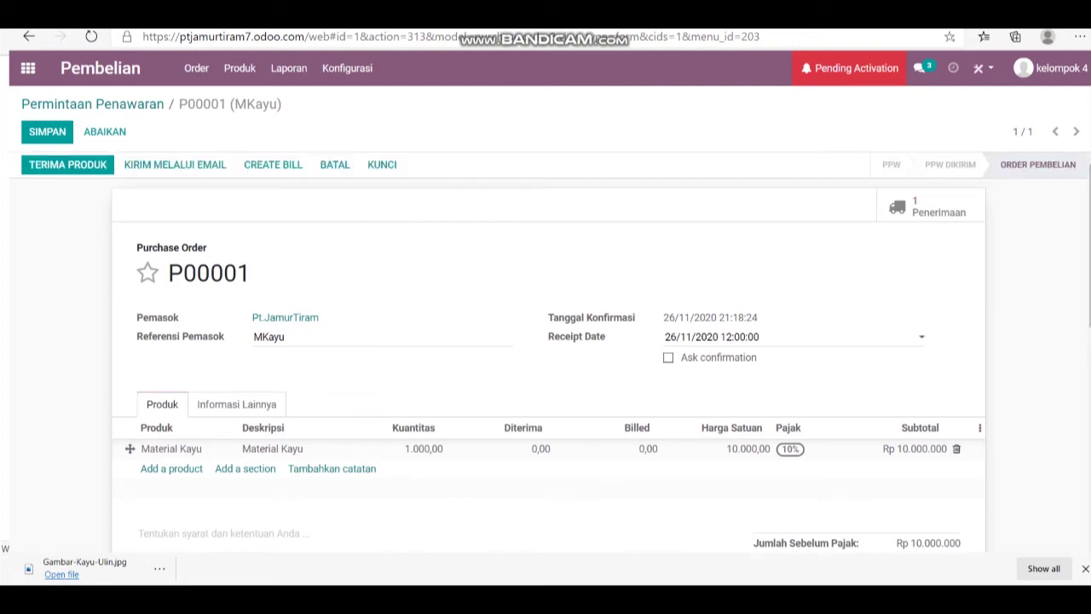
View the order's product receipt, and reopen the Pt.JamurTiram order from the purchase orders list to check its details
click(68, 164)
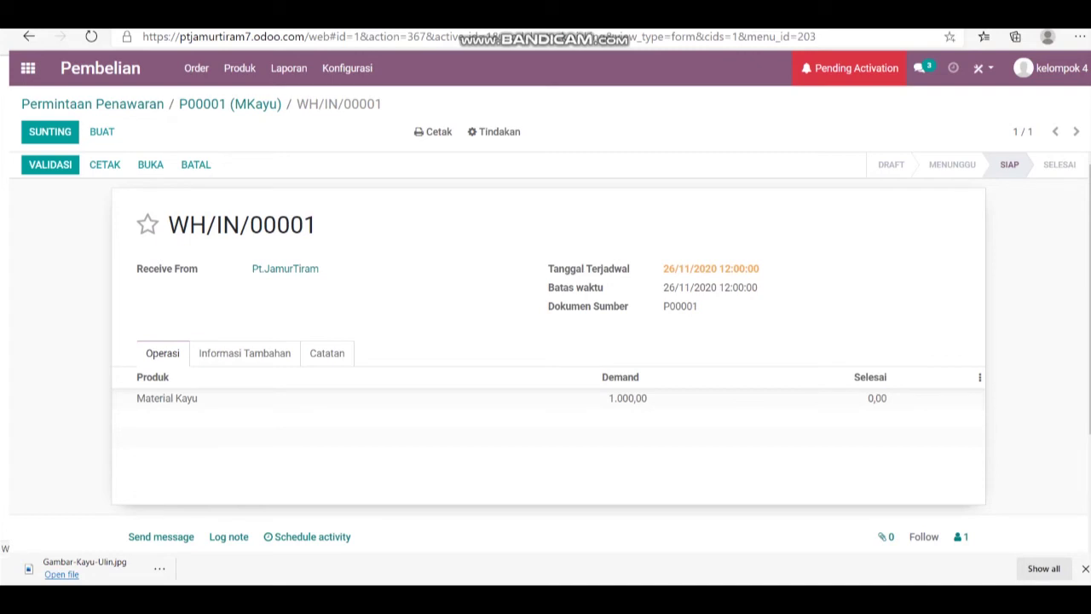
click(197, 69)
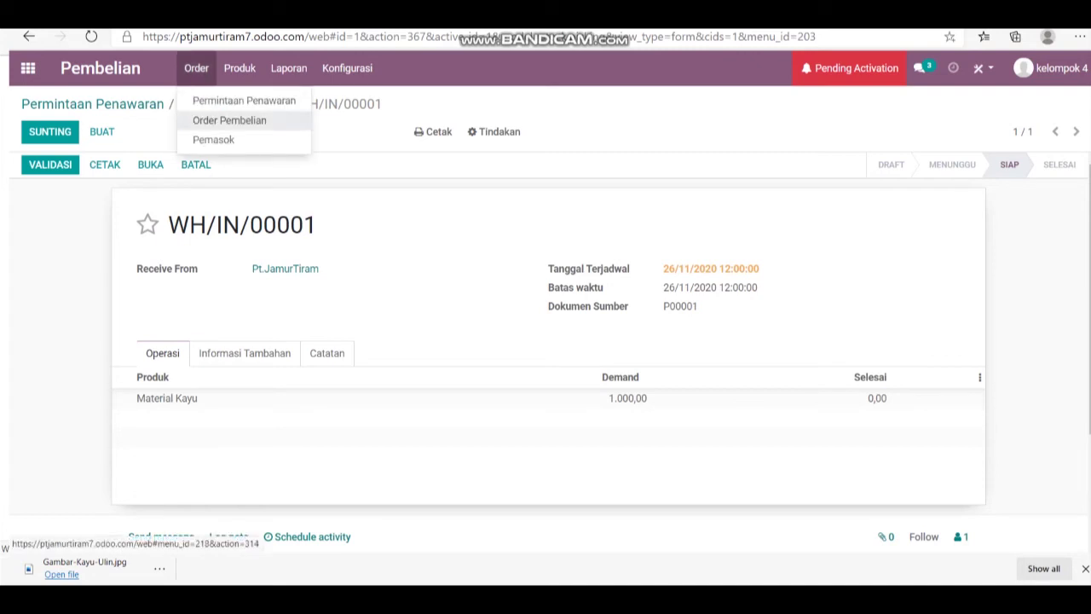
click(229, 120)
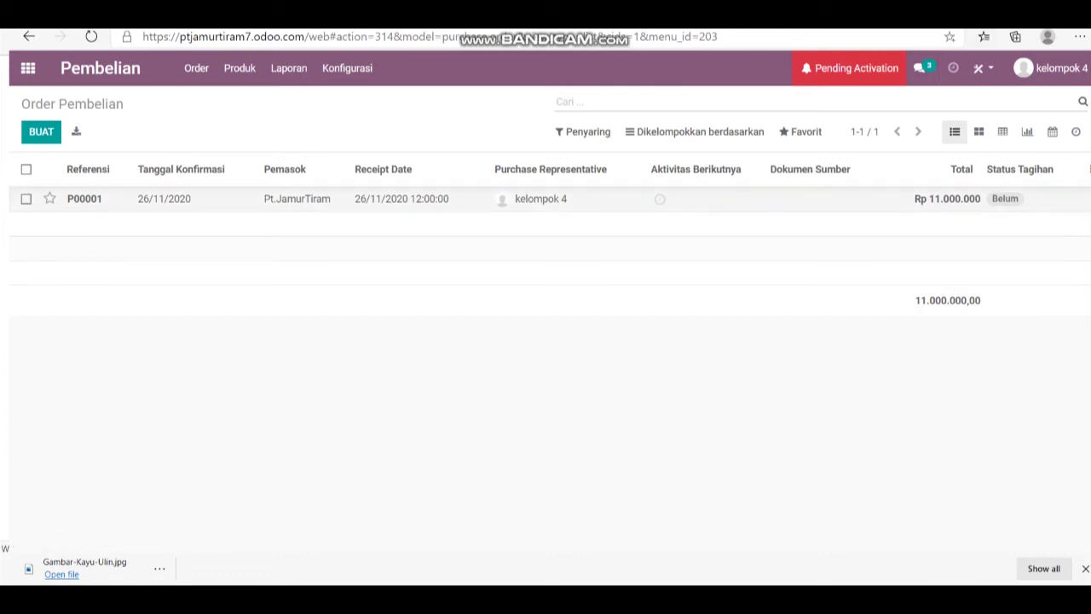
double_click(430, 199)
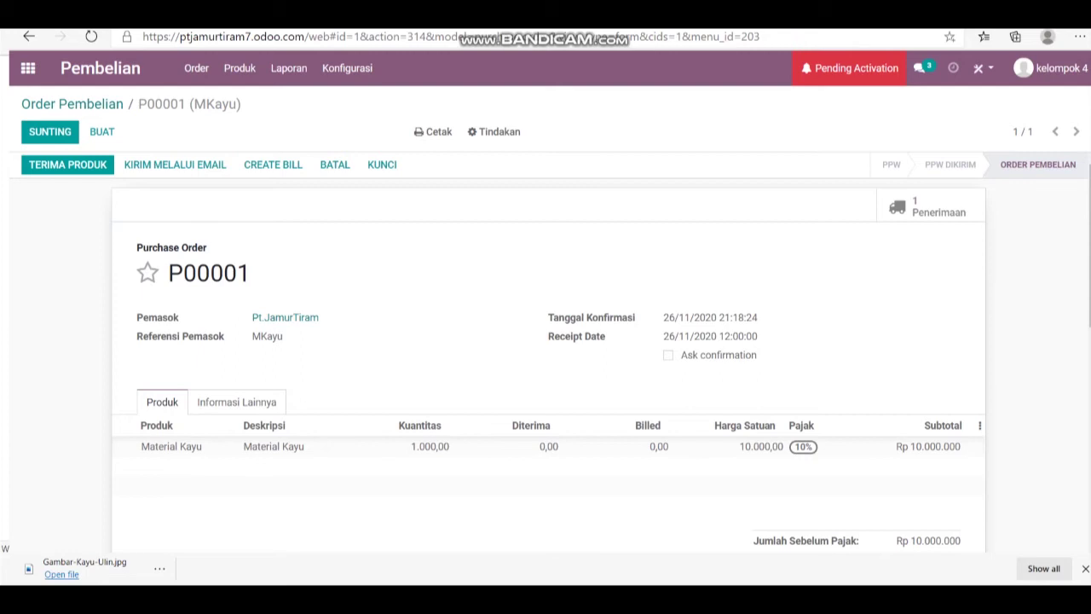
scroll(546, 350, down, 3)
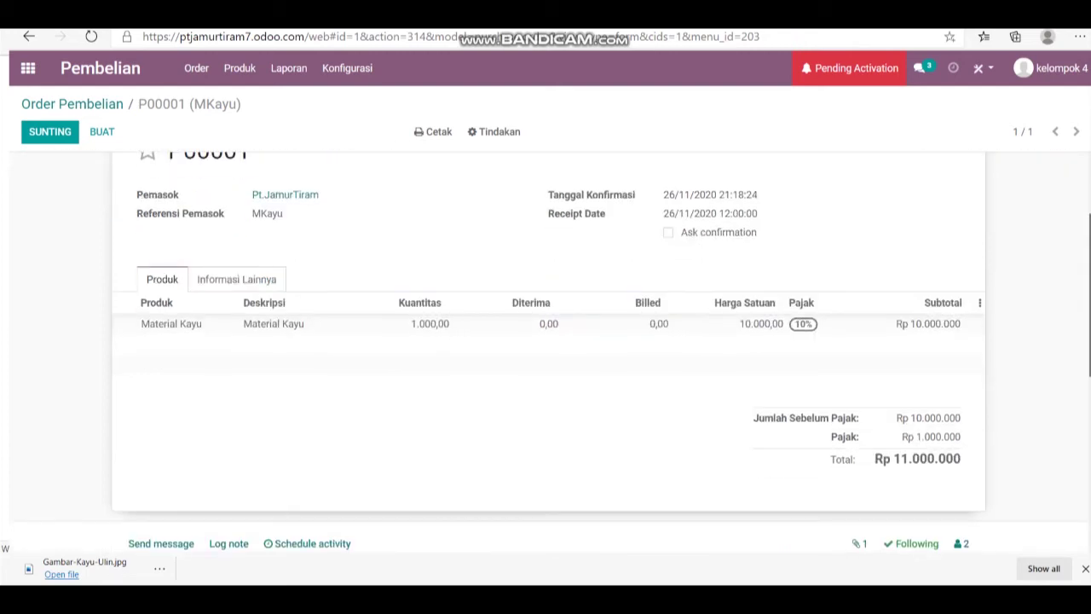
scroll(546, 349, up, 3)
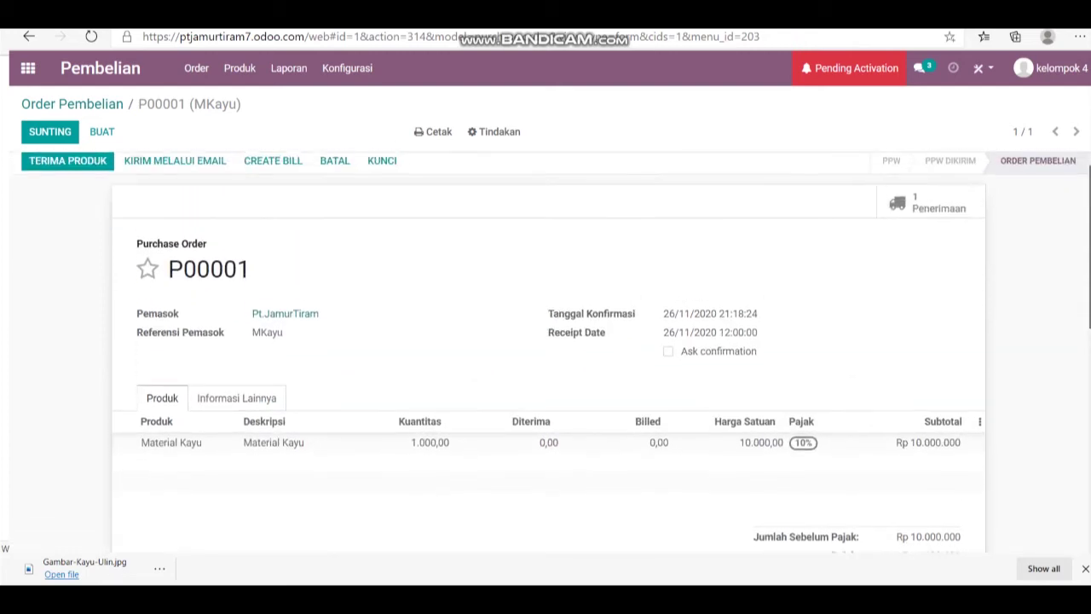
scroll(546, 350, down, 3)
scroll(546, 350, up, 2)
scroll(546, 350, up, 2)
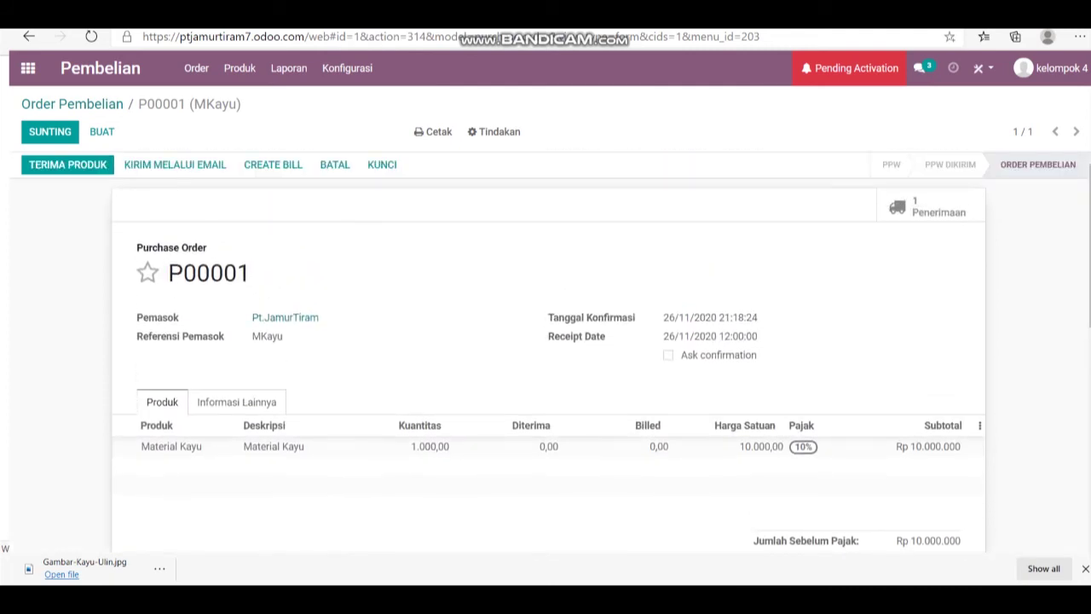
Open the order's product receipt and validate it, applying the transfer for all Material Kayu quantities
click(68, 164)
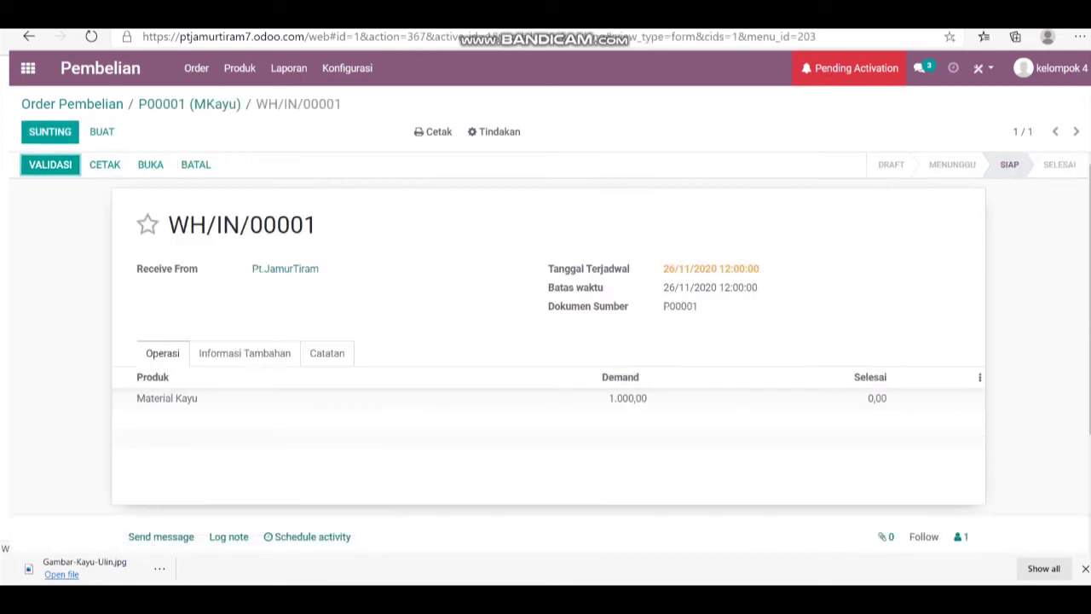
click(50, 165)
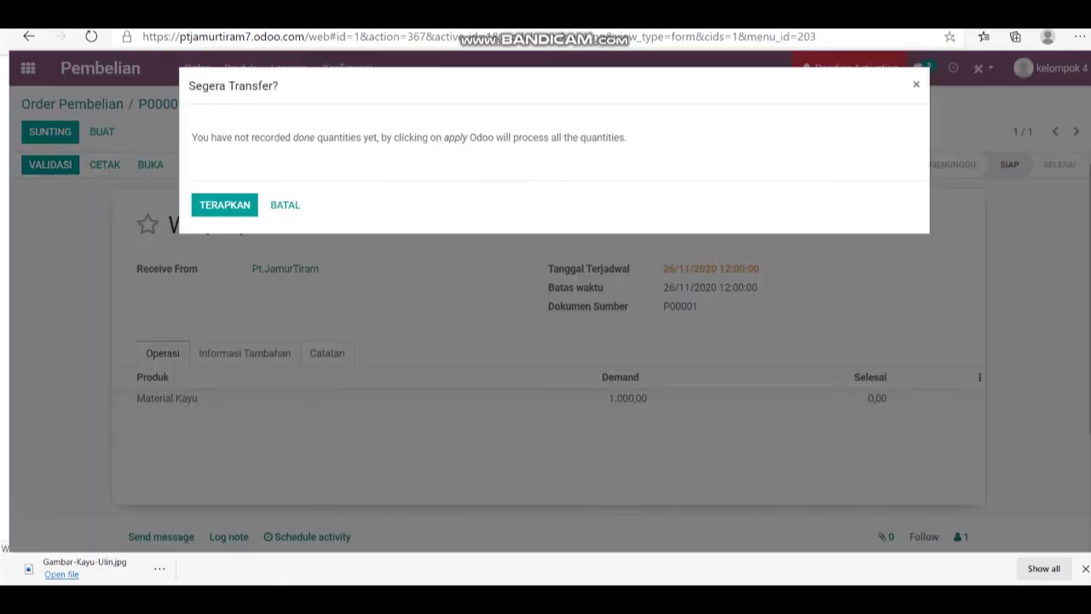
click(224, 204)
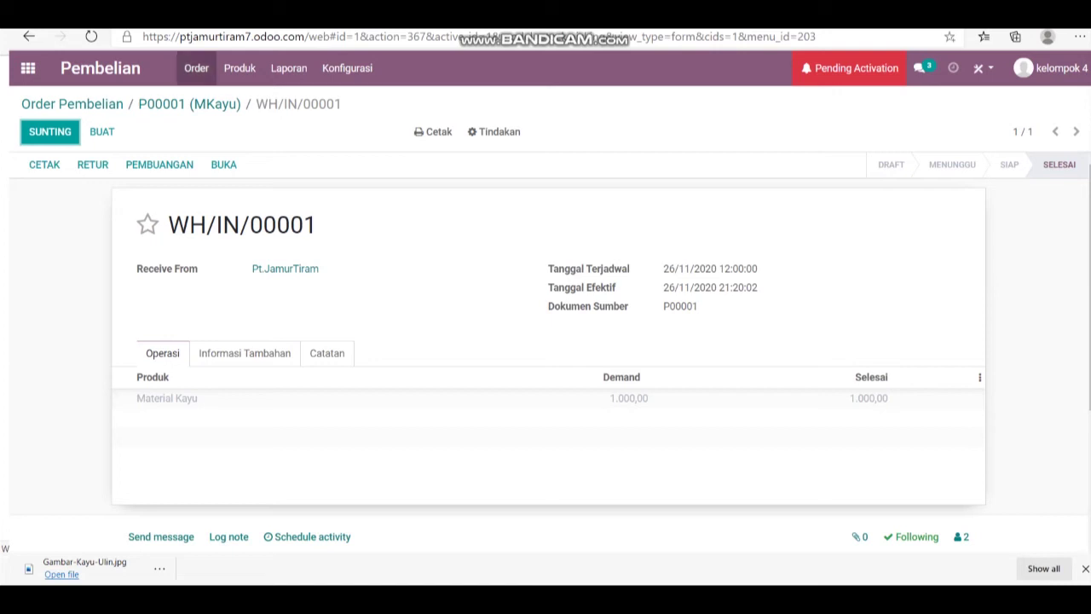
Reopen the Pt.JamurTiram order from the purchase orders list and create its vendor bill
click(196, 68)
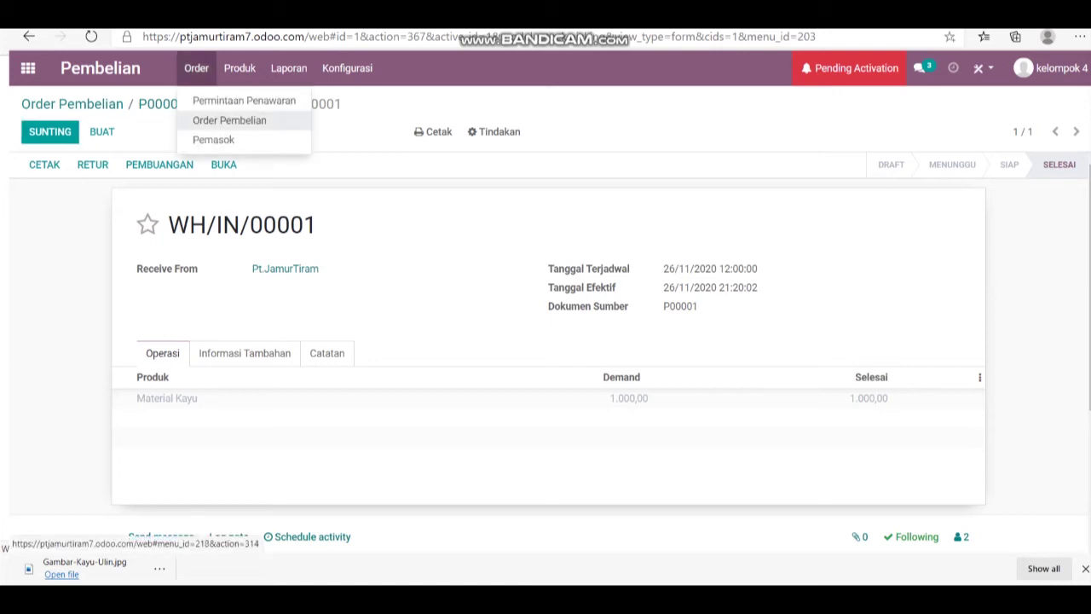
click(229, 120)
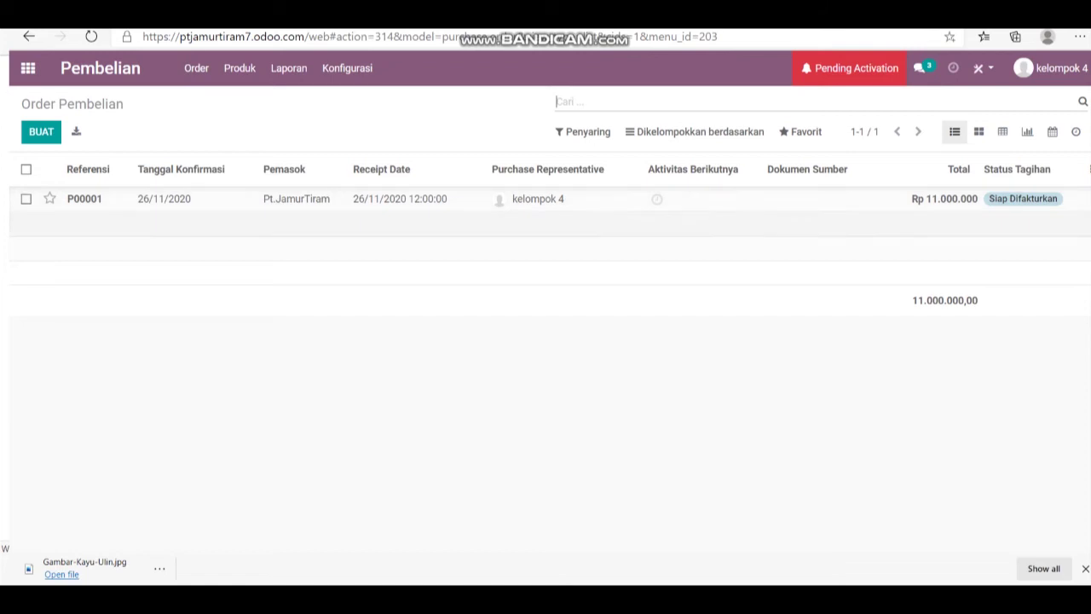
click(400, 199)
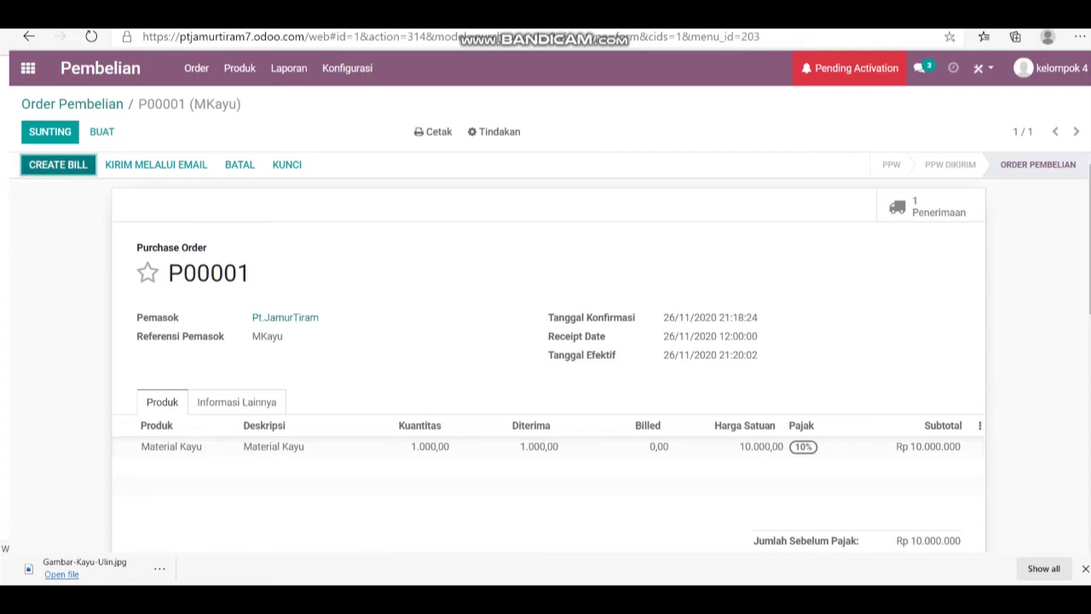
click(58, 165)
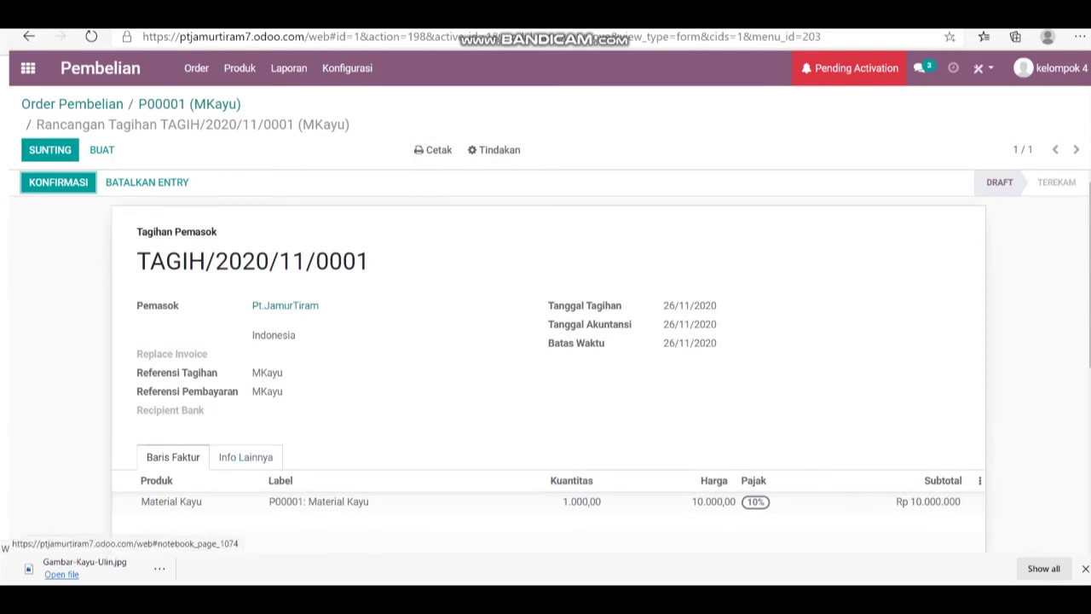
Confirm the draft vendor bill for Material Kayu and check its totals
scroll(546, 358, down, 1)
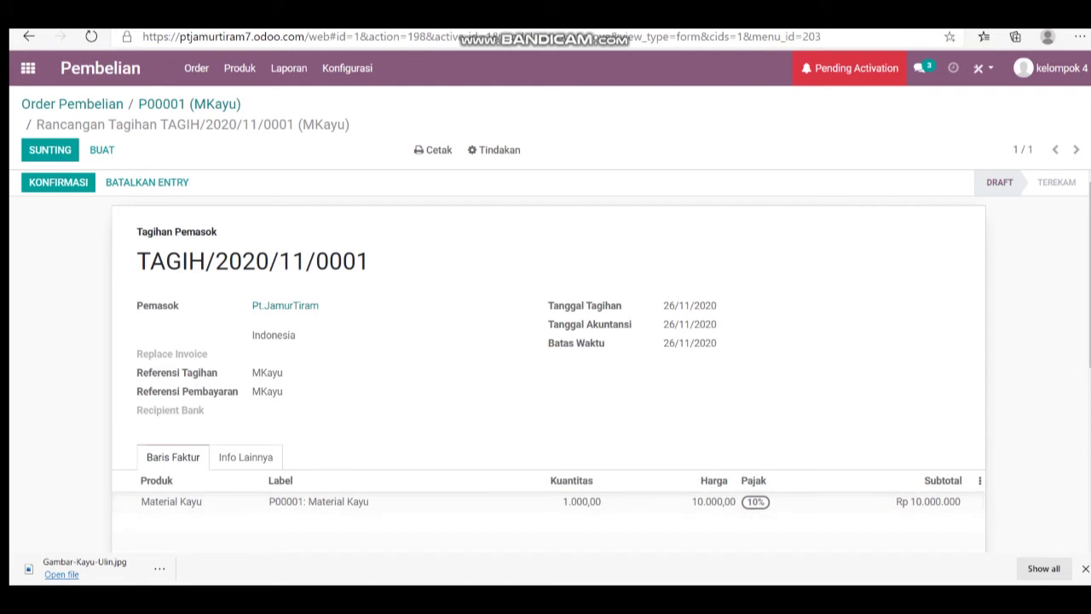
click(58, 182)
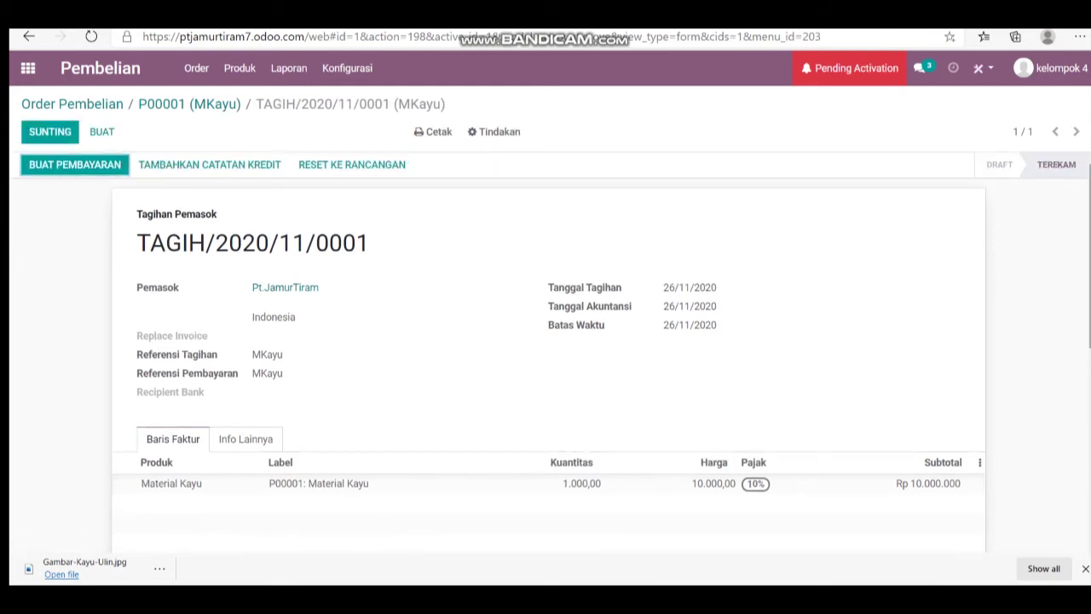
scroll(549, 352, down, 1)
scroll(549, 352, down, 2)
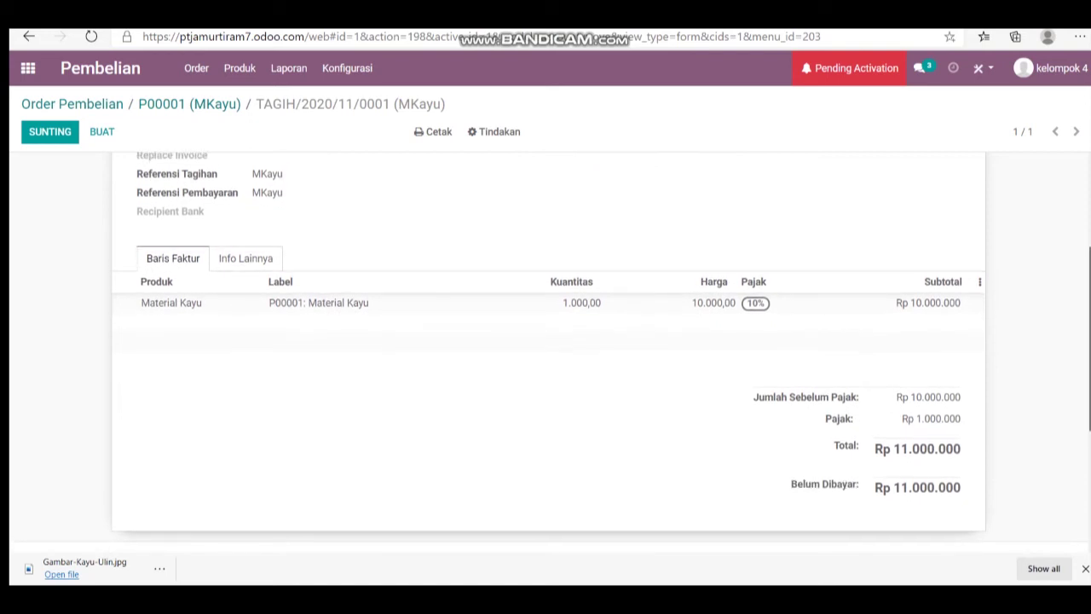
scroll(549, 352, up, 3)
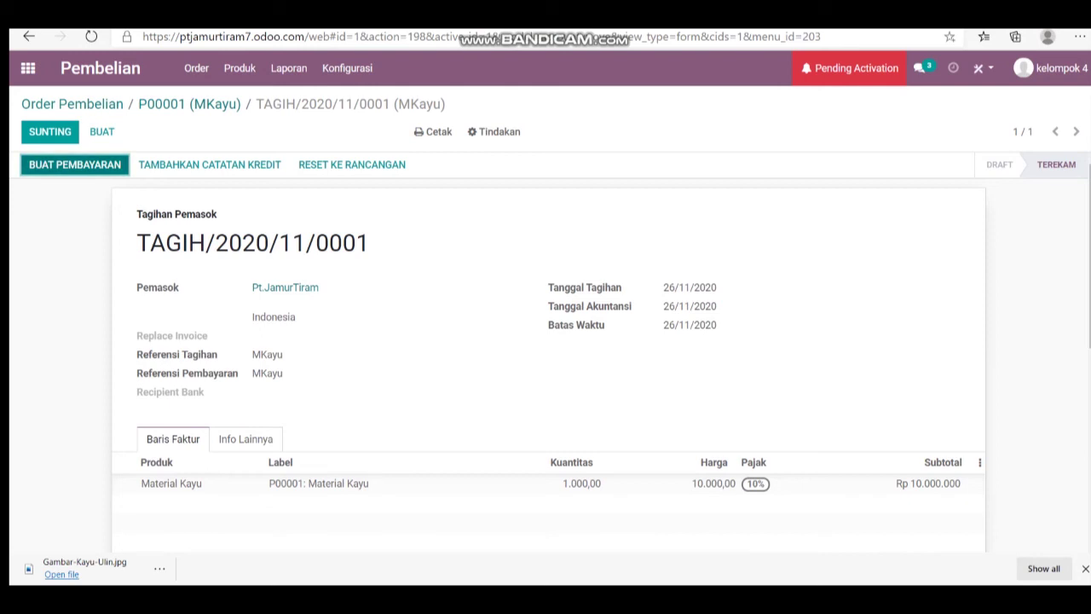
Register the vendor bill's payment through the Bank journal
click(75, 164)
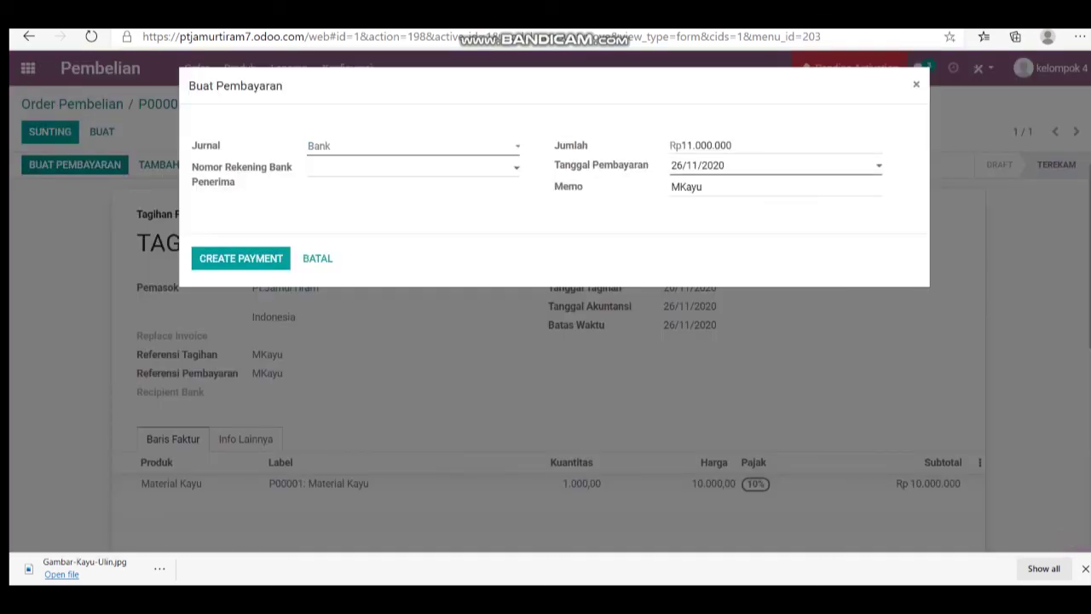
click(412, 146)
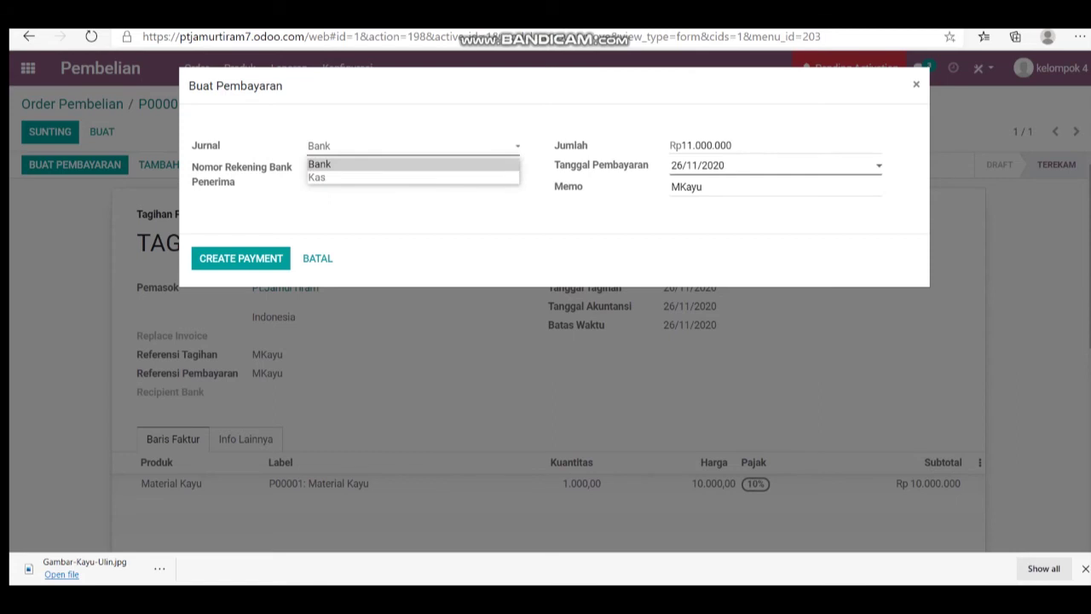
click(412, 163)
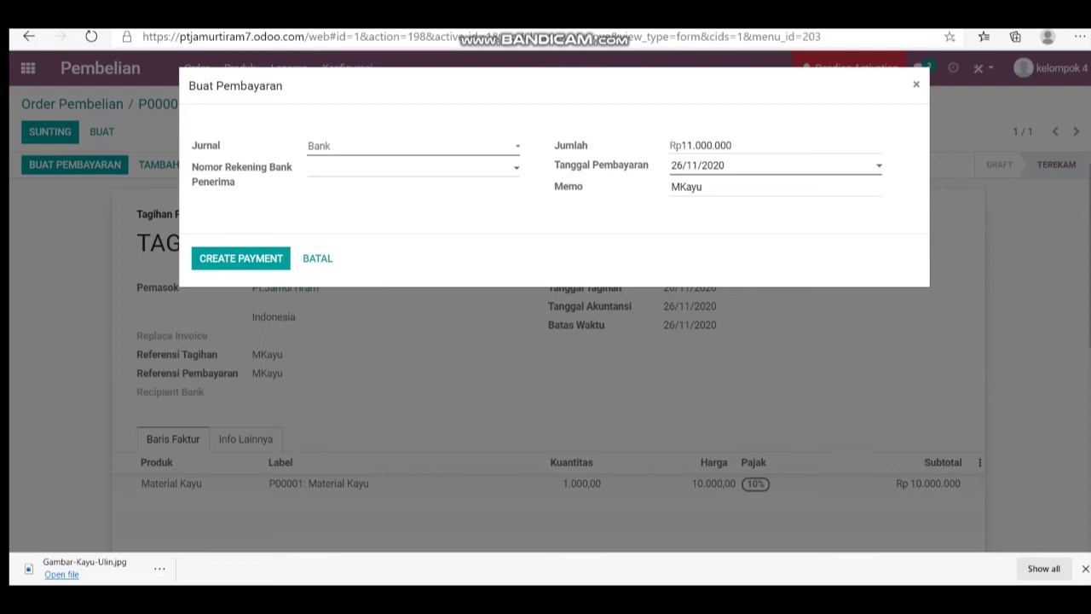
click(240, 258)
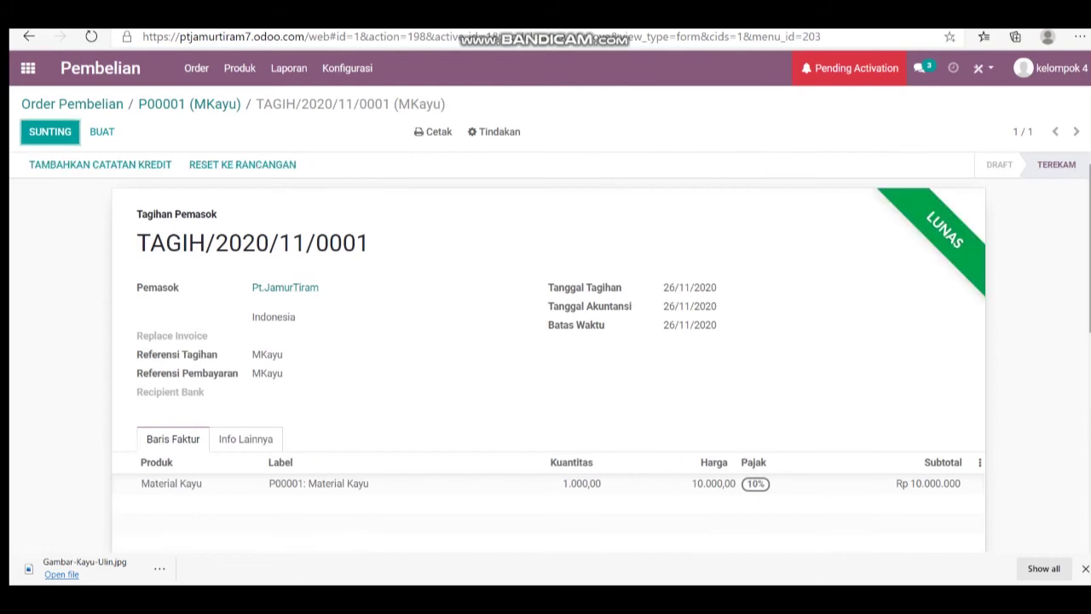
Review the vendor bill's payment status, invoice line, totals and outstanding amount
scroll(549, 341, down, 1)
scroll(549, 351, up, 1)
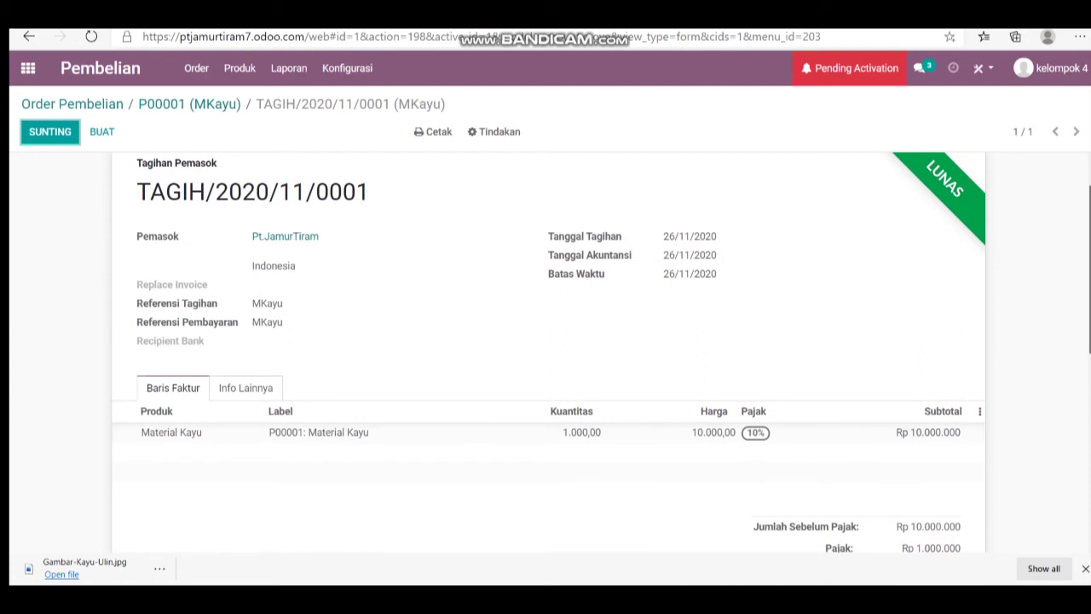
scroll(549, 351, up, 1)
scroll(549, 351, down, 1)
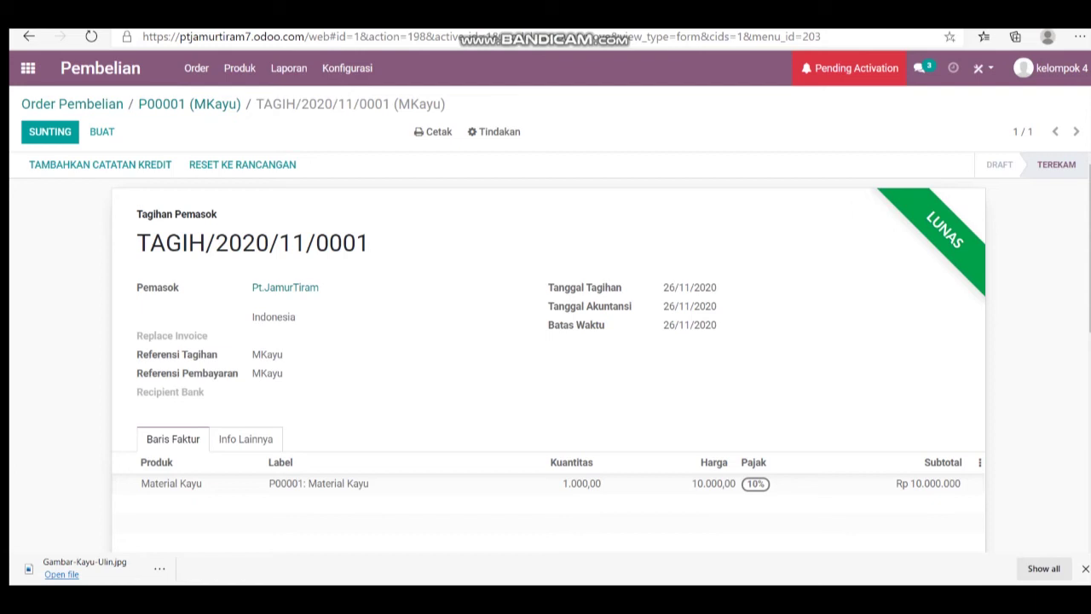
scroll(545, 341, down, 3)
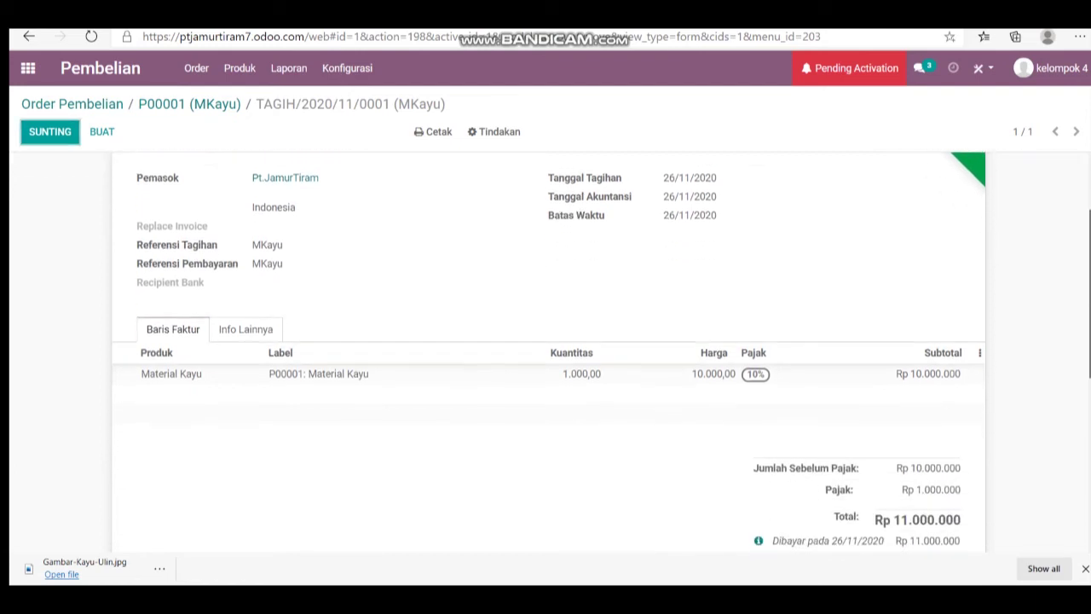
scroll(549, 352, down, 1)
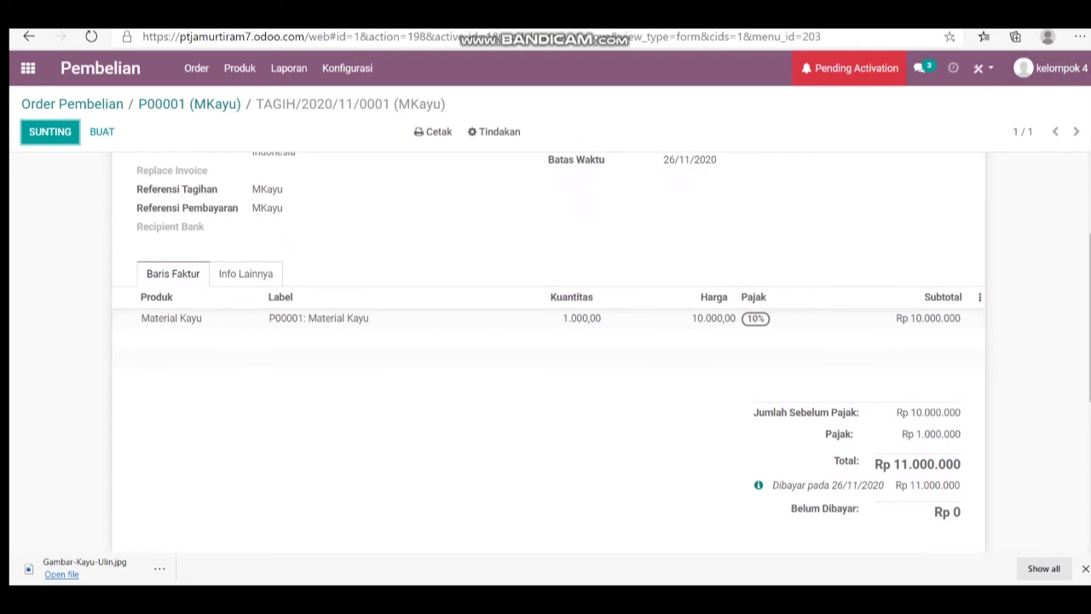
scroll(546, 341, up, 4)
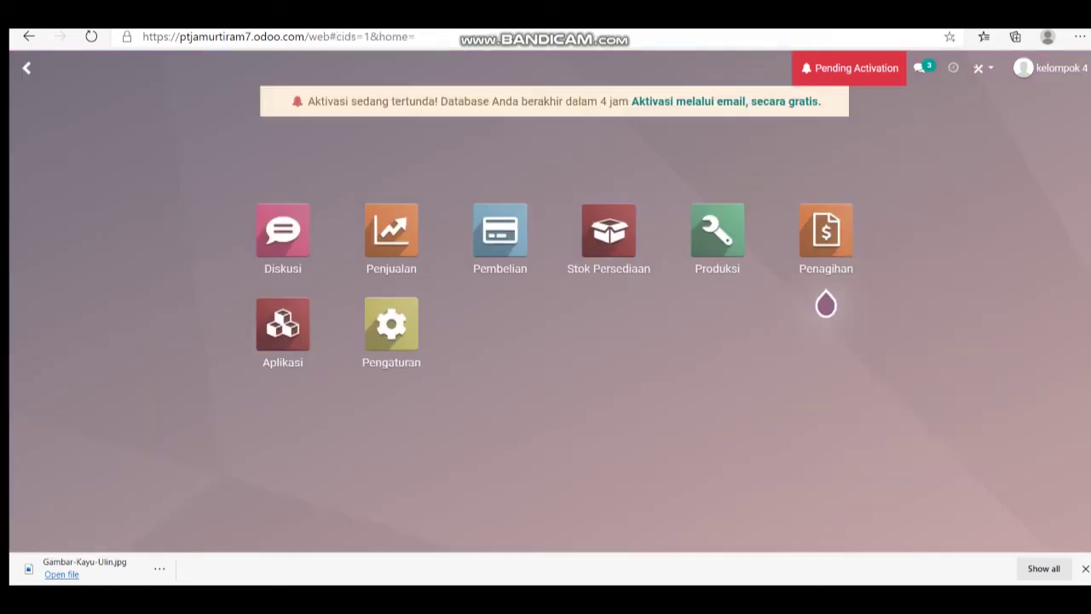
Open the Stok Persediaan inventory application from the home screen
right_click(883, 147)
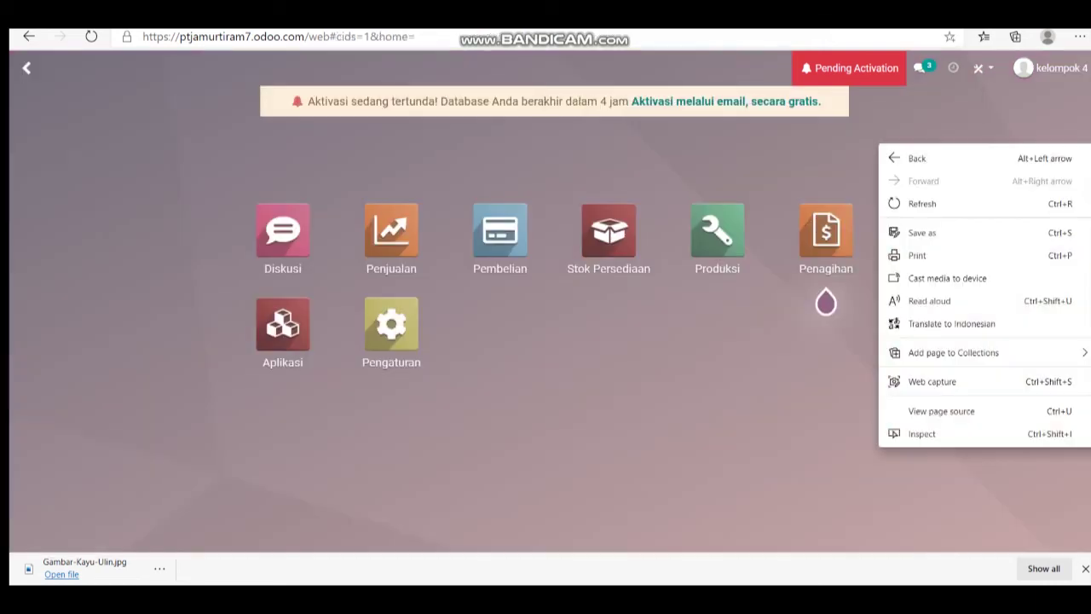
click(826, 303)
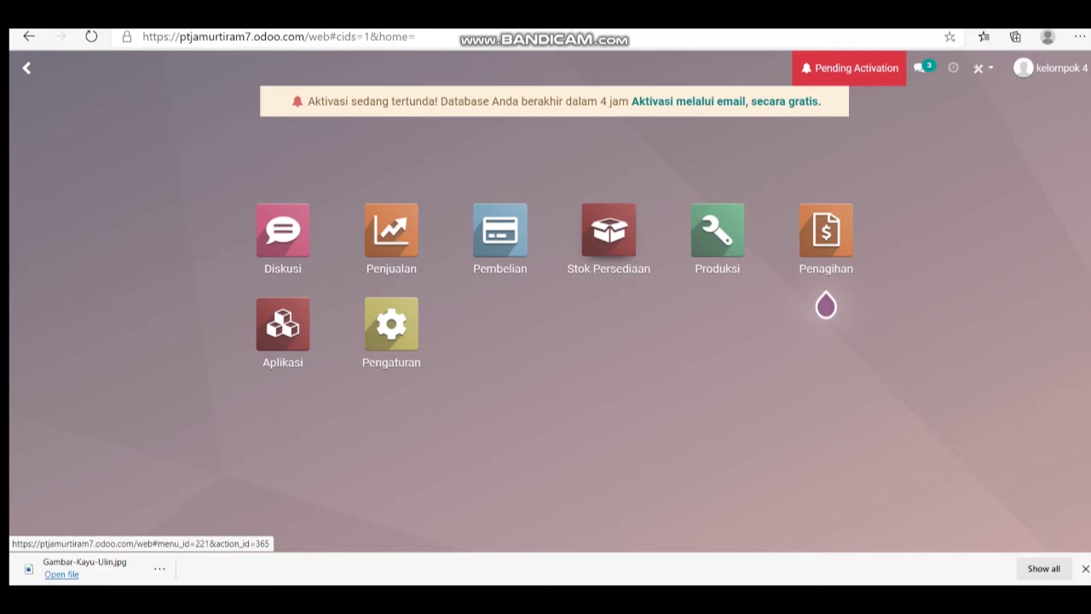
click(609, 231)
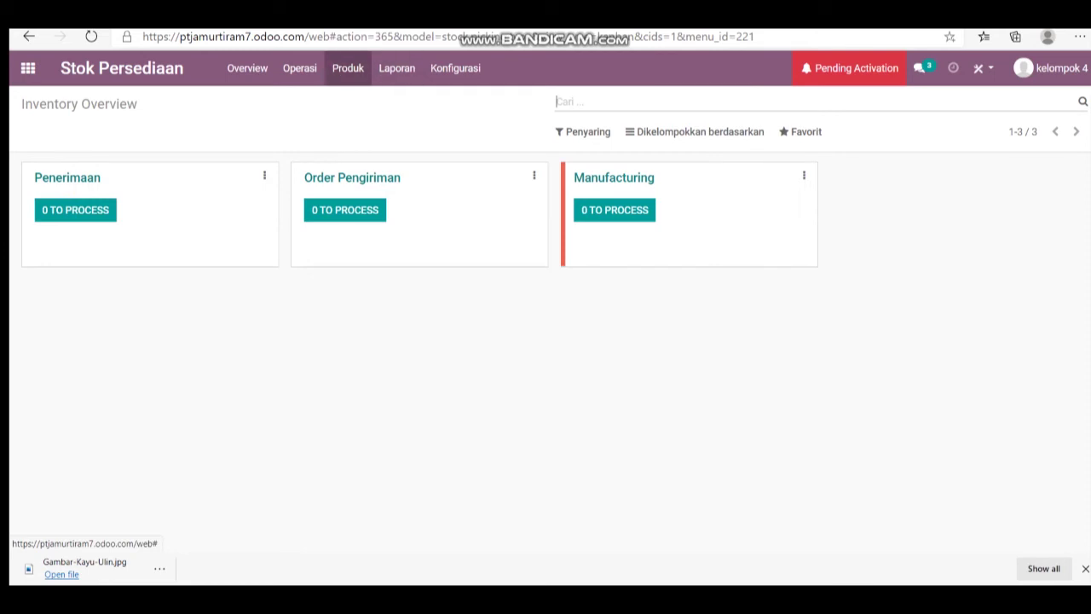
Open the Material Kayu product record from the inventory product list and review its general information
click(348, 68)
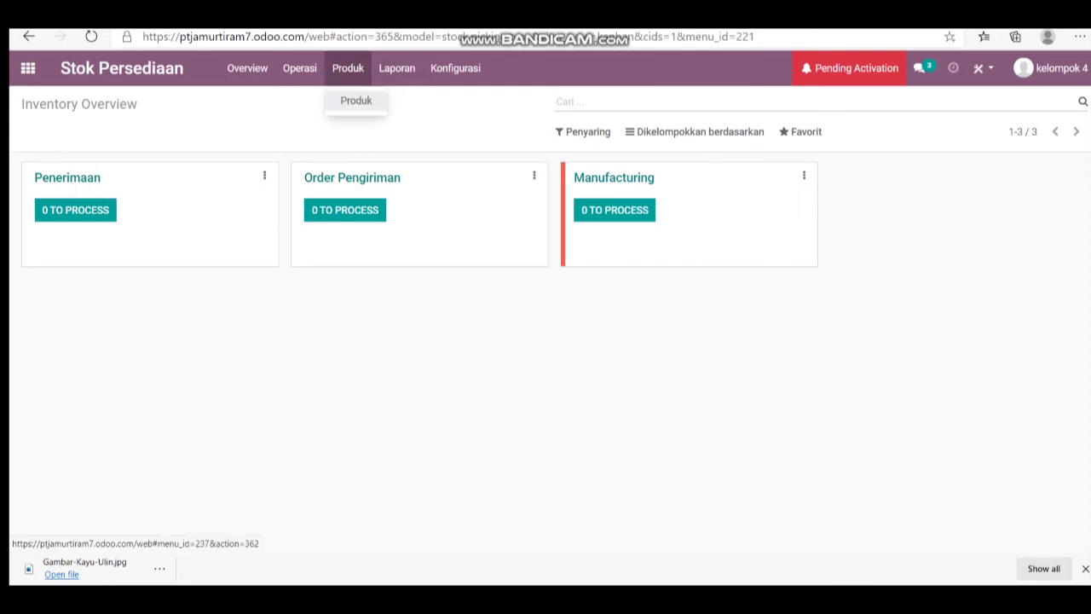
click(356, 100)
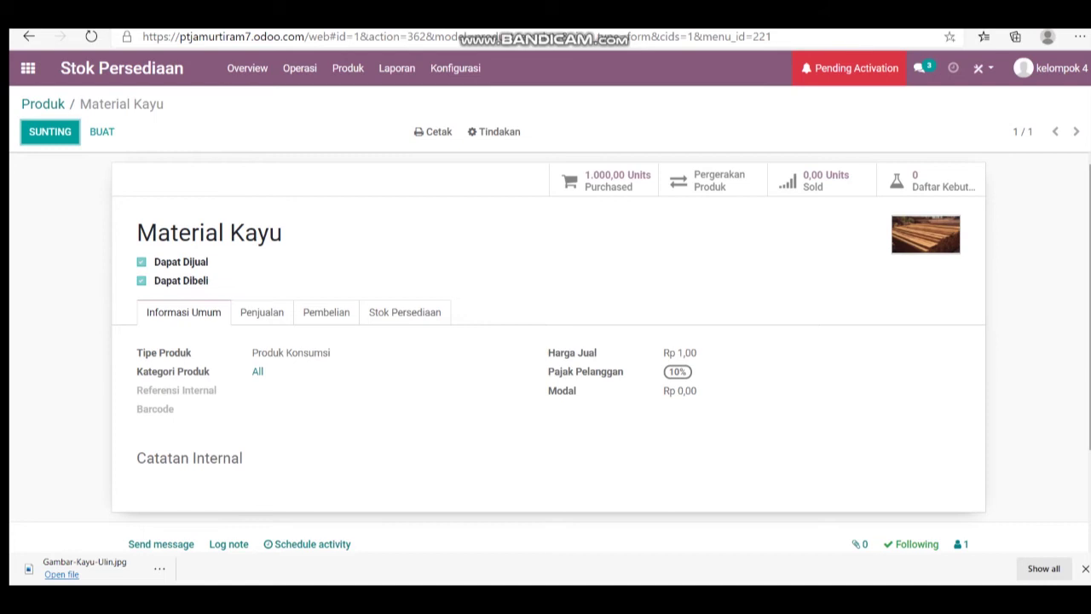
scroll(546, 351, down, 2)
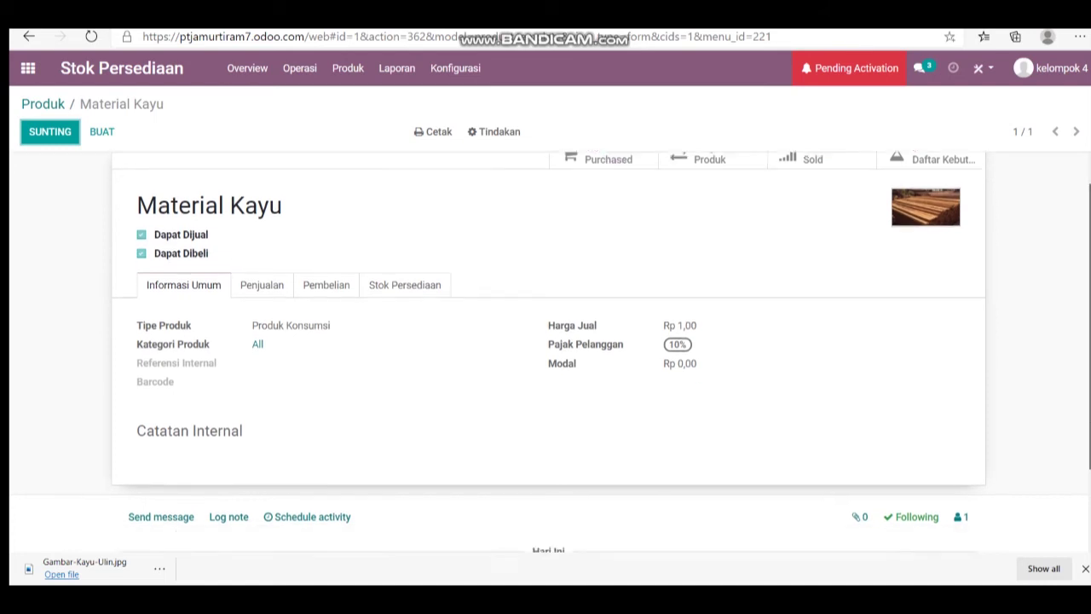
scroll(545, 351, up, 2)
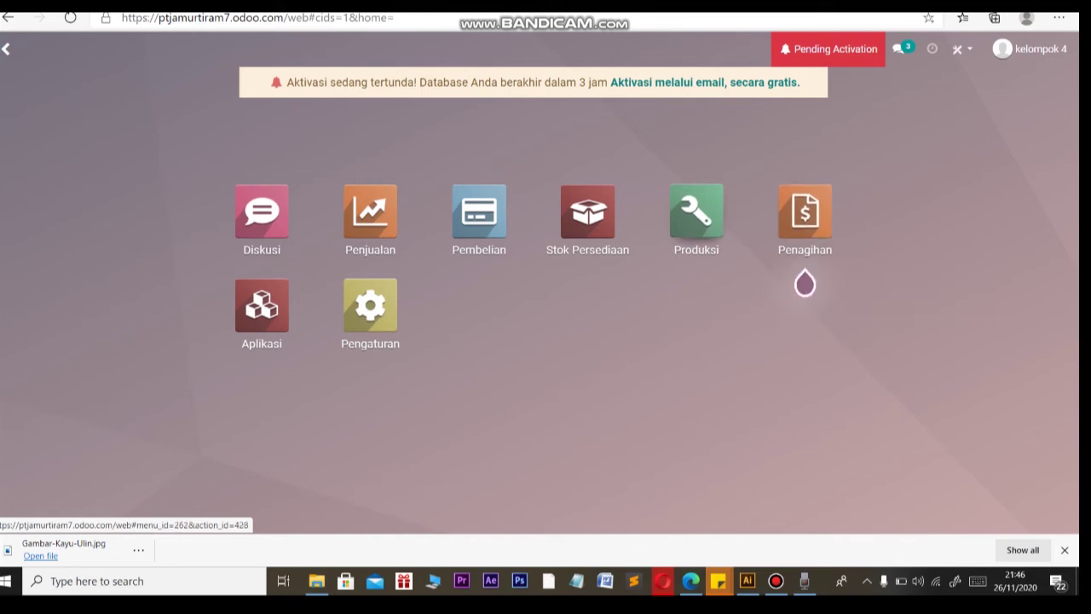
Start a new production order in the Produksi application and open the full creation form for a new product to manufacture
click(697, 214)
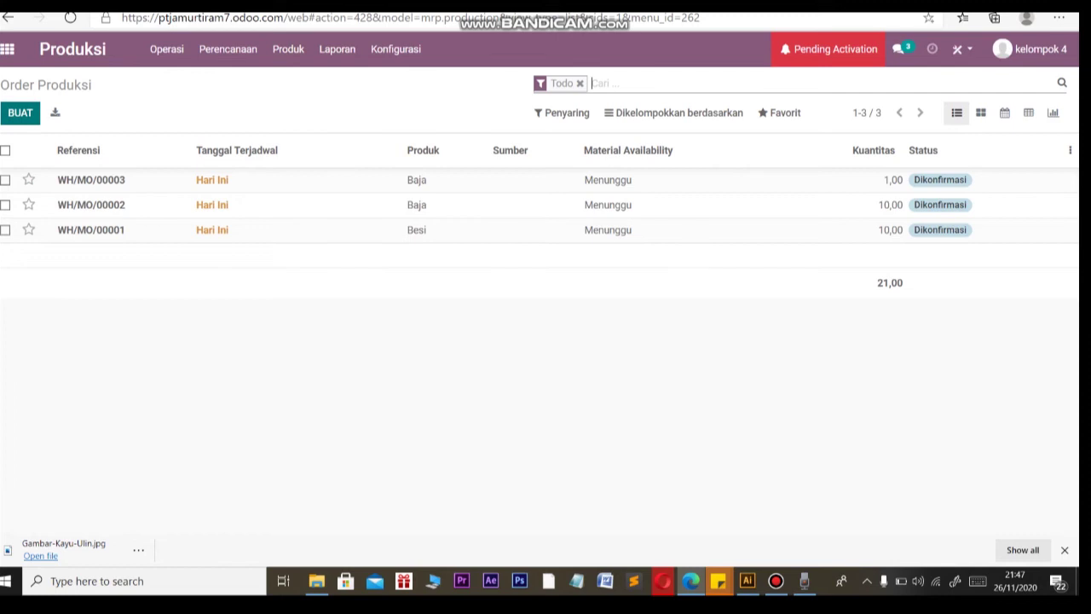
click(19, 113)
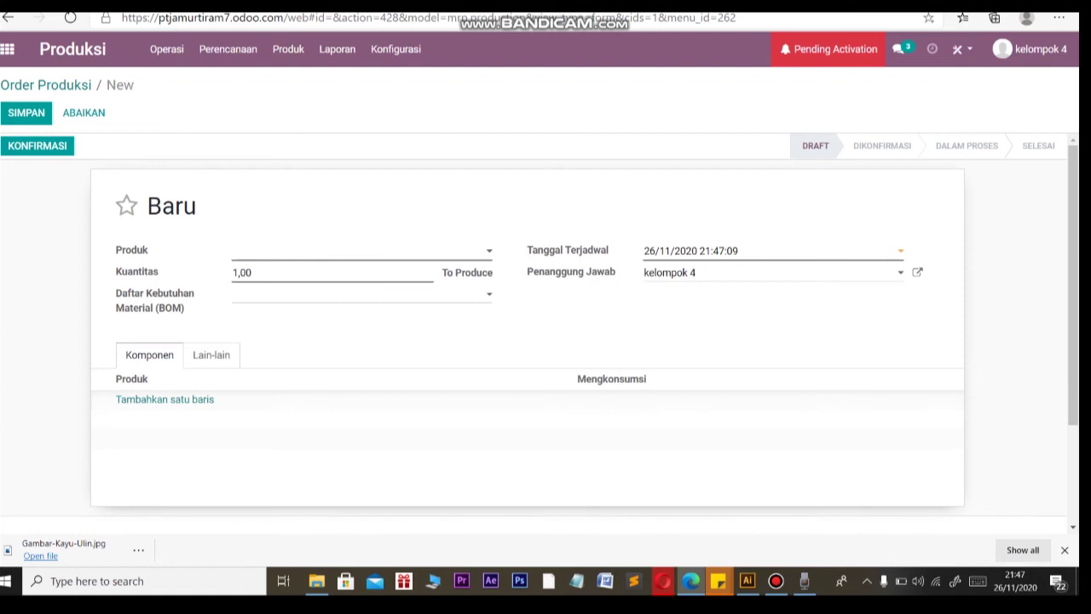
click(360, 250)
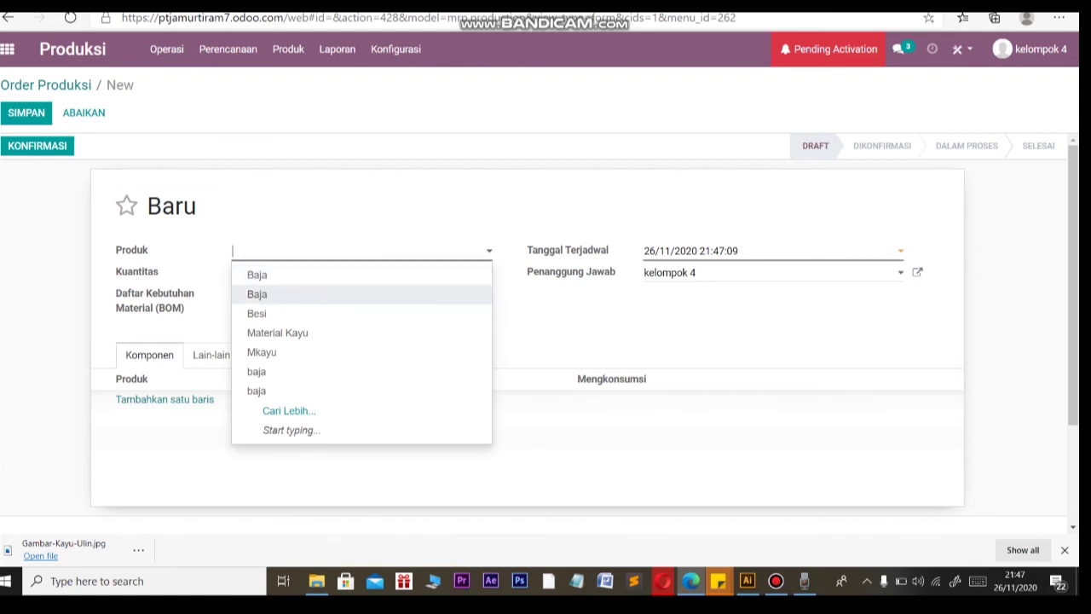
text(u)
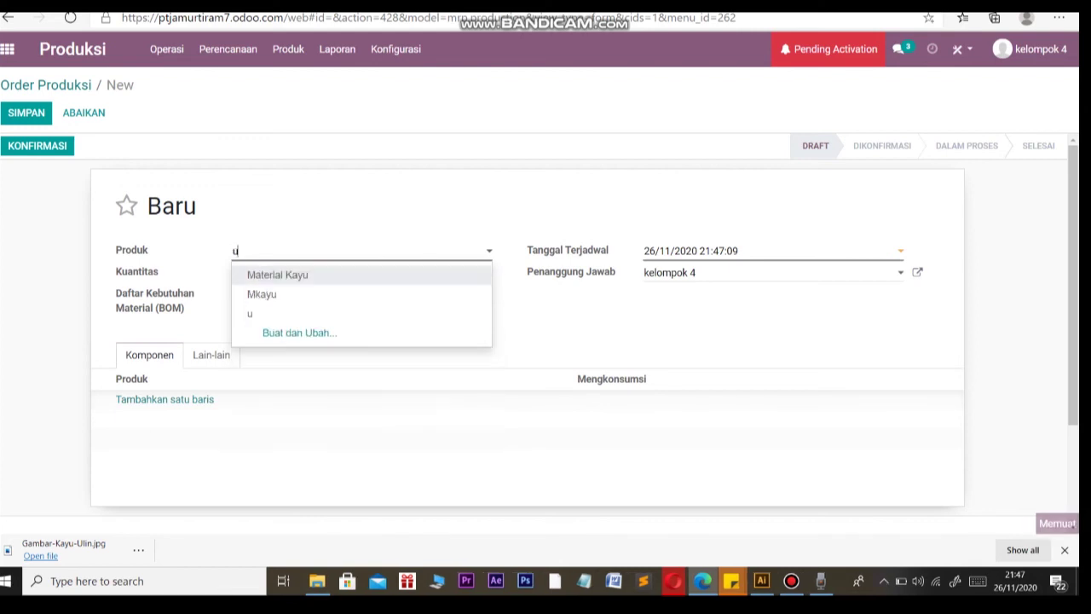
key(Down)
key(Down)
key(Down)
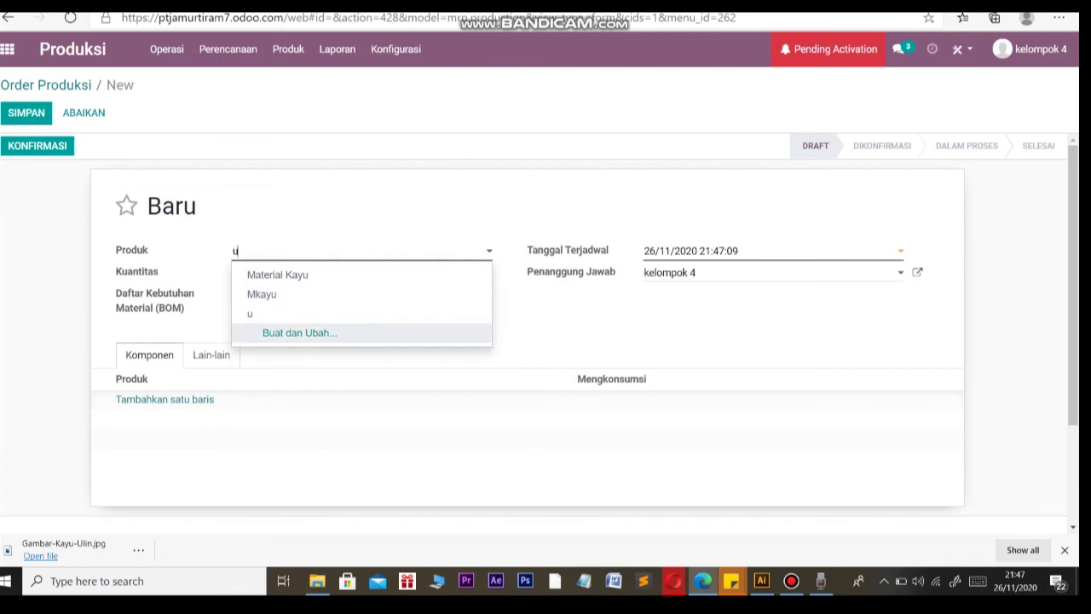
key(Return)
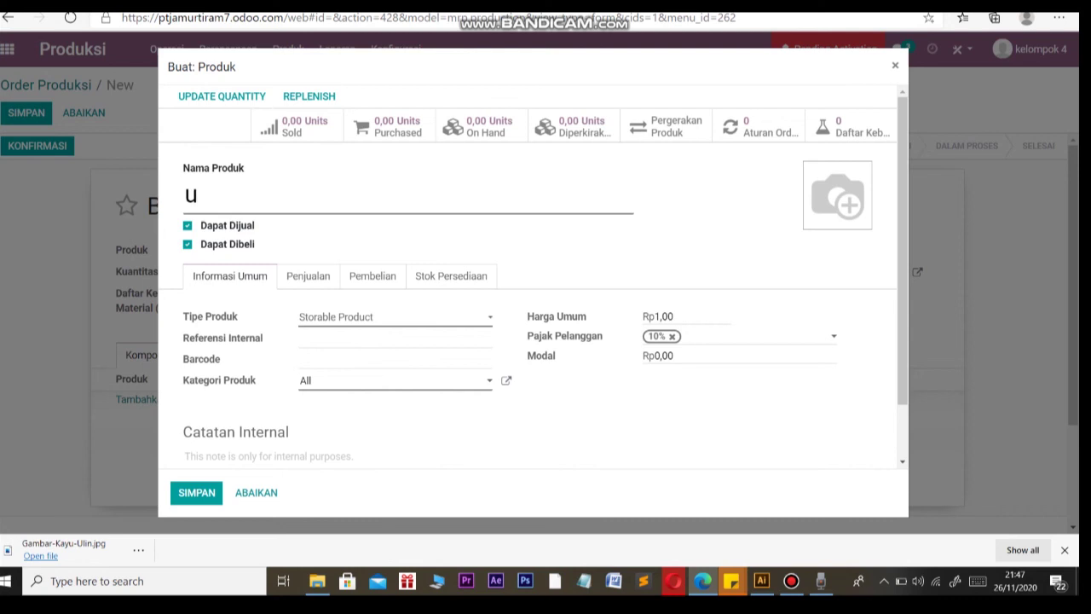
Name the new product "Meja kayu" and upload the "meja kayu" picture as its image
key(BackSpace)
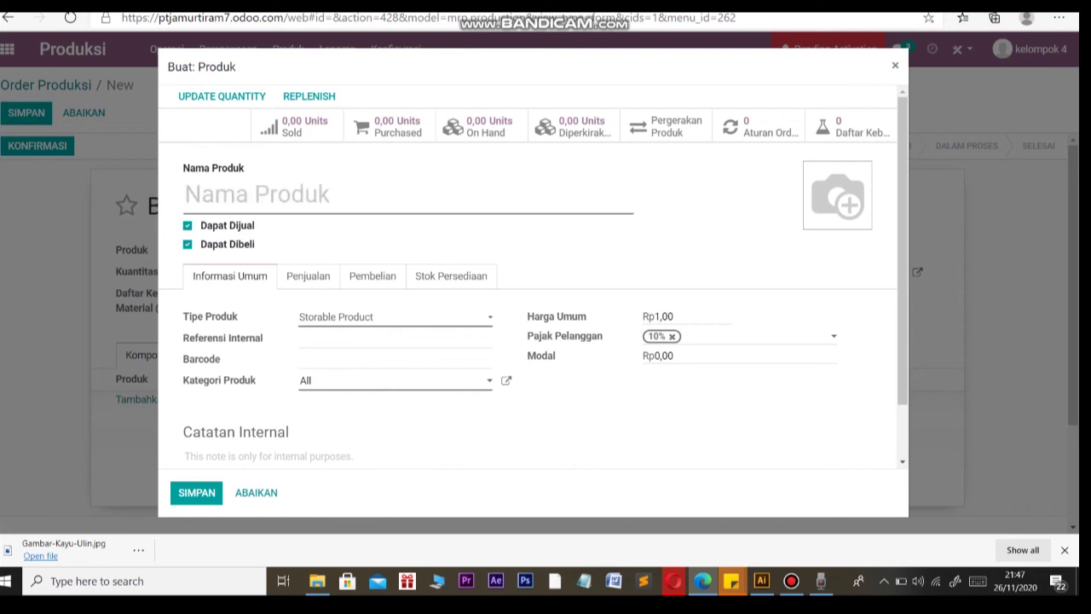
text(Me)
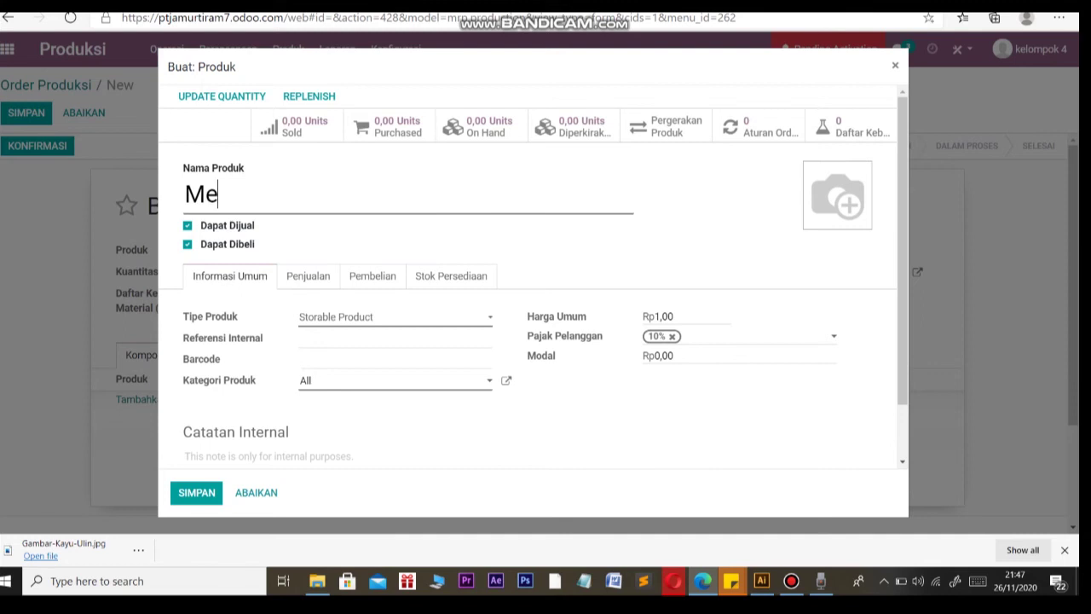
text(ja kayu)
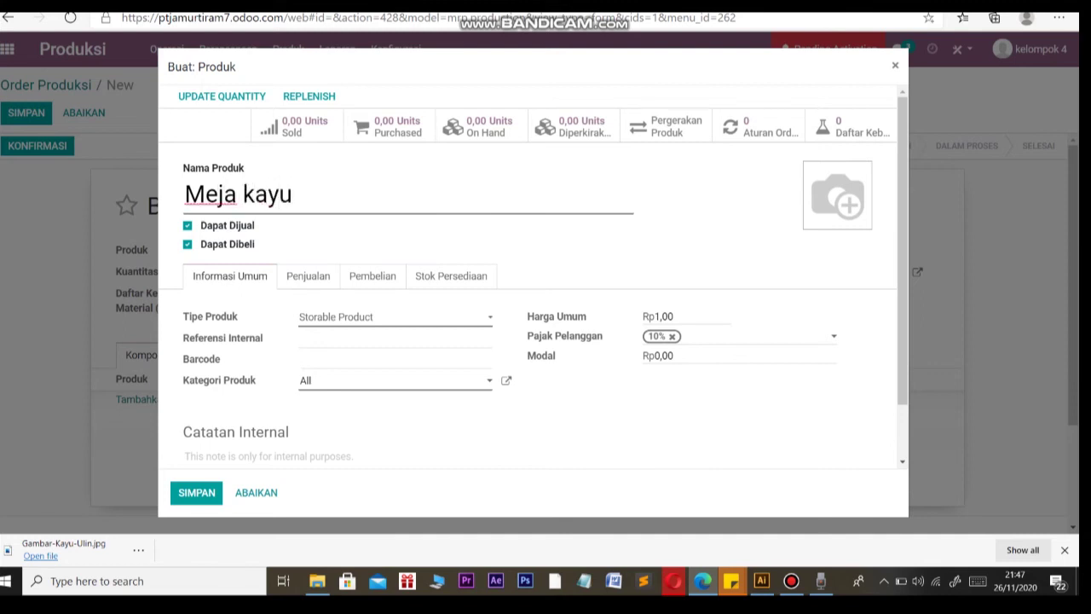
mouse_move(837, 194)
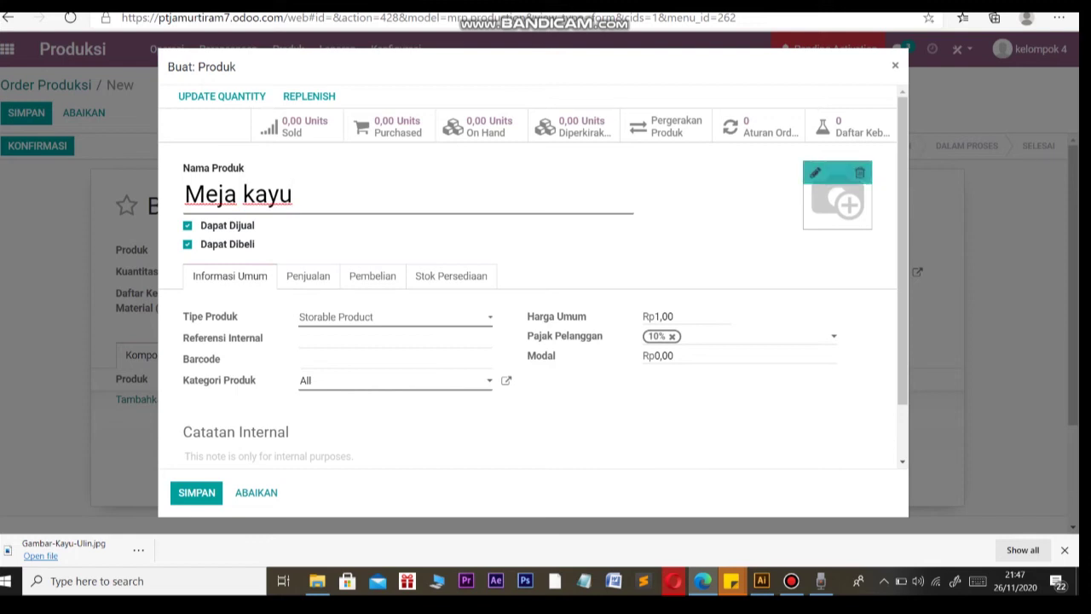
click(815, 173)
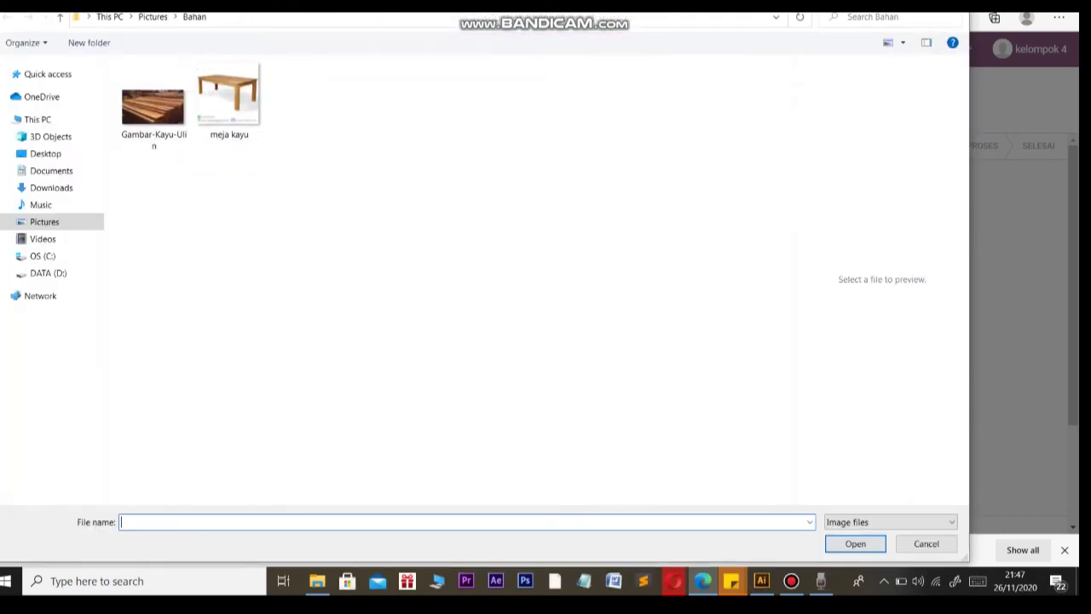
click(228, 98)
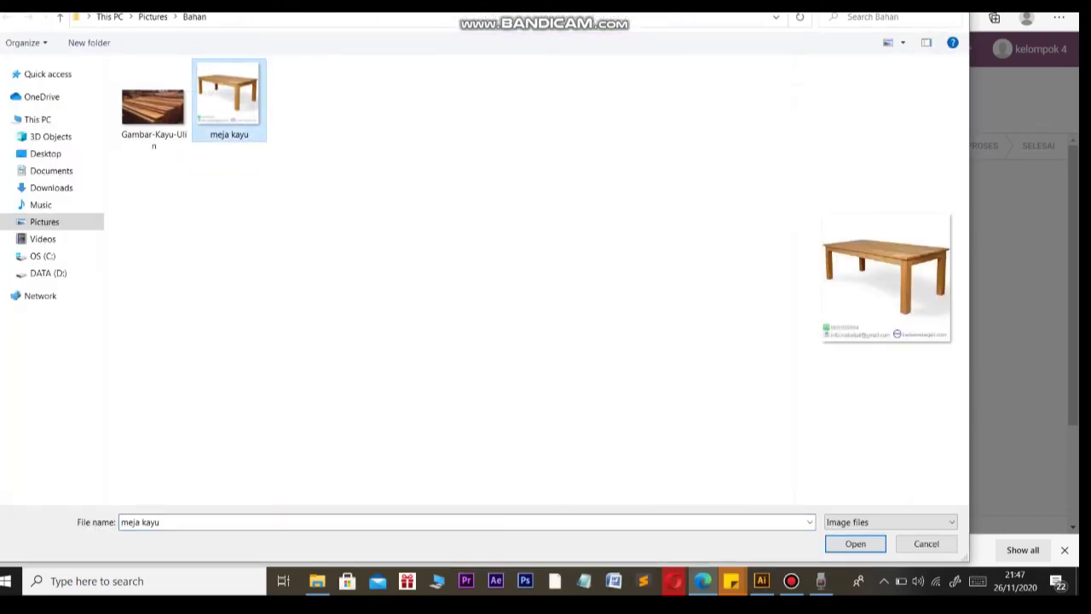
click(855, 543)
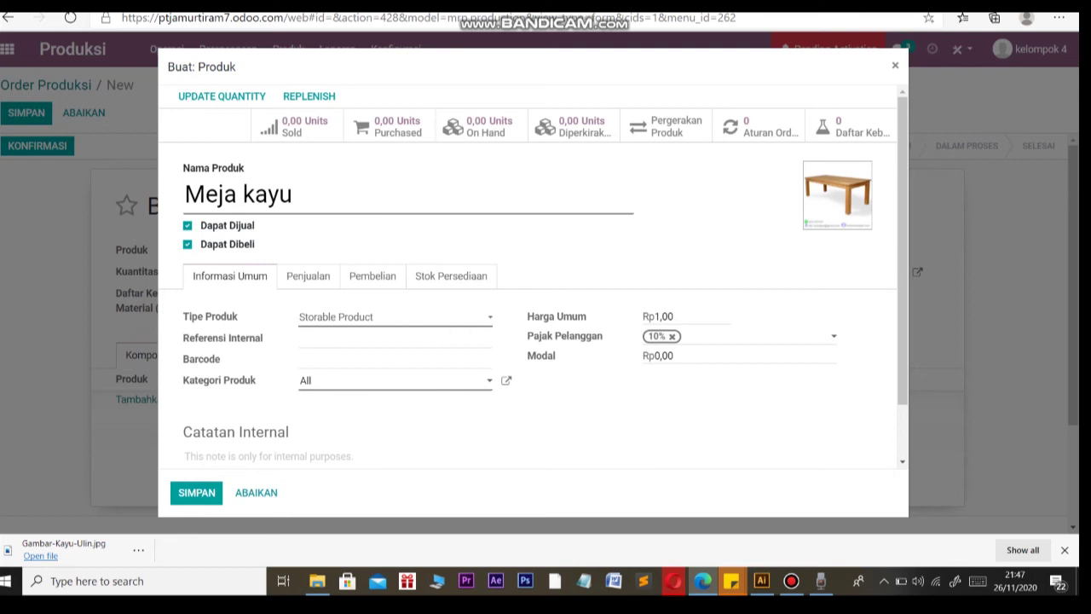
Choose Storable Product as the product type for Meja kayu and save the product
click(395, 317)
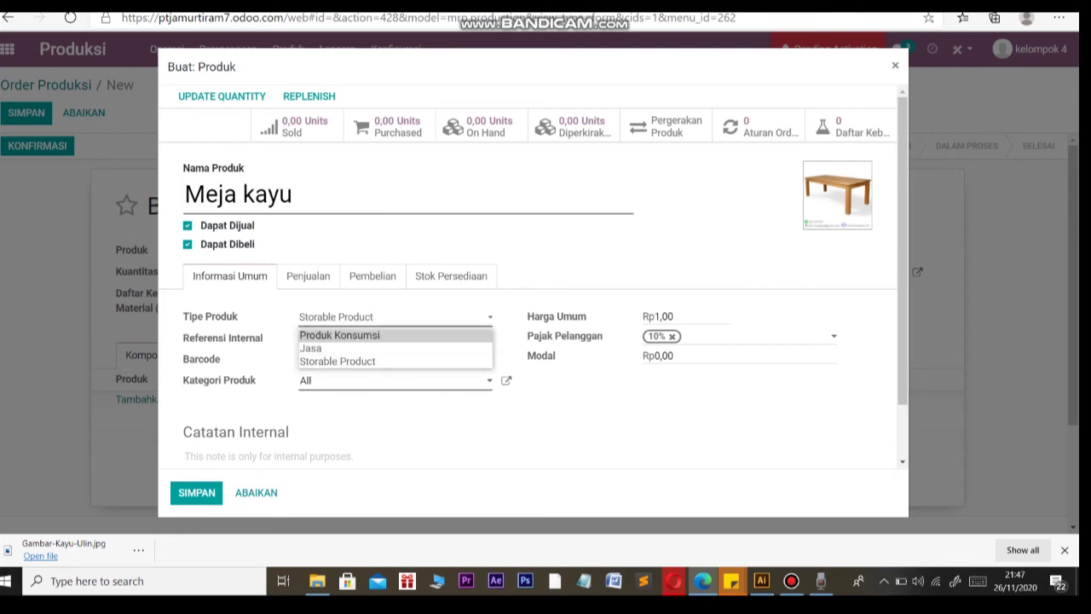
click(358, 362)
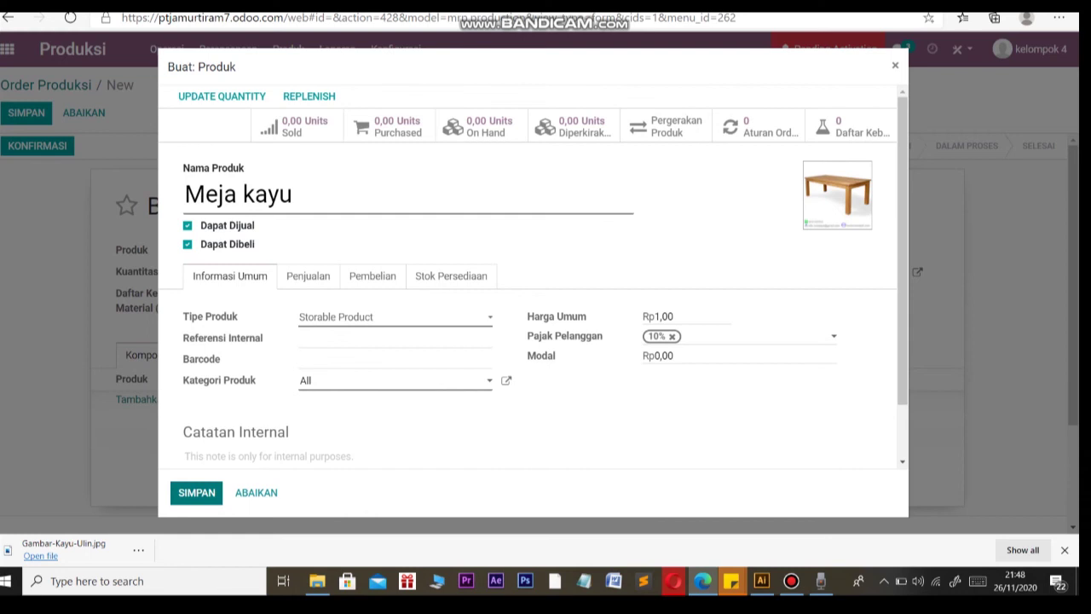
click(204, 493)
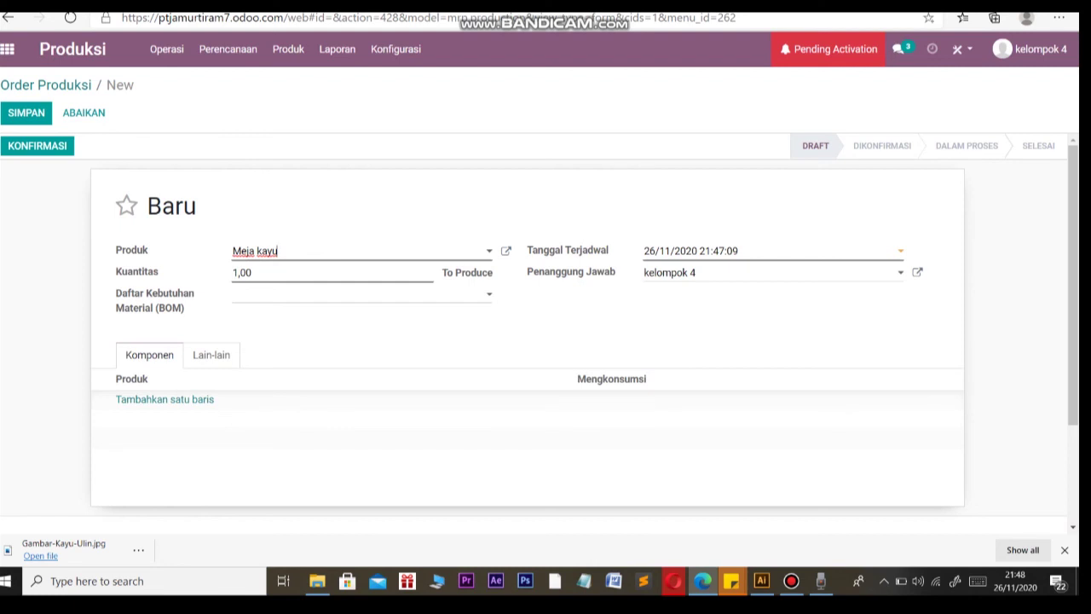
Create a bill of materials from the production order with Material Kayu as its product, and save it
click(341, 293)
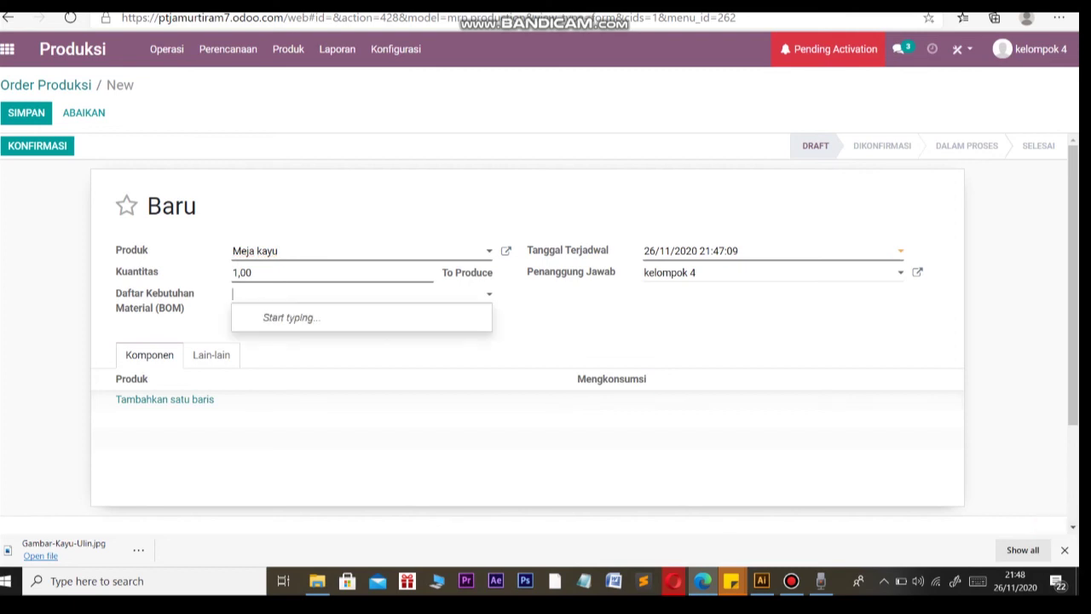
text(k)
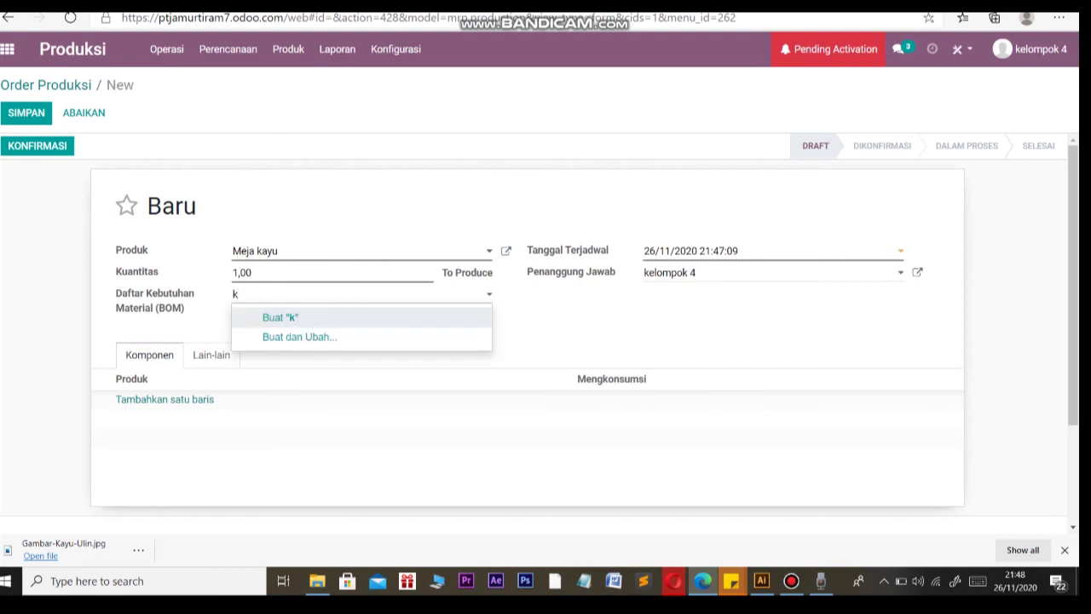
text(ayu)
key(Return)
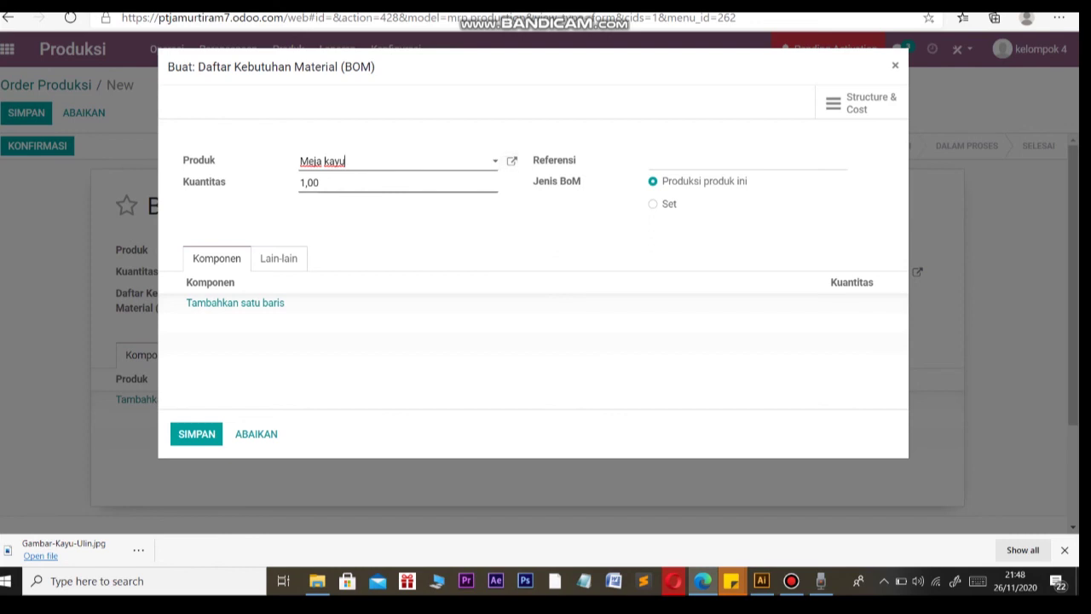
key(Down)
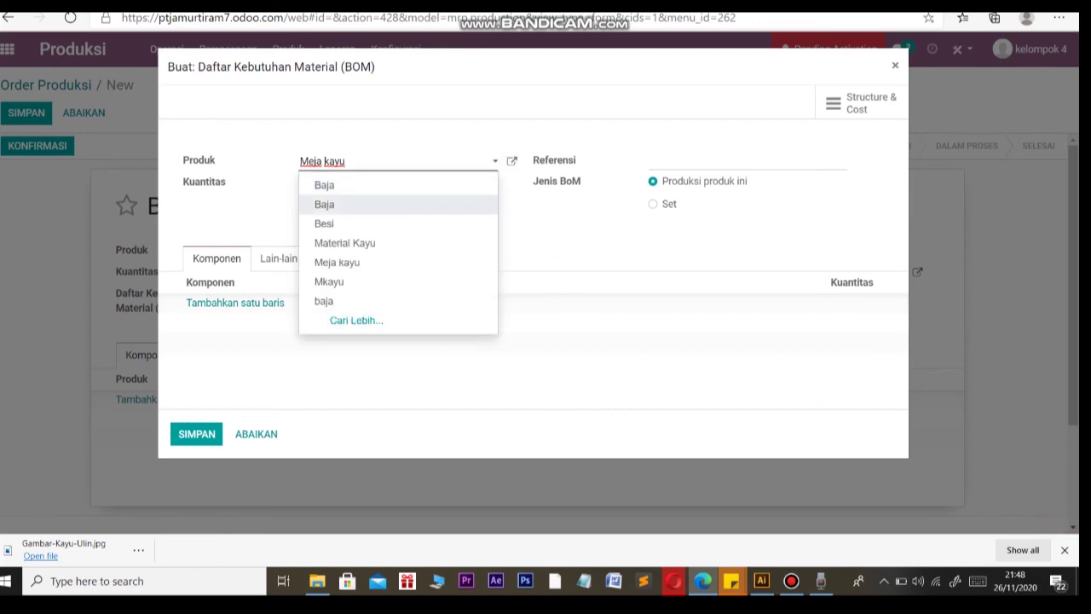
key(Down)
key(Down)
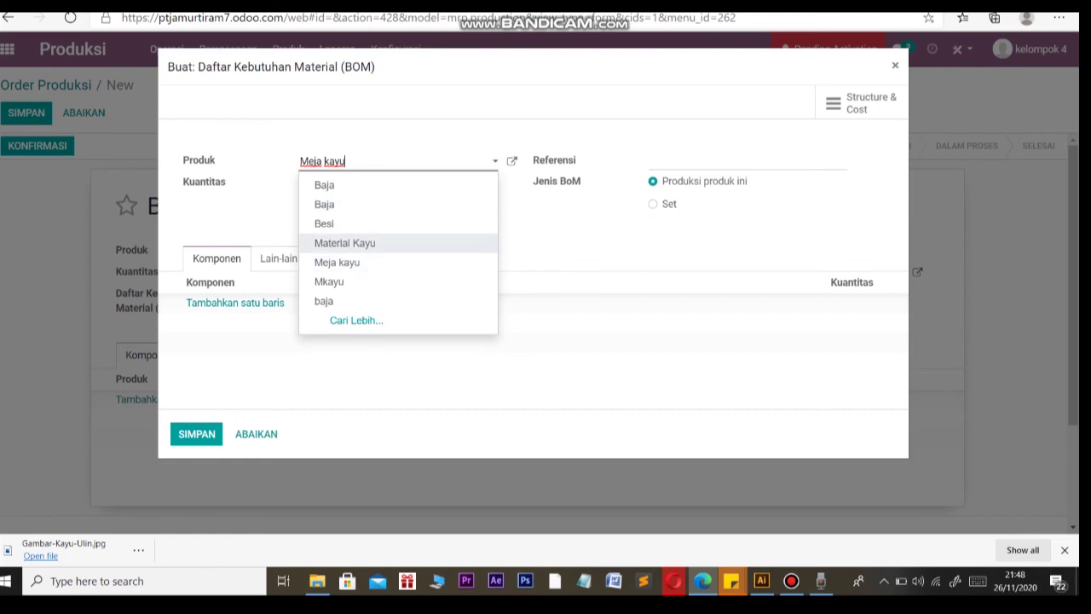
key(Return)
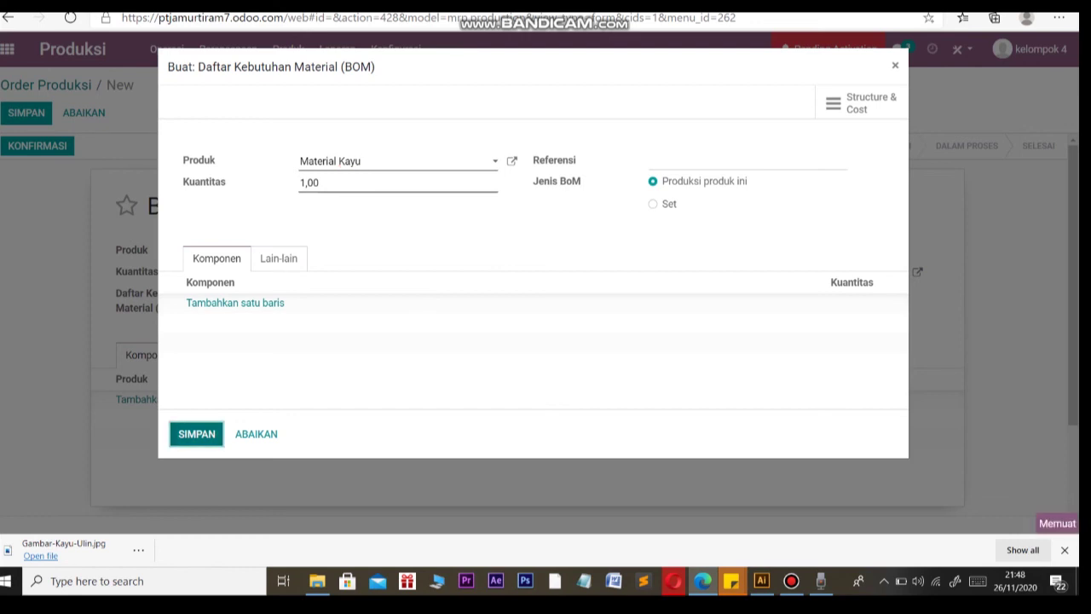
click(176, 430)
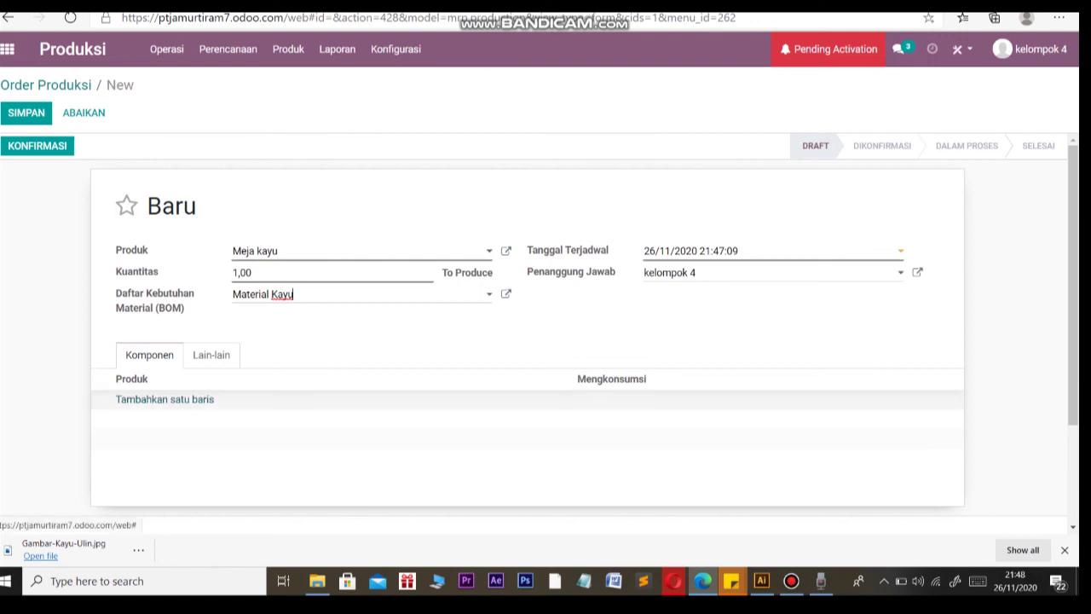
Add a component line for Meja kayu to the production order, creating it as a new product
click(164, 399)
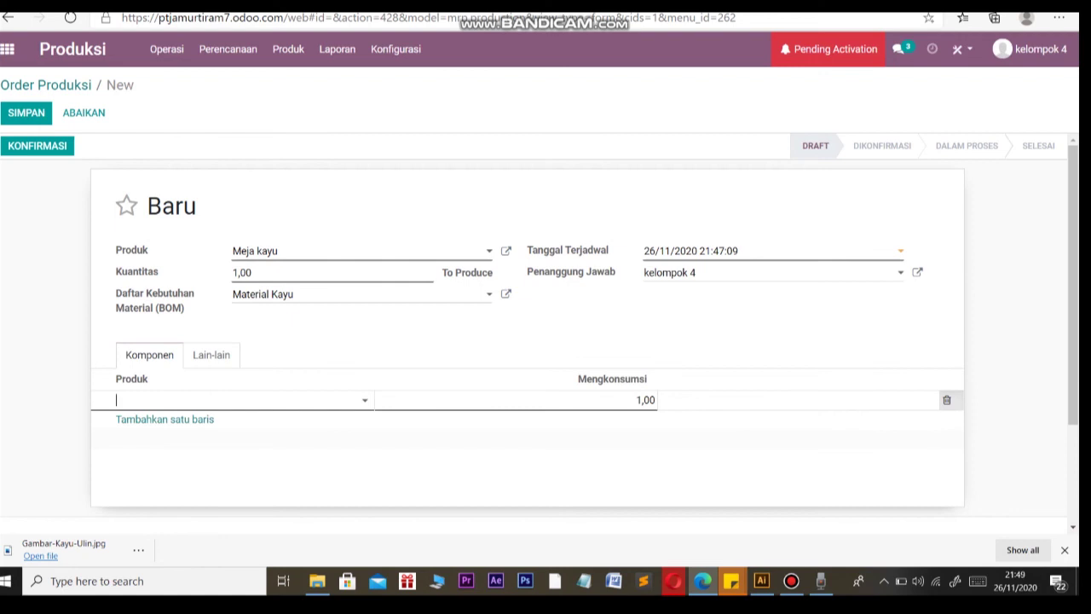
drag(279, 251, 230, 251)
key(ctrl+c)
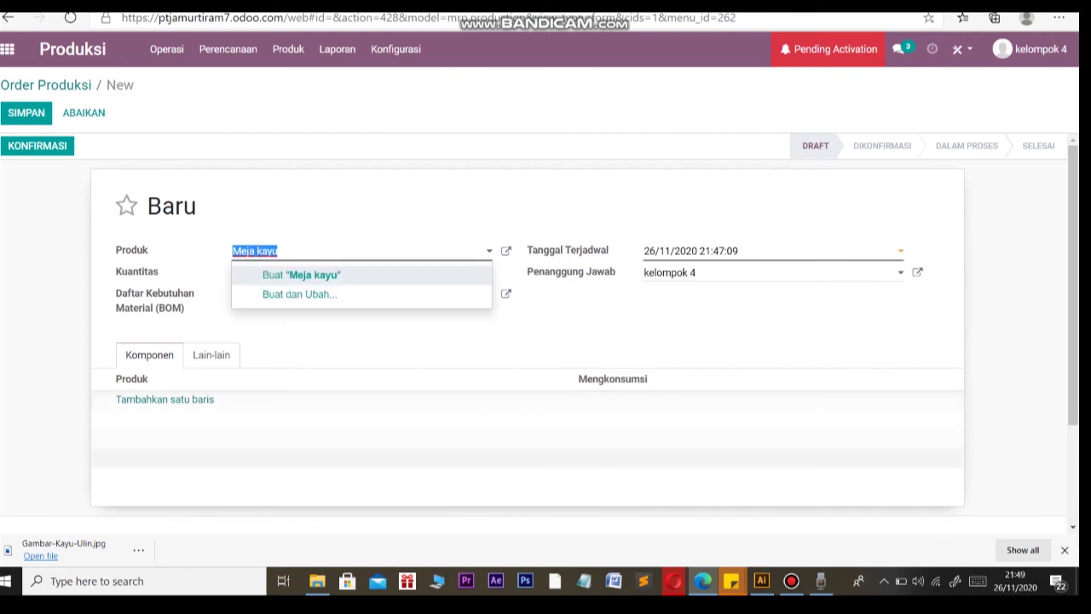
click(165, 399)
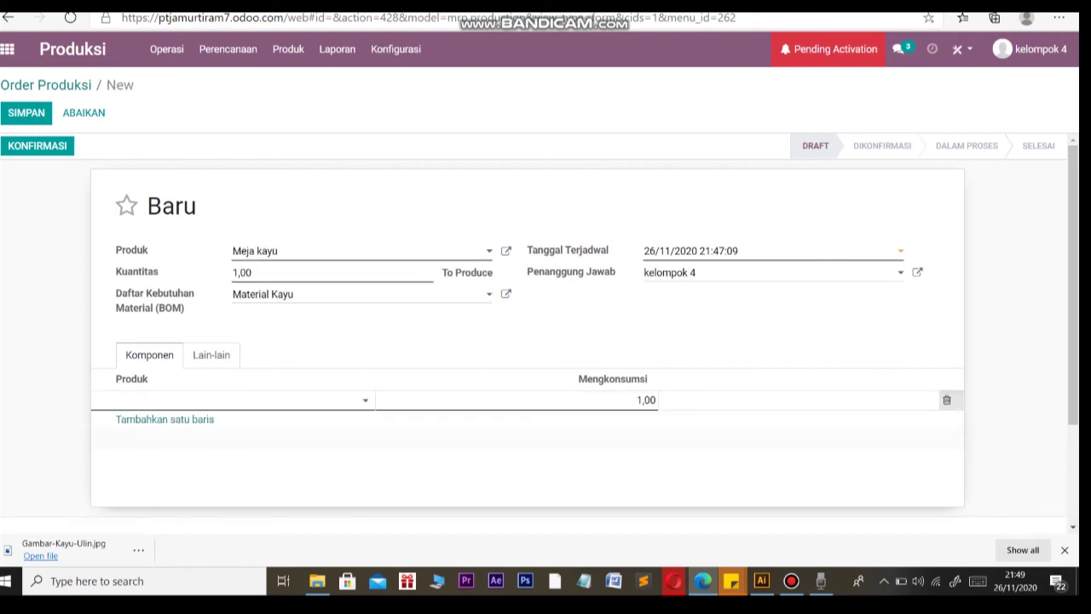
key(ctrl+v)
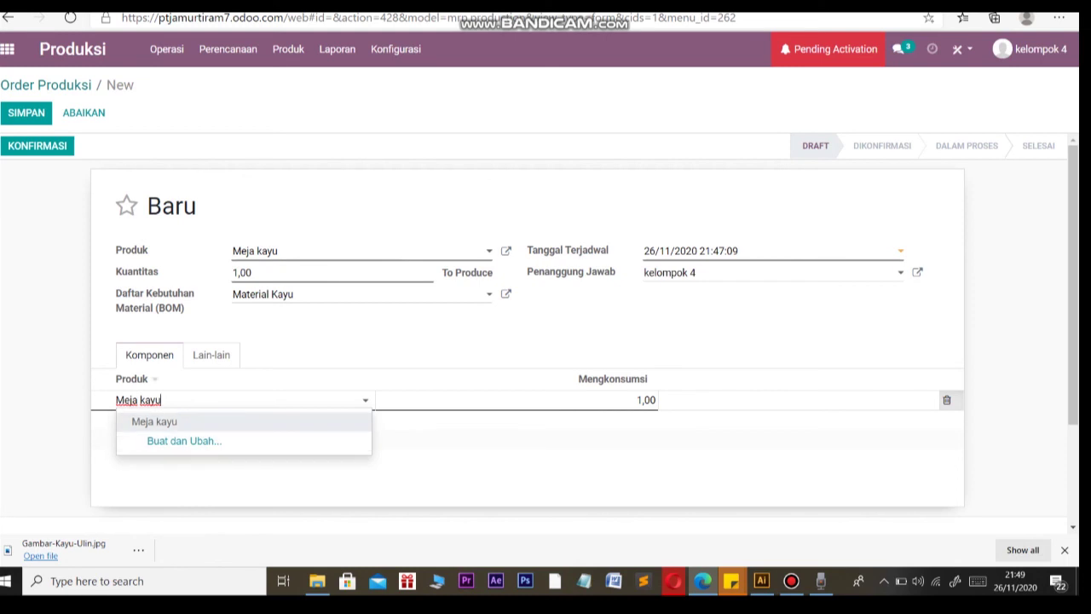
click(511, 459)
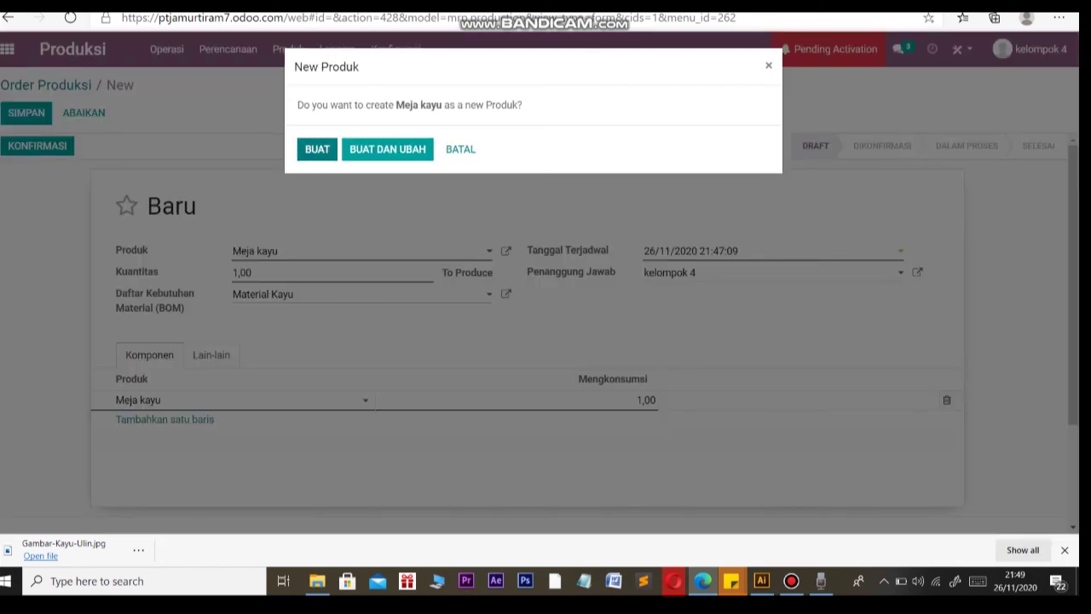
click(317, 149)
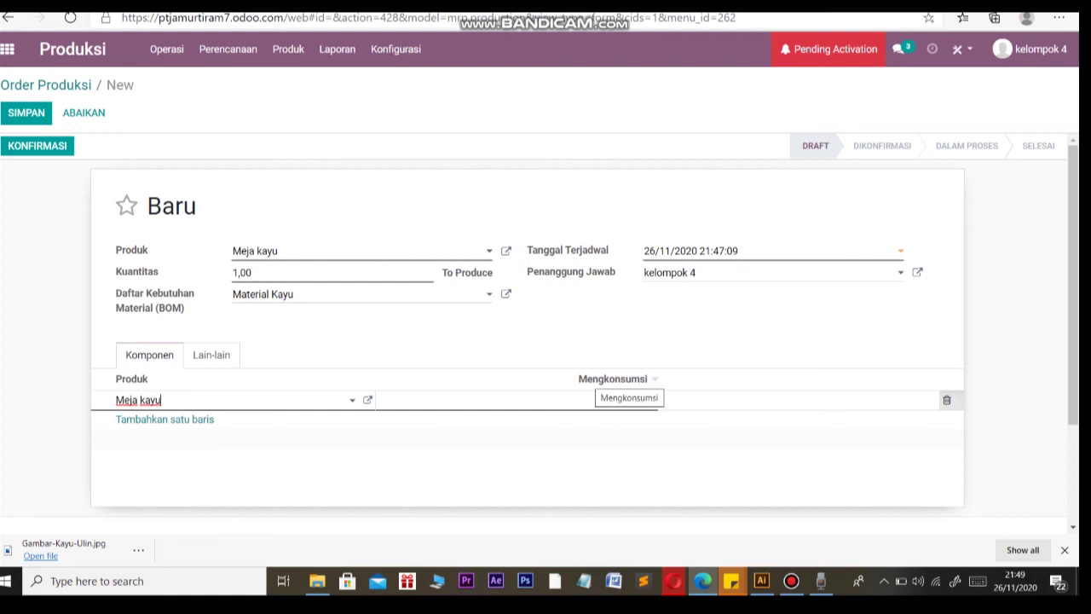
Set the consumed quantity of the Meja kayu component line to 5
drag(636, 400, 650, 400)
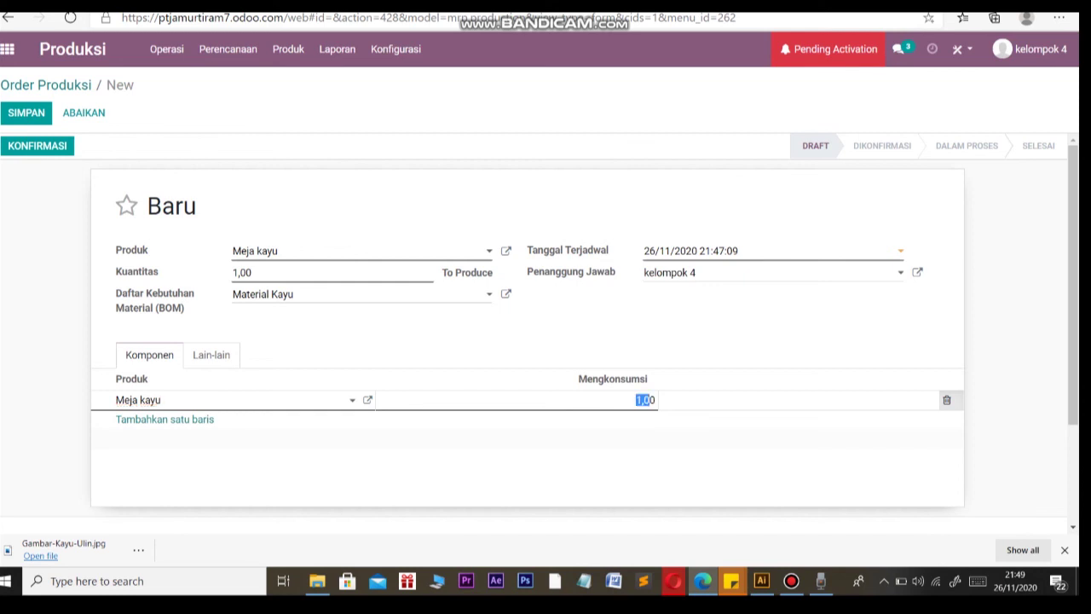
key(BackSpace)
key(Delete)
text(5)
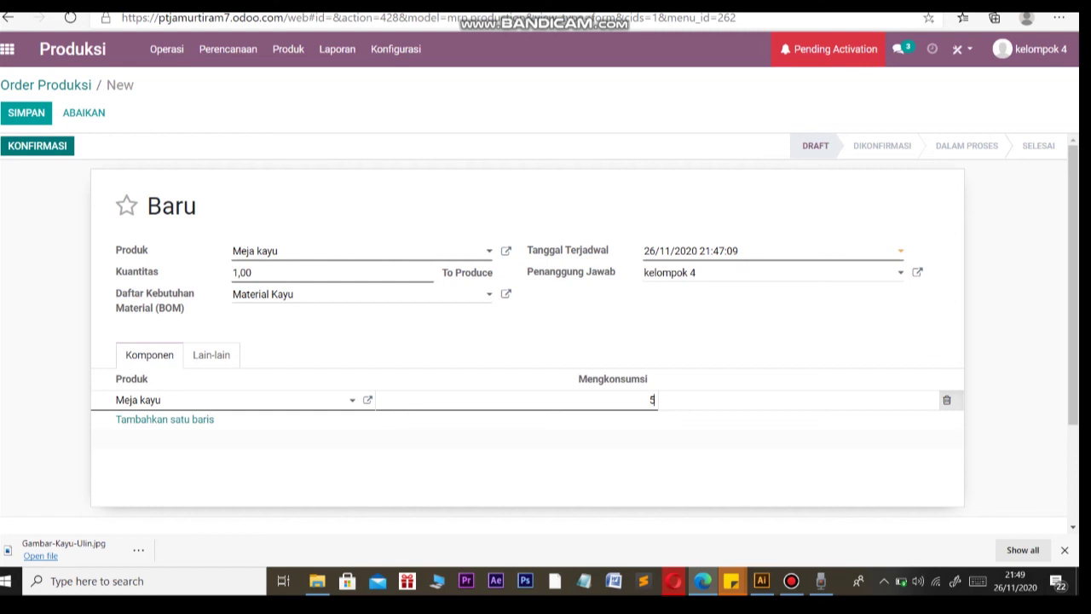
Confirm the draft production order for Meja kayu
click(38, 146)
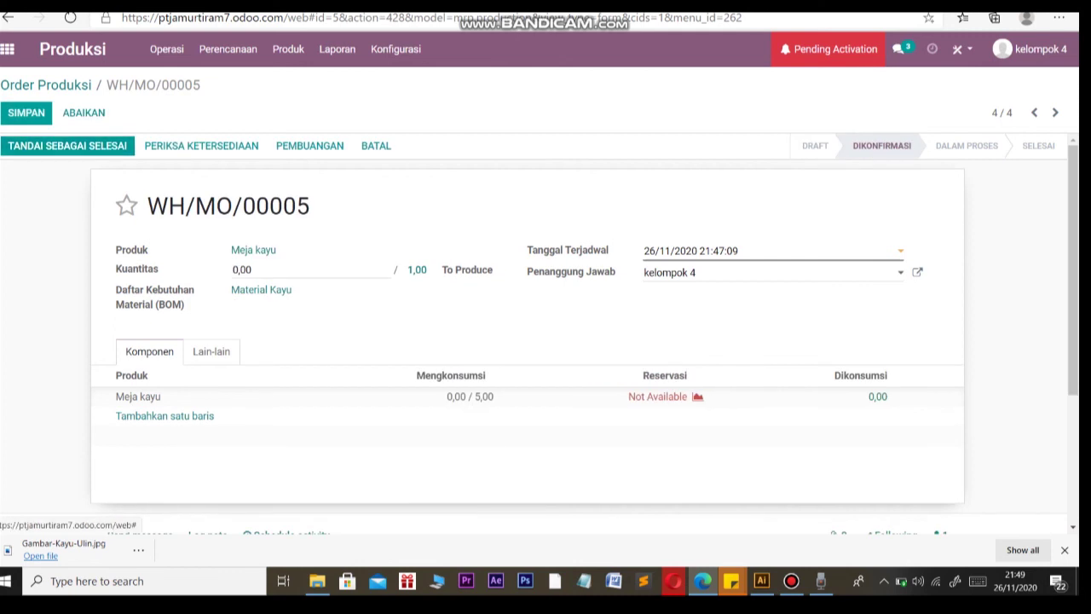
click(822, 581)
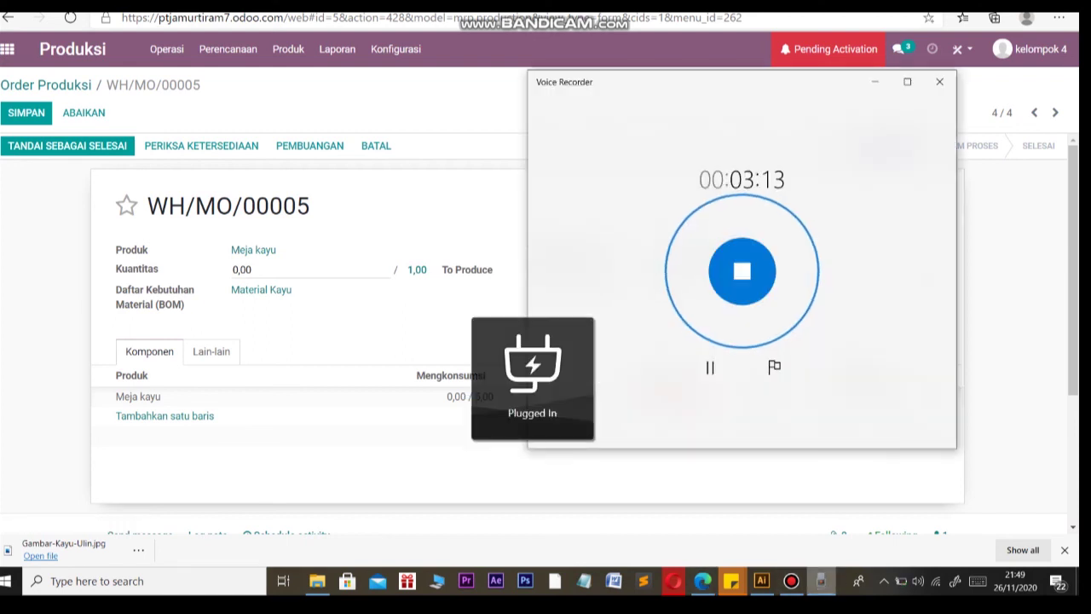
click(743, 271)
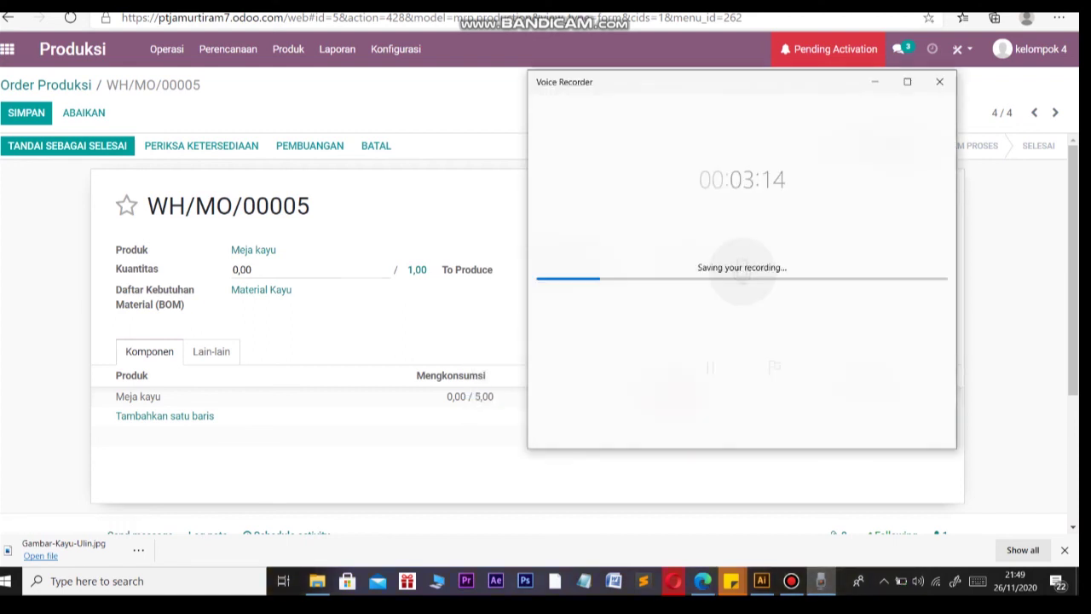
click(874, 81)
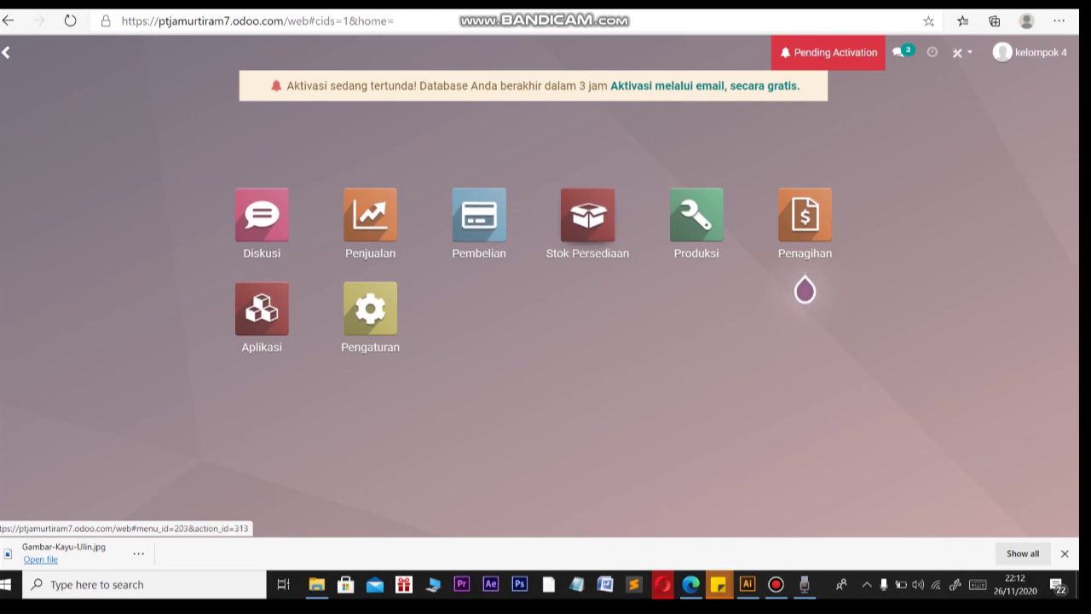
Create a sales quotation for the new customer UD pak Makmur and add a Meja product line
key(Return)
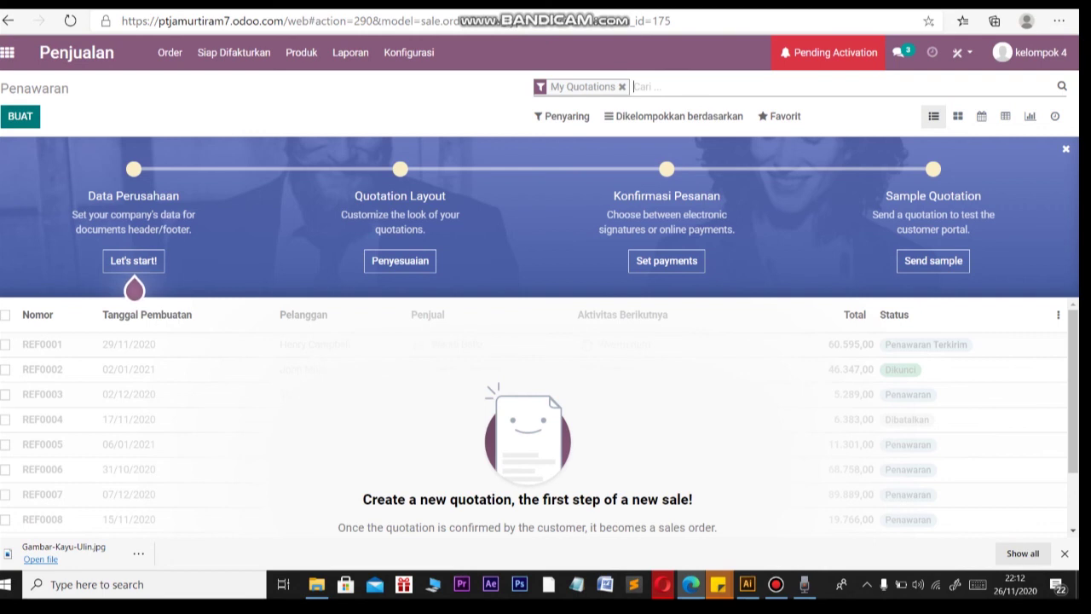
click(21, 117)
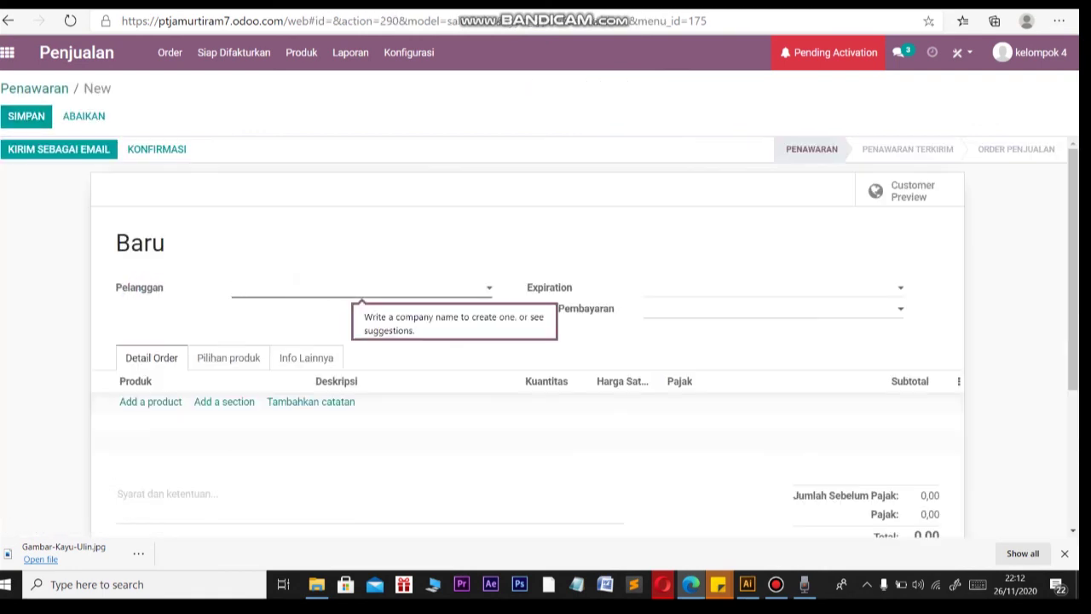
text(U)
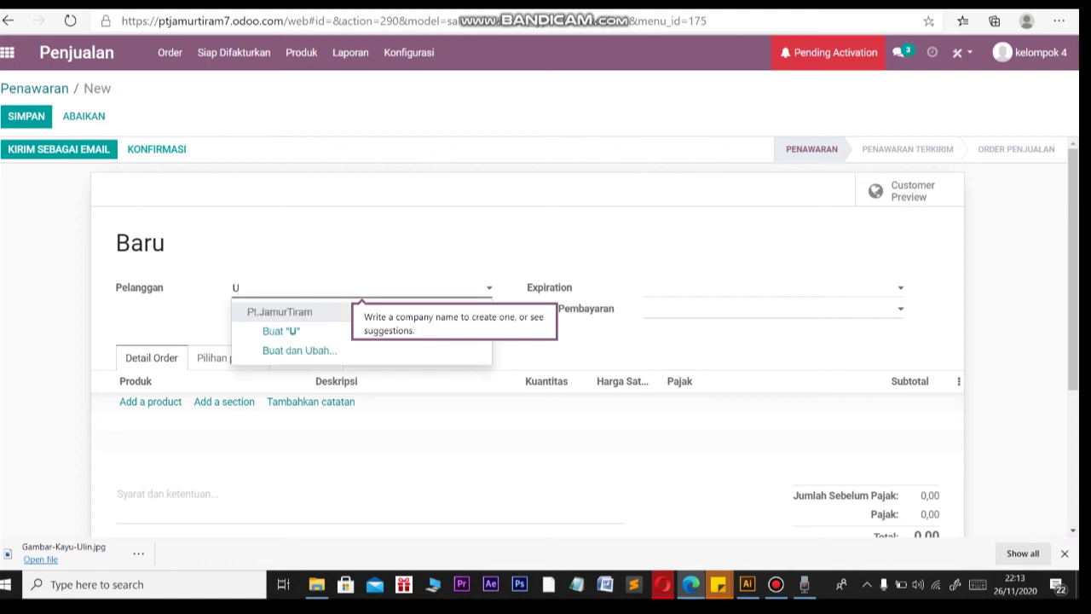
text(D)
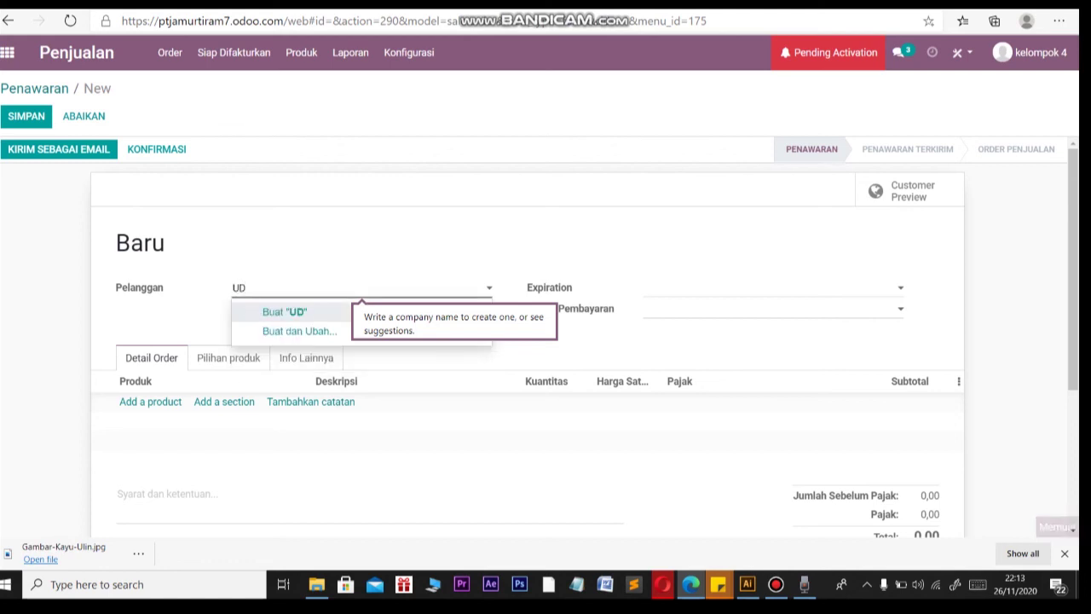
text( pak Makmur)
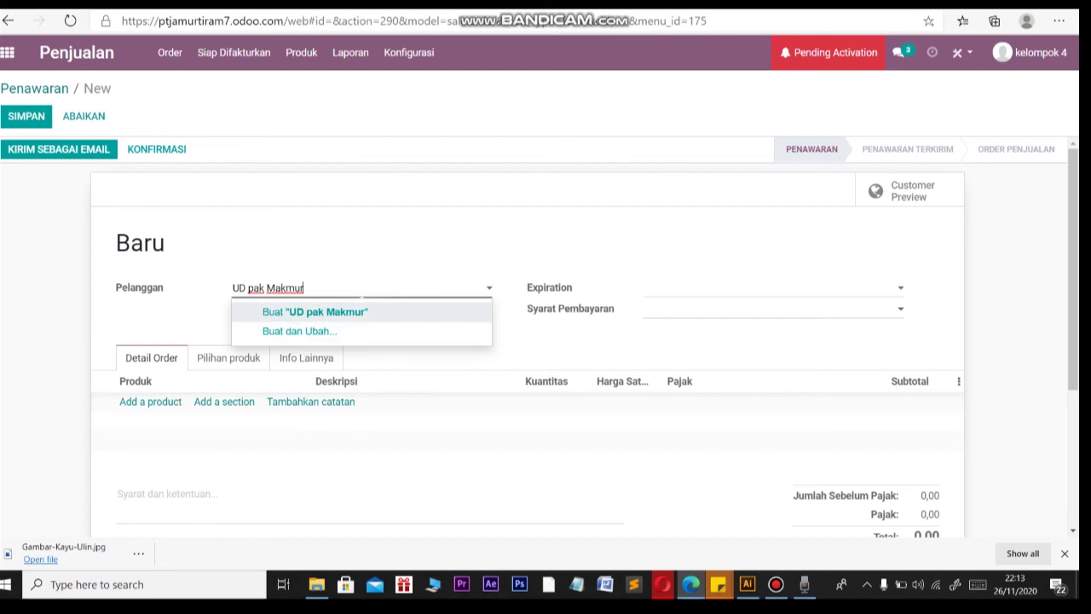
click(315, 312)
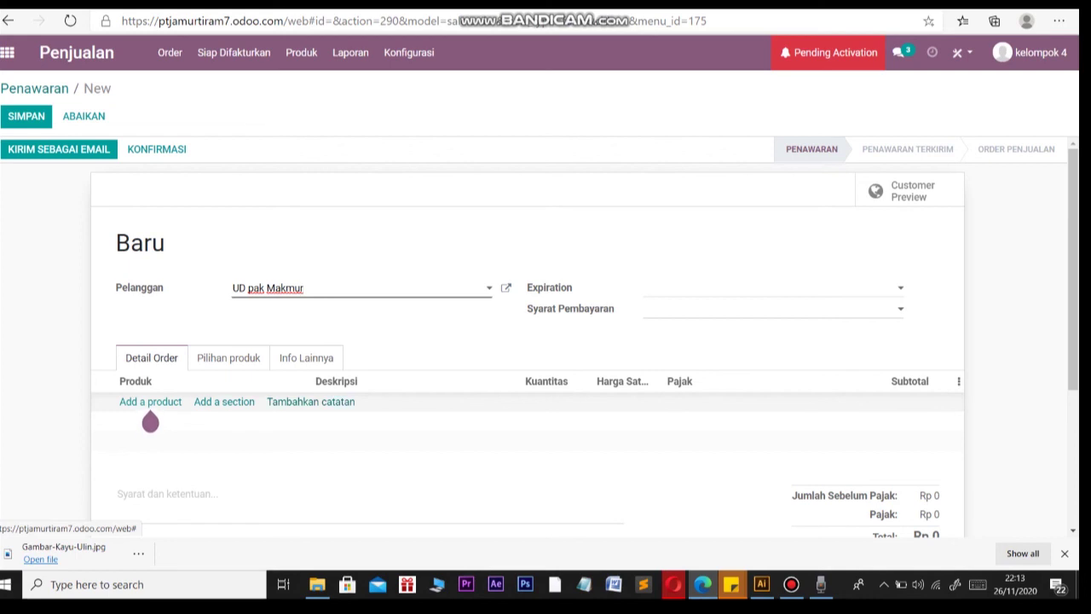
click(150, 402)
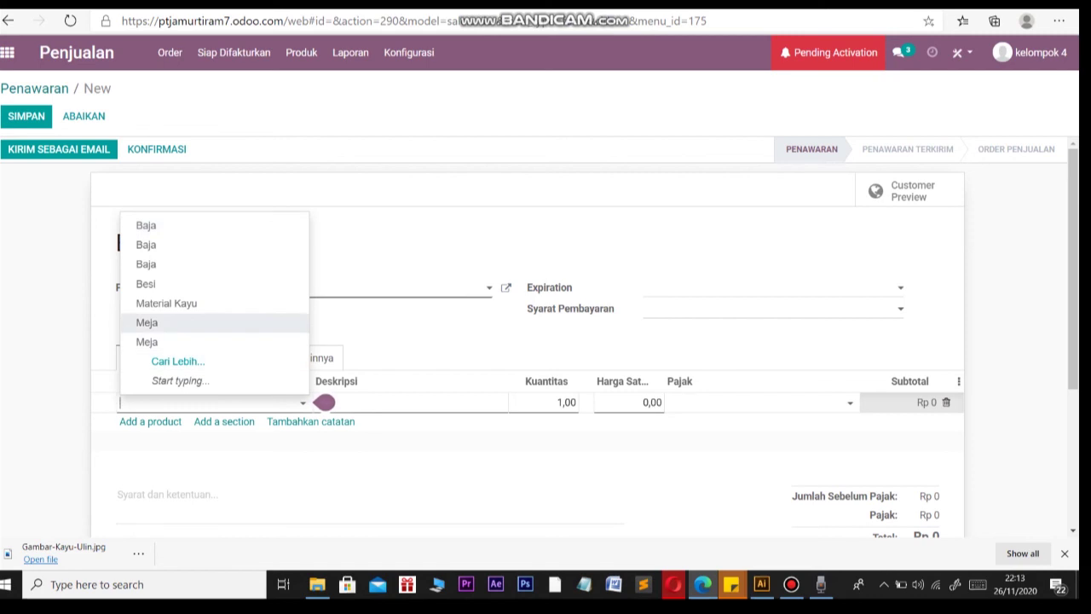
click(148, 324)
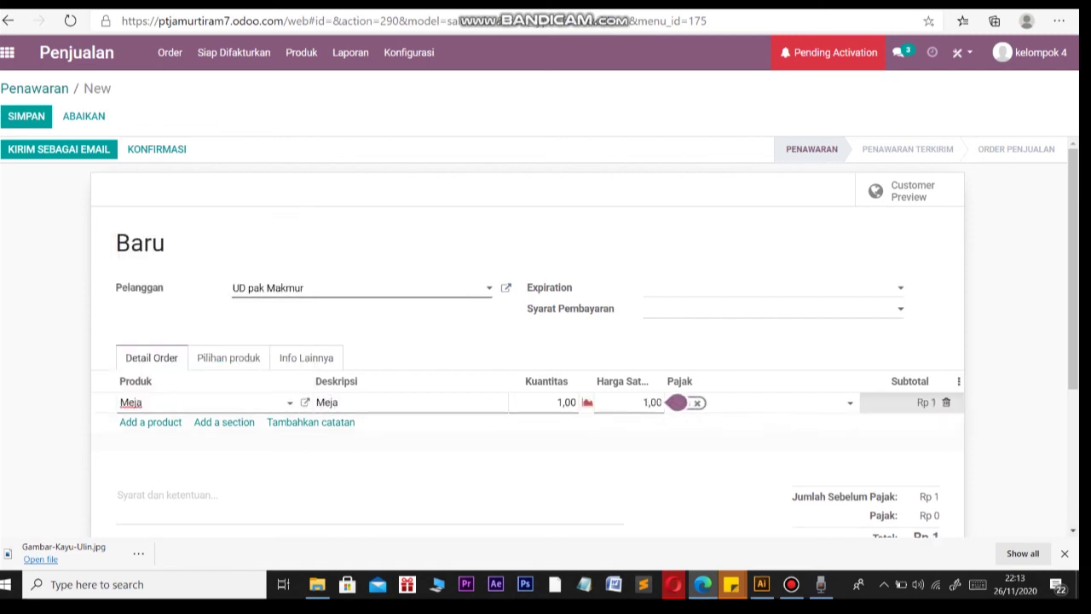
Send the quotation by email, filling in the customer's missing email address
click(59, 149)
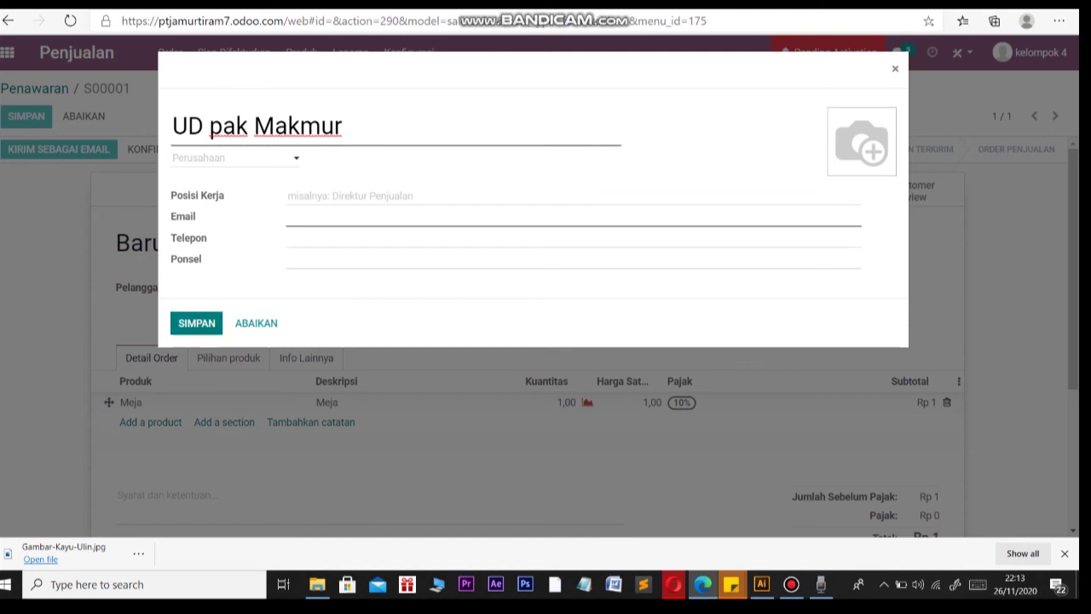
click(196, 323)
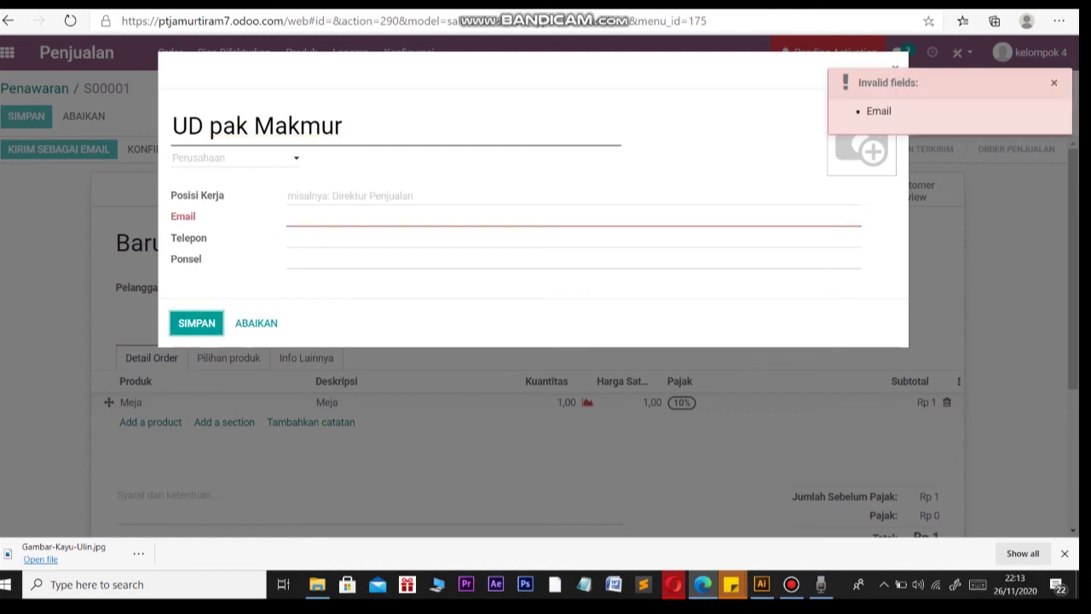
click(341, 216)
click(366, 240)
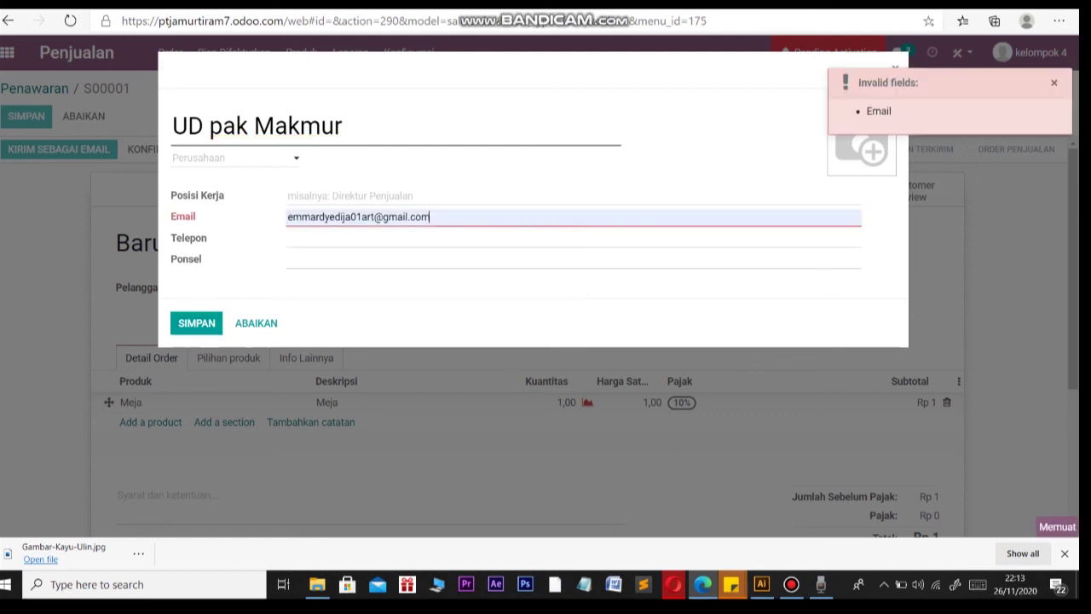
click(196, 323)
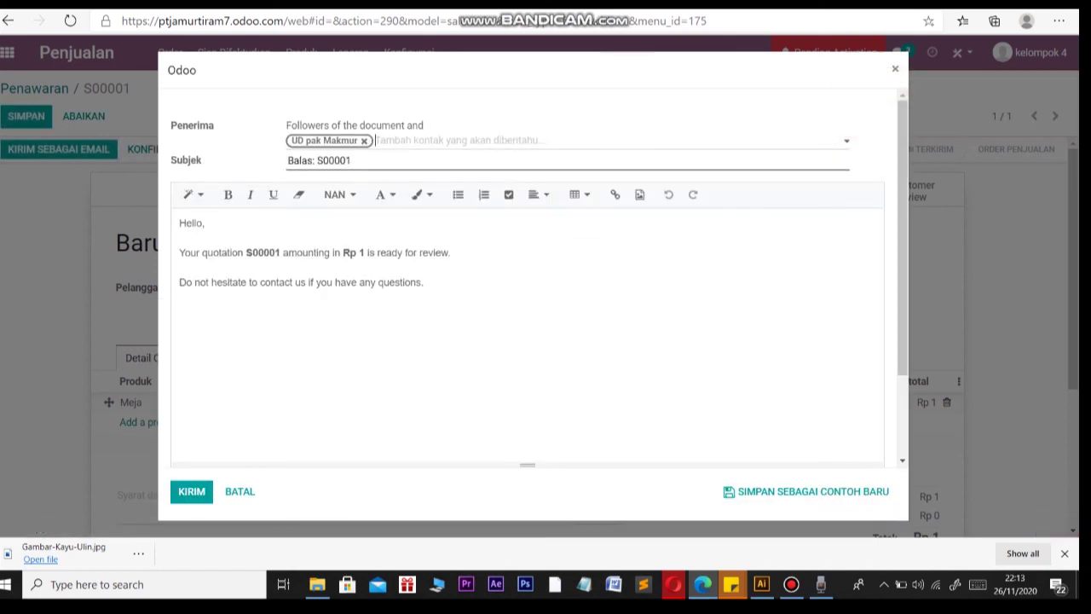
click(192, 492)
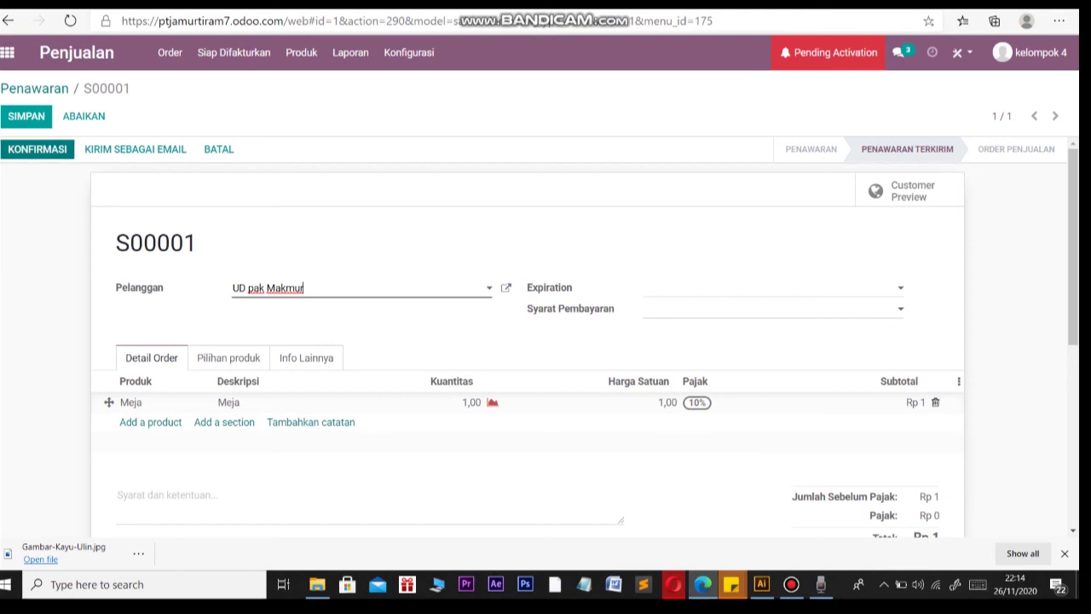
Confirm the quotation as a sales order and create a percentage down payment invoice for 100%
click(37, 149)
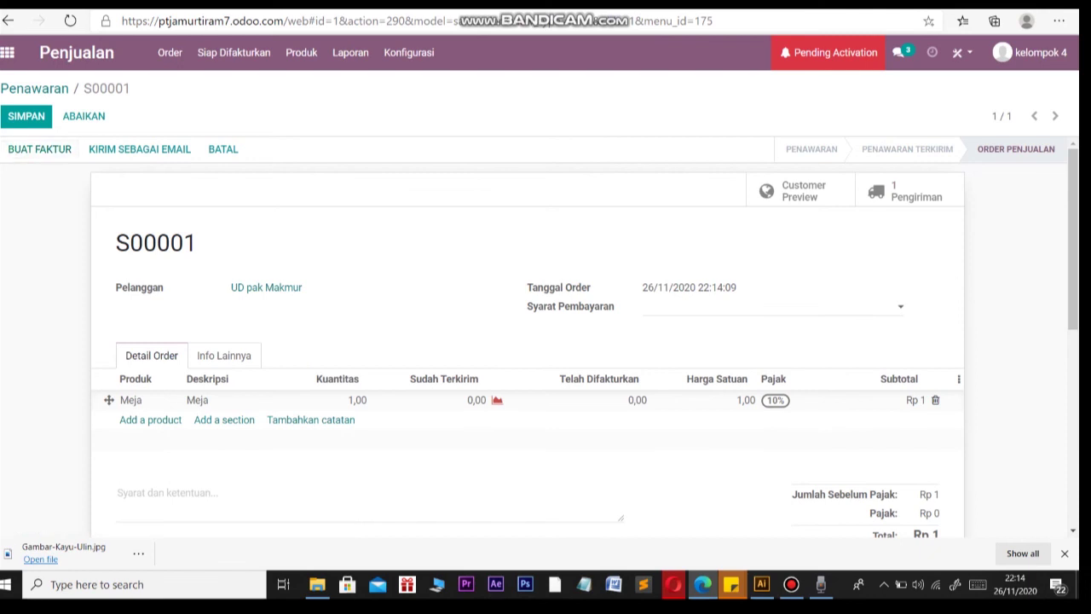
click(39, 149)
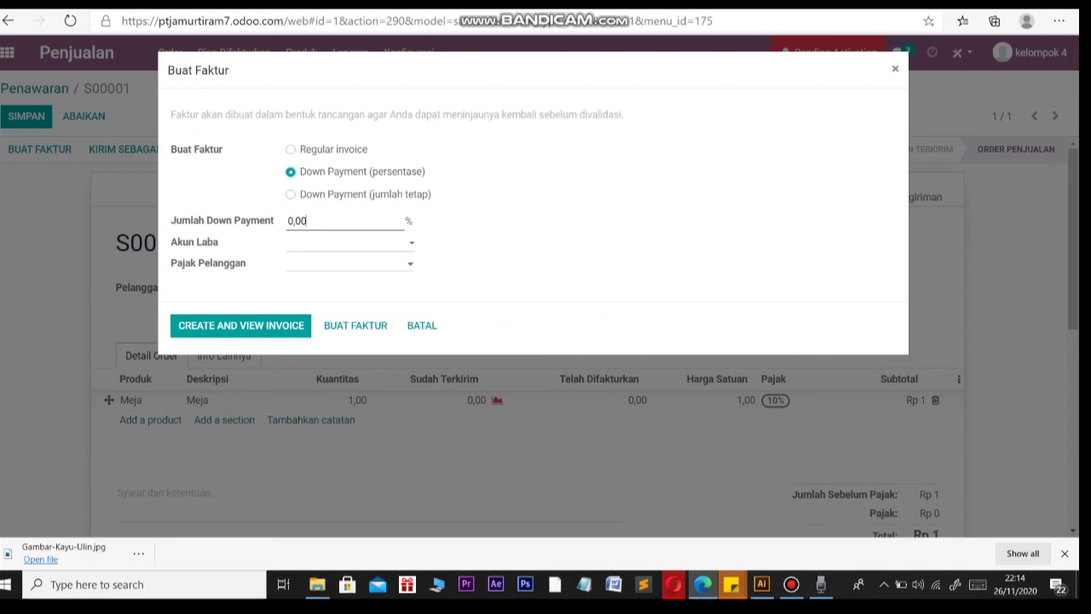
key(BackSpace)
key(BackSpace)
key(BackSpace)
key(BackSpace)
text(100)
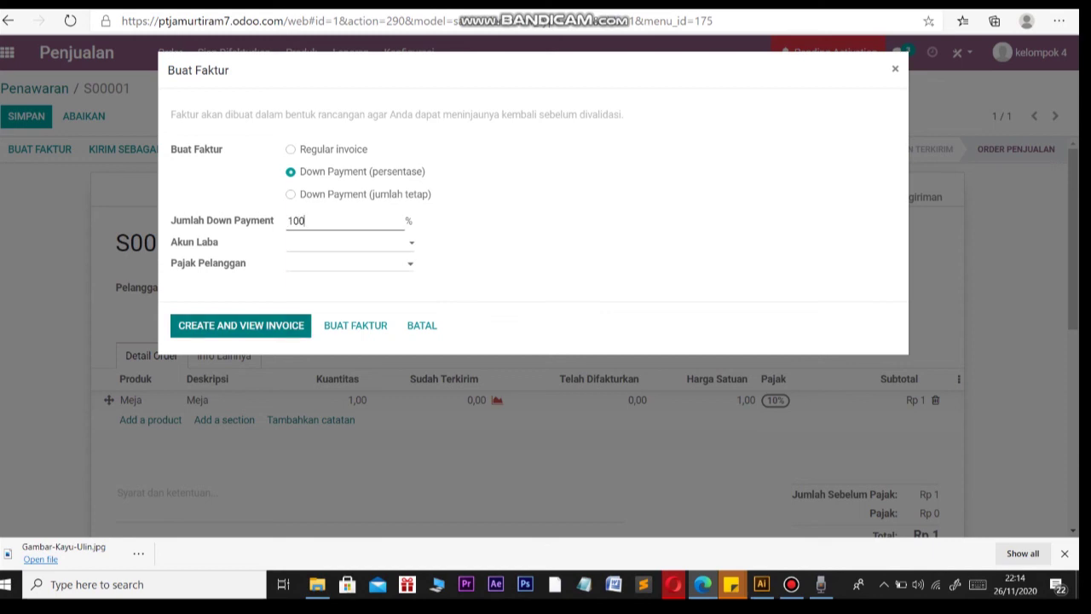
click(240, 326)
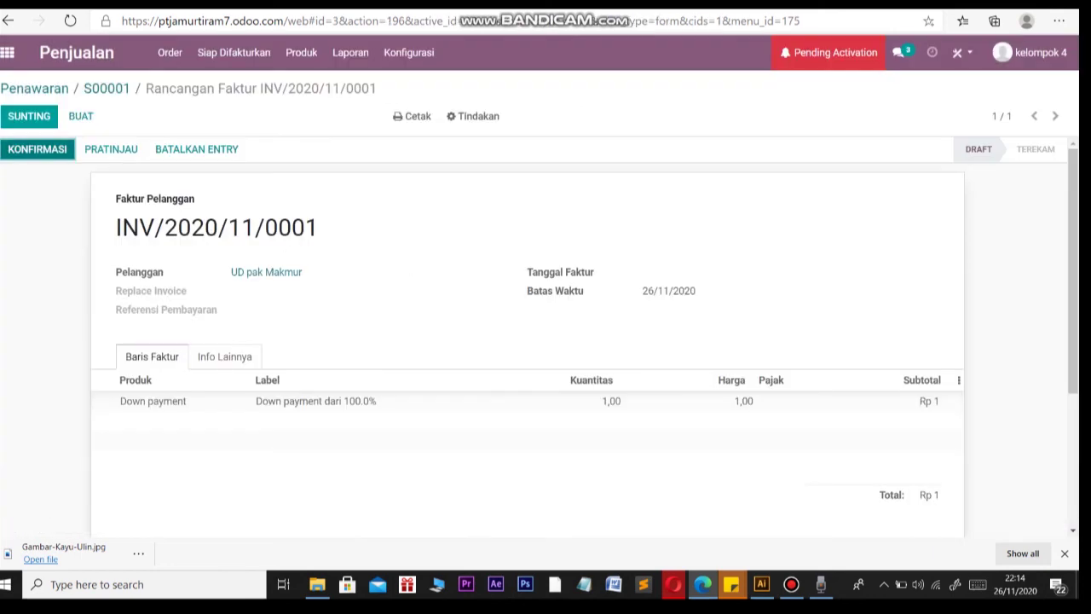
Confirm the draft down payment invoice and register its payment
click(37, 149)
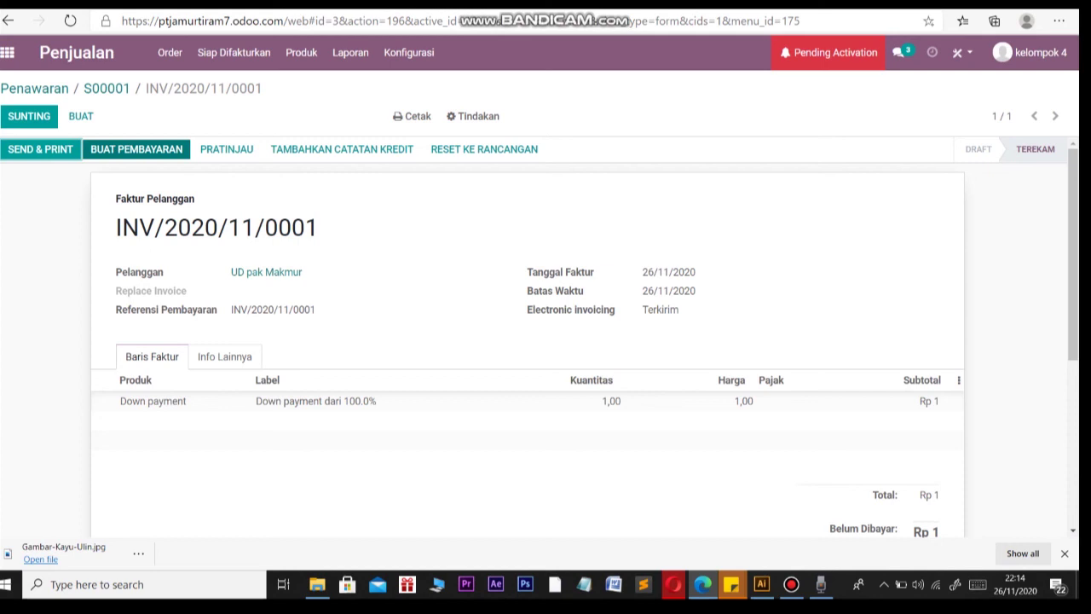
click(136, 150)
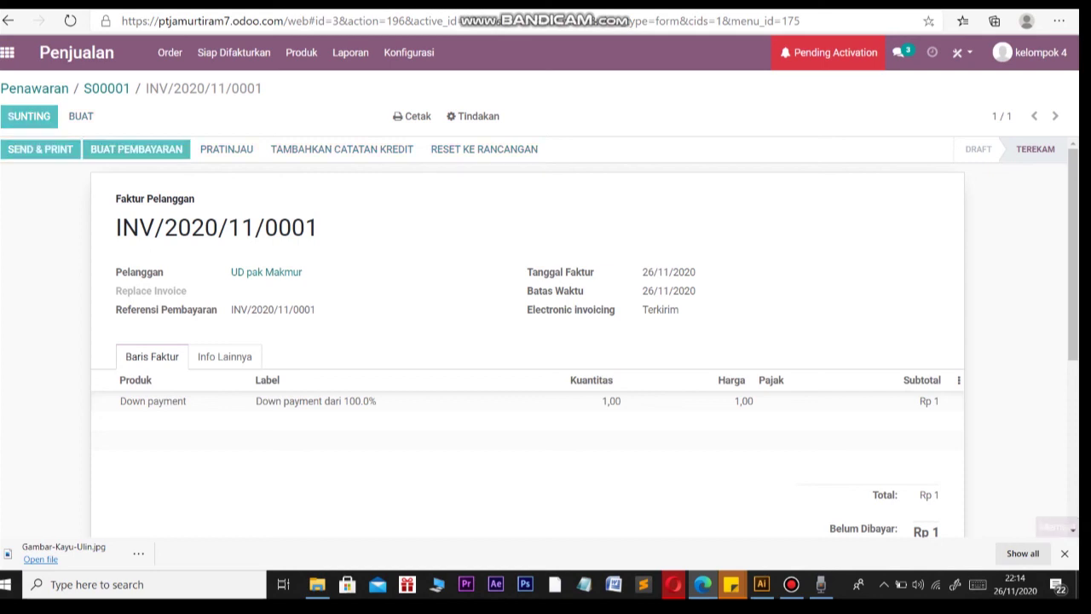
click(220, 243)
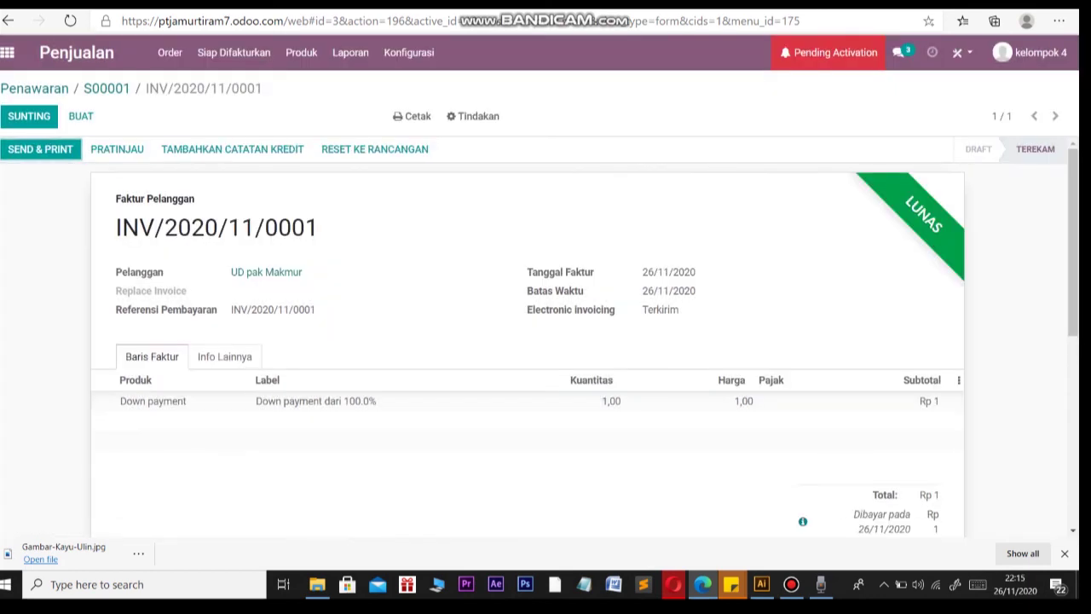